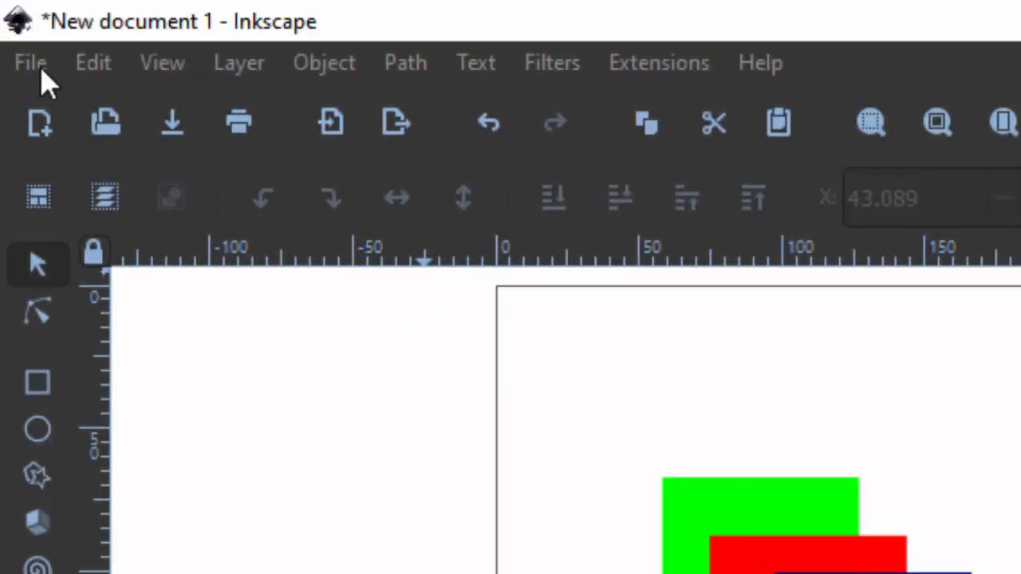
pyautogui.click(32, 63)
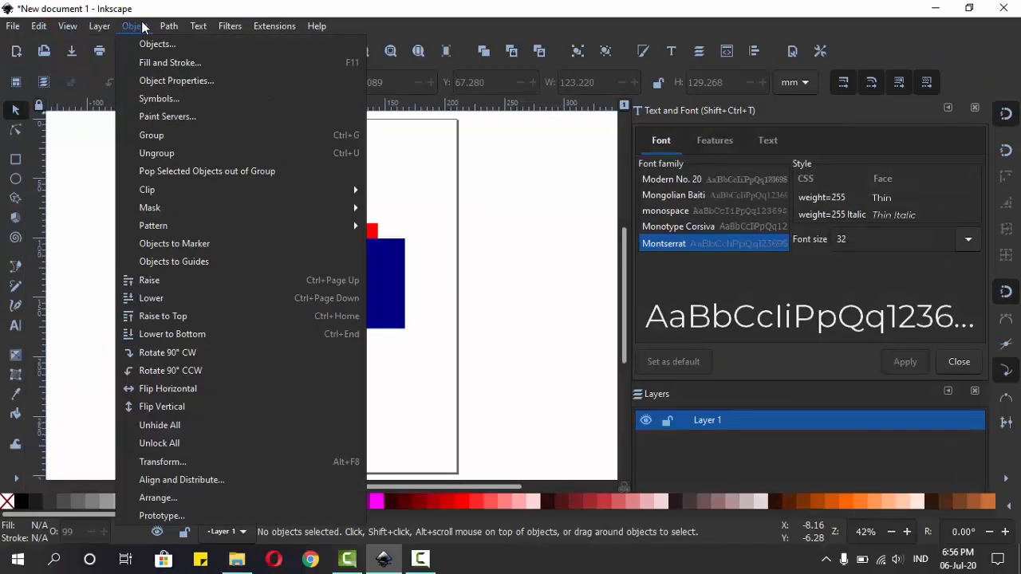
pyautogui.click(335, 26)
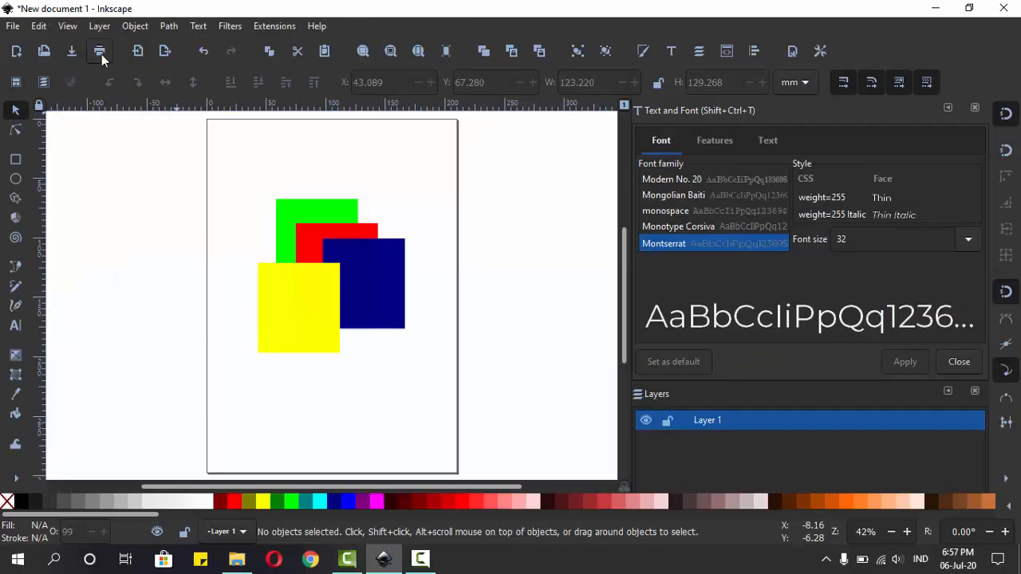
pyautogui.click(40, 83)
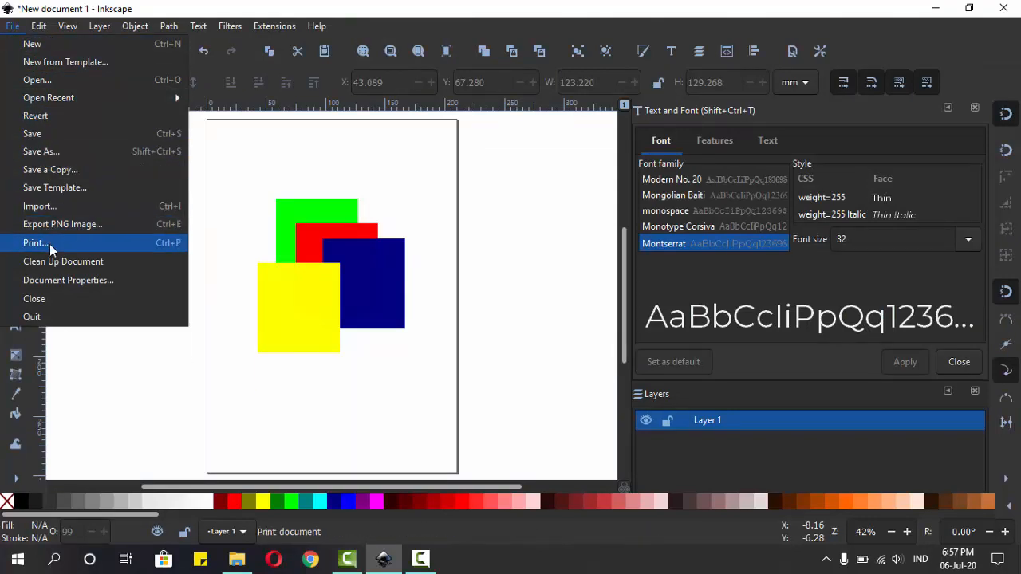
pyautogui.click(208, 141)
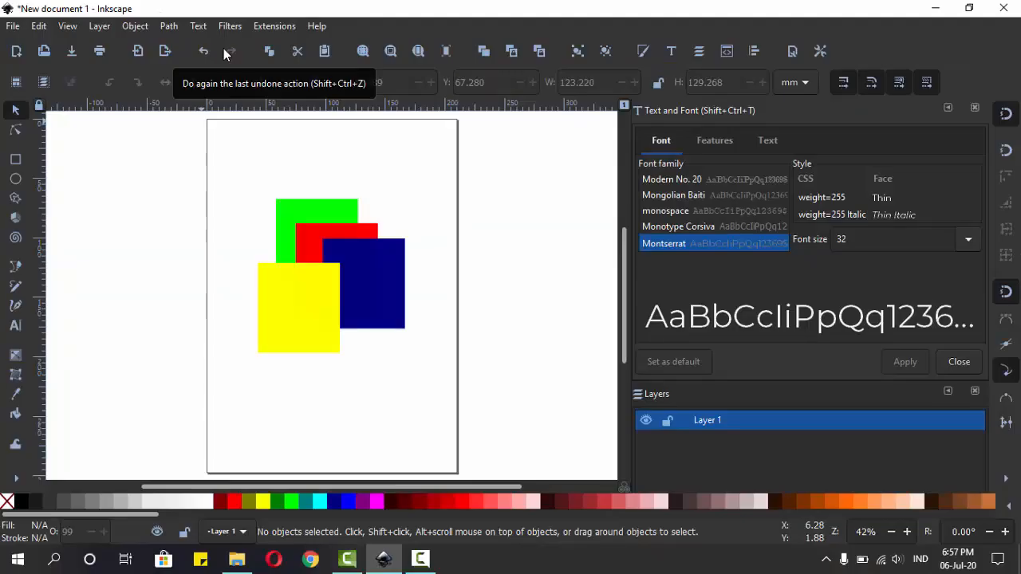
# Step: Move the yellow rectangle up over the page's left edge, undo and redo the move, and undo it again
pyautogui.moveTo(287, 300); pyautogui.dragTo(231, 205)
pyautogui.click(204, 52)
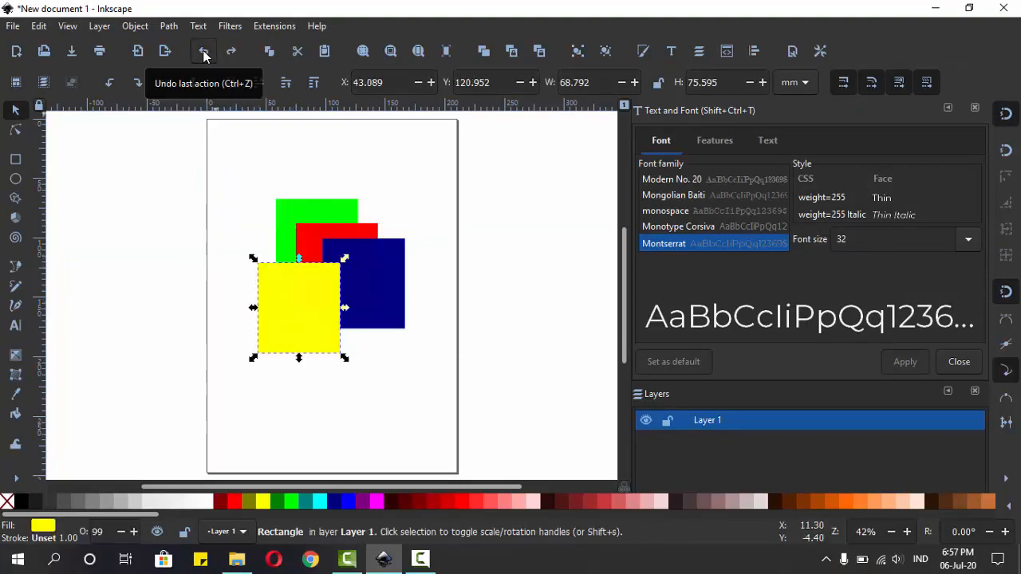
pyautogui.click(231, 52)
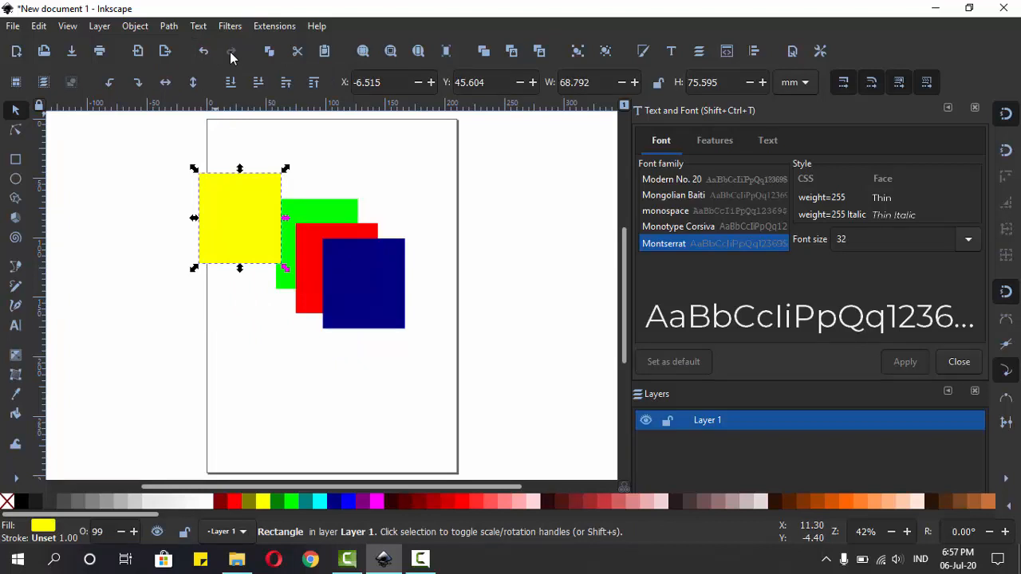
pyautogui.click(205, 52)
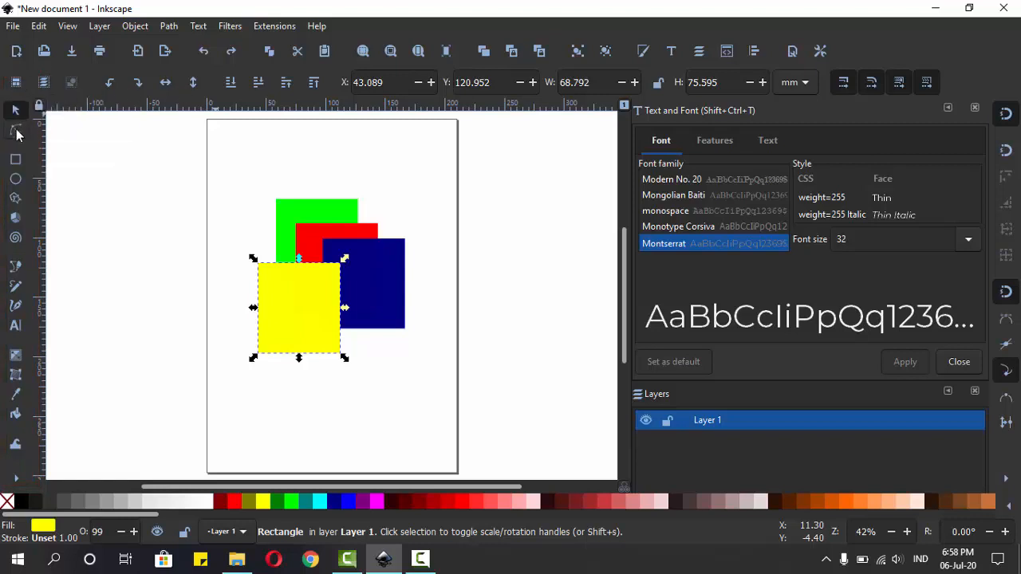
# Step: Examine the control options of the node, rectangle, ellipse, star, spiral, Bezier and pencil tools, and return to the Selector tool
pyautogui.click(15, 131)
pyautogui.click(15, 159)
pyautogui.click(15, 180)
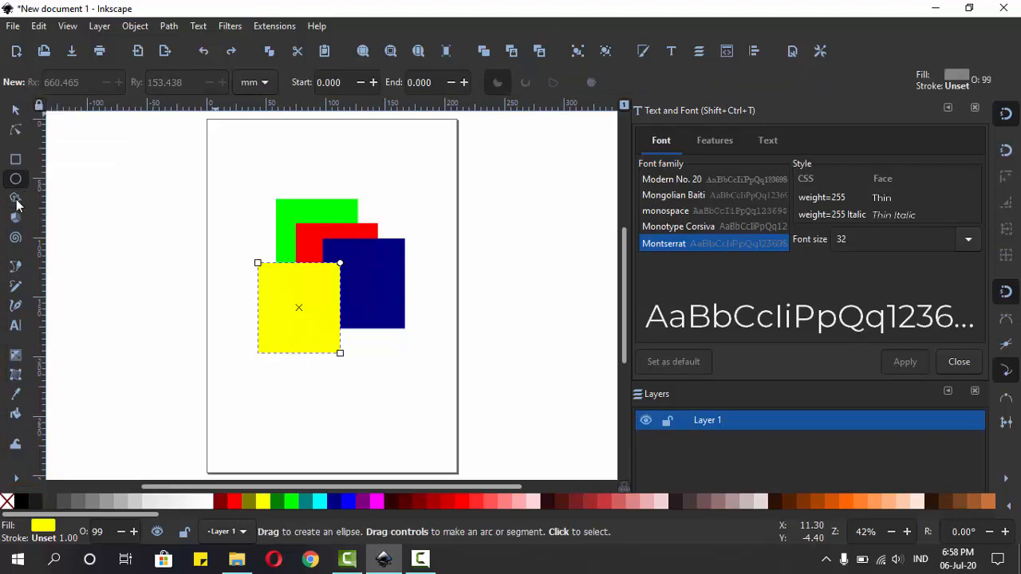
pyautogui.click(15, 199)
pyautogui.click(15, 237)
pyautogui.click(15, 265)
pyautogui.click(15, 286)
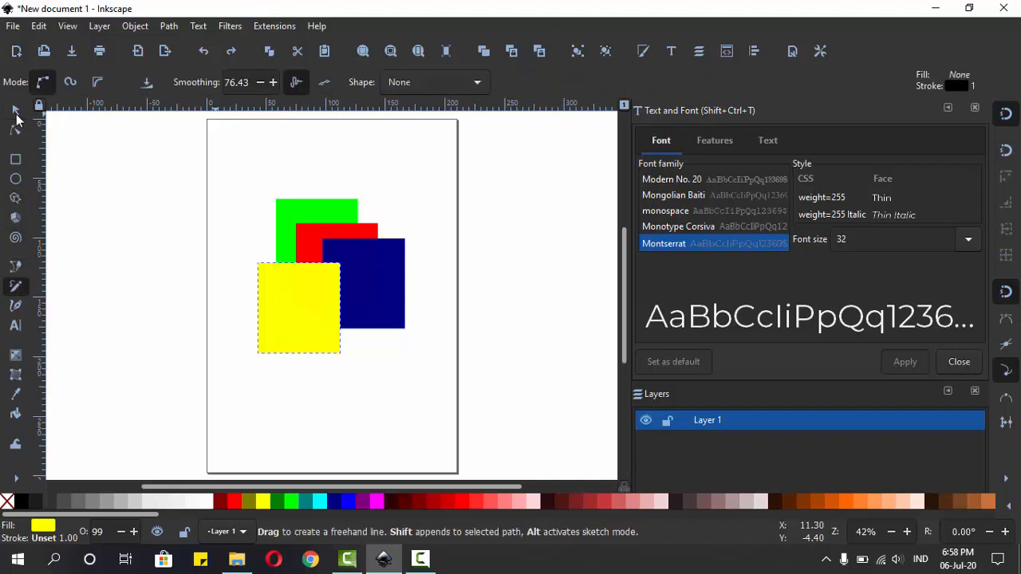
pyautogui.click(16, 111)
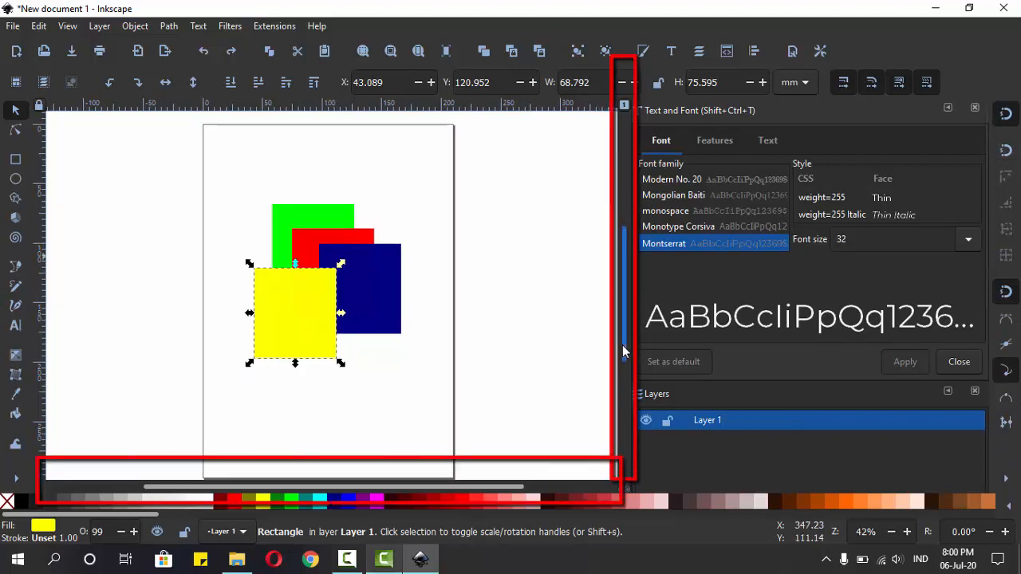
pyautogui.moveTo(622, 345); pyautogui.dragTo(623, 356)
pyautogui.moveTo(513, 486)
pyautogui.mouseDown()
pyautogui.moveTo(488, 485)
pyautogui.moveTo(505, 486)
pyautogui.mouseUp()
pyautogui.moveTo(624, 369); pyautogui.dragTo(620, 354)
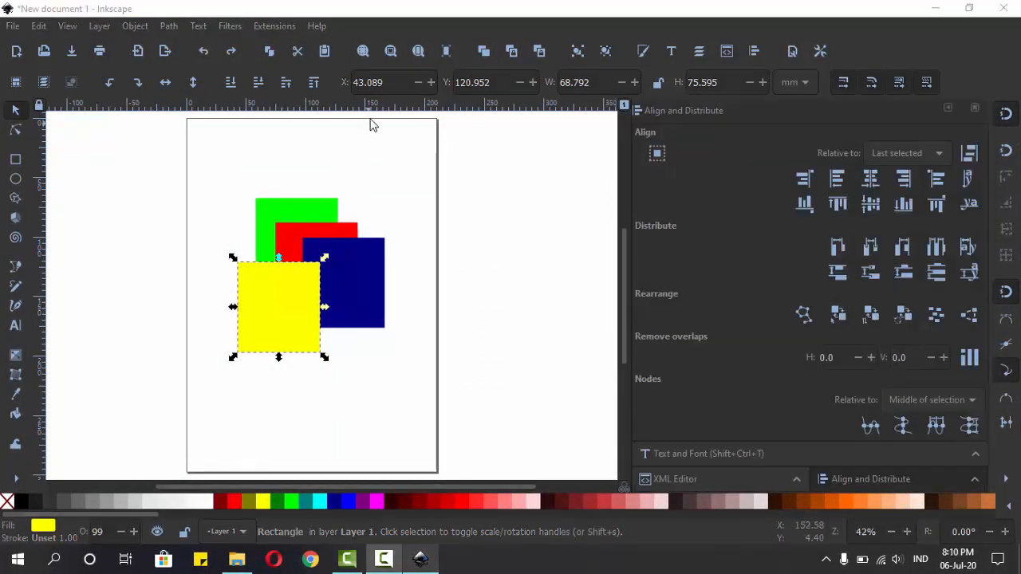
# Step: Place horizontal guides at the green rectangle's top and yellow rectangle's bottom edges, and vertical guides at the yellow's left and navy's right edges
pyautogui.moveTo(383, 110); pyautogui.dragTo(338, 198)
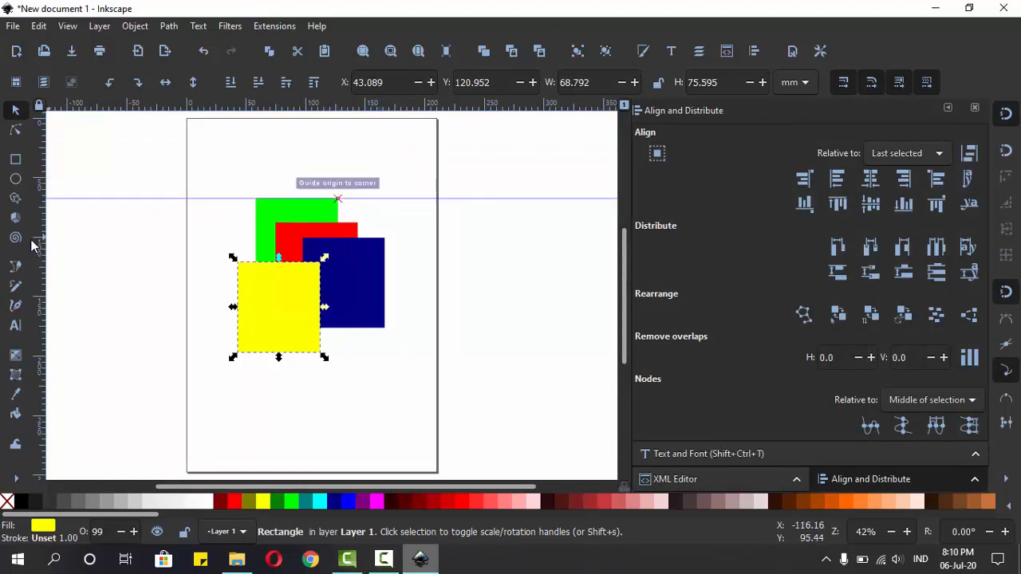
pyautogui.moveTo(40, 249); pyautogui.dragTo(237, 301)
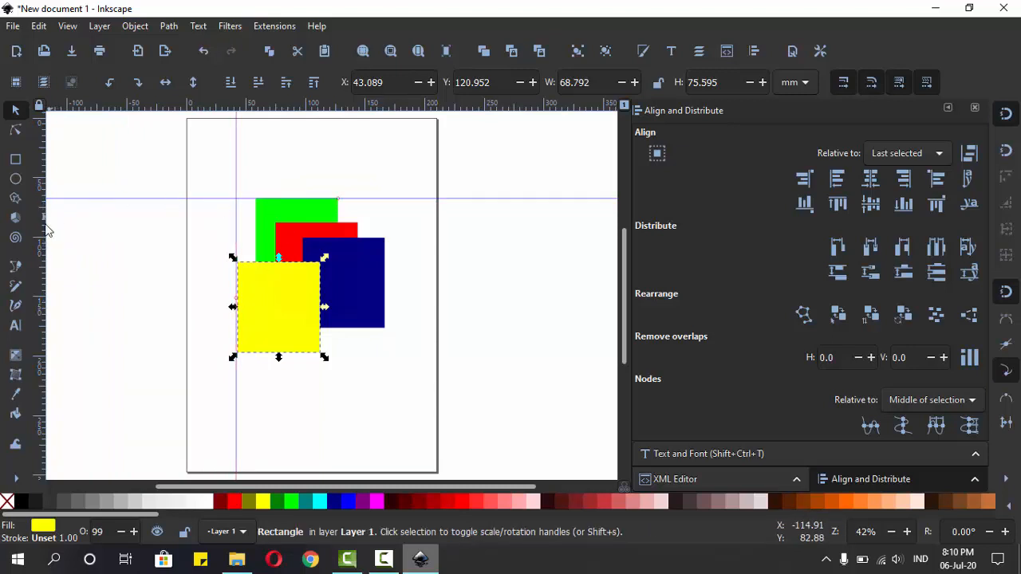
pyautogui.moveTo(42, 234); pyautogui.dragTo(385, 284)
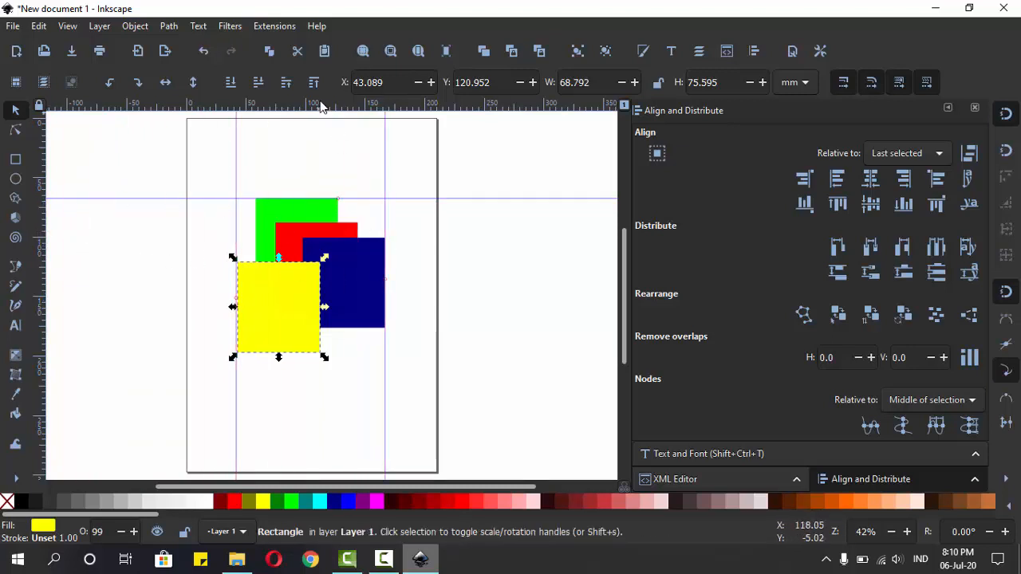
pyautogui.moveTo(322, 104); pyautogui.dragTo(326, 357)
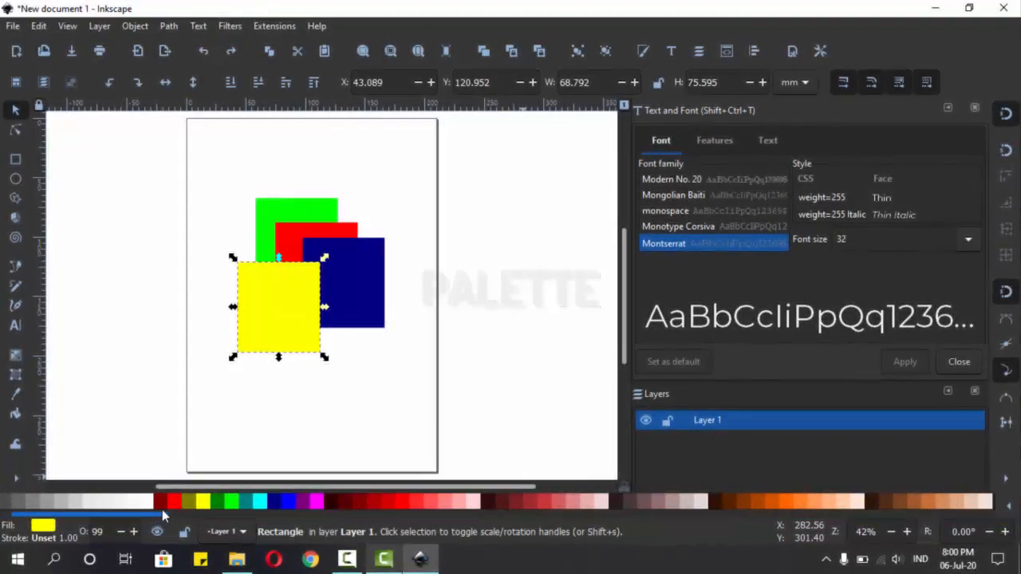
# Step: Try pale green #D7F4E3 and a medium green as the yellow rectangle's fill, and set the fill back to yellow
pyautogui.moveTo(162, 511); pyautogui.dragTo(550, 517)
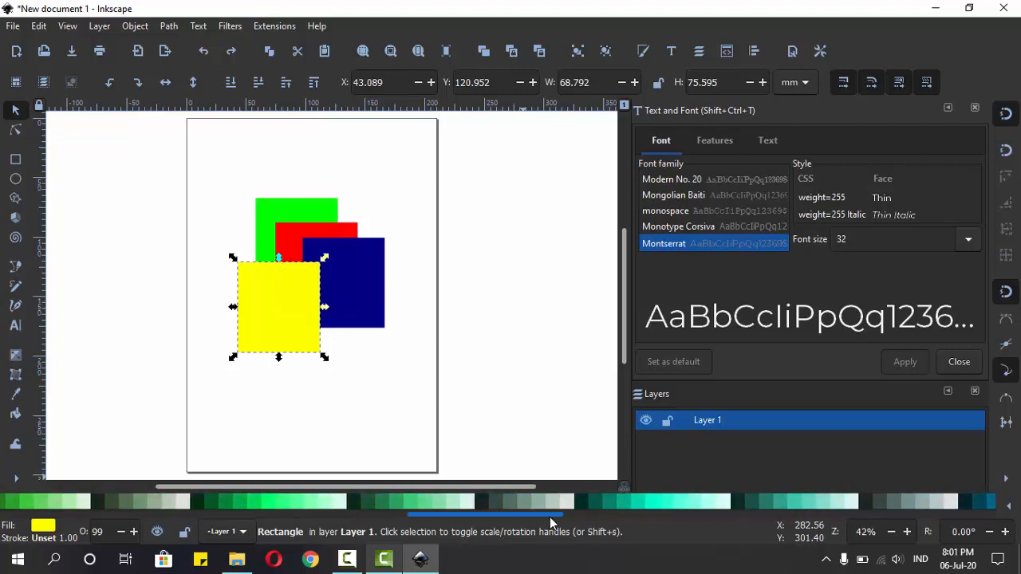
pyautogui.click(469, 506)
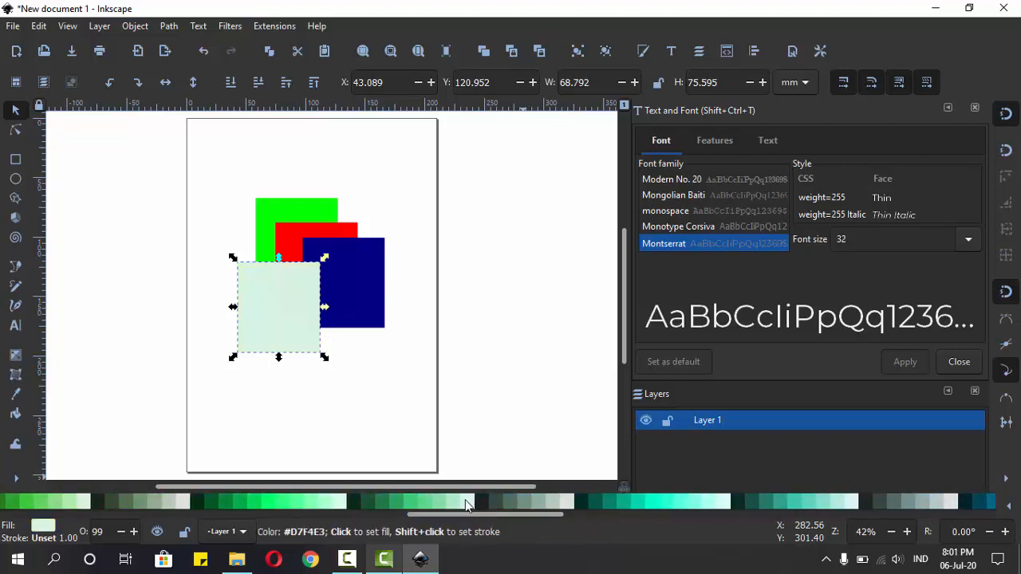
pyautogui.click(393, 500)
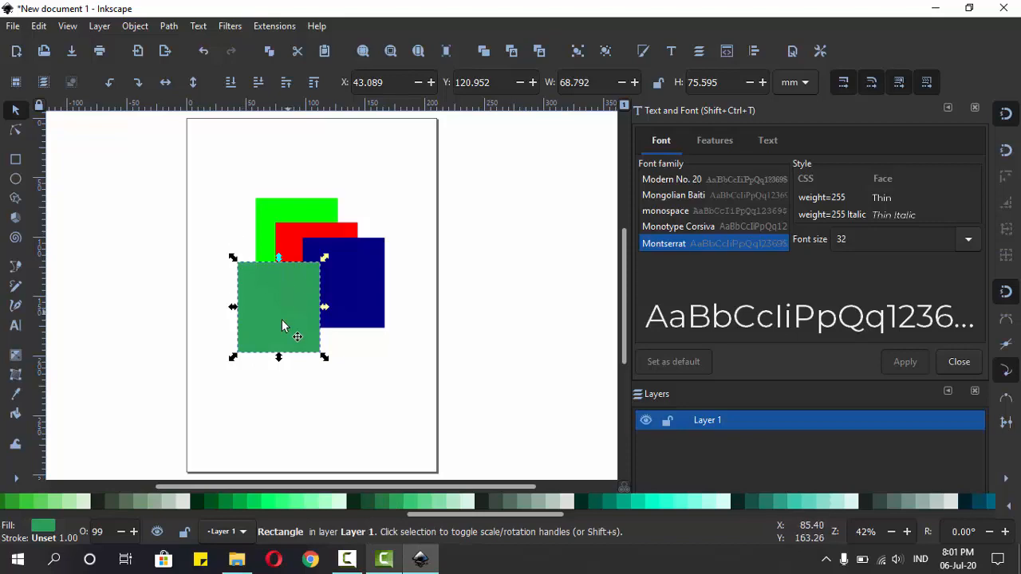
pyautogui.moveTo(427, 516); pyautogui.dragTo(60, 510)
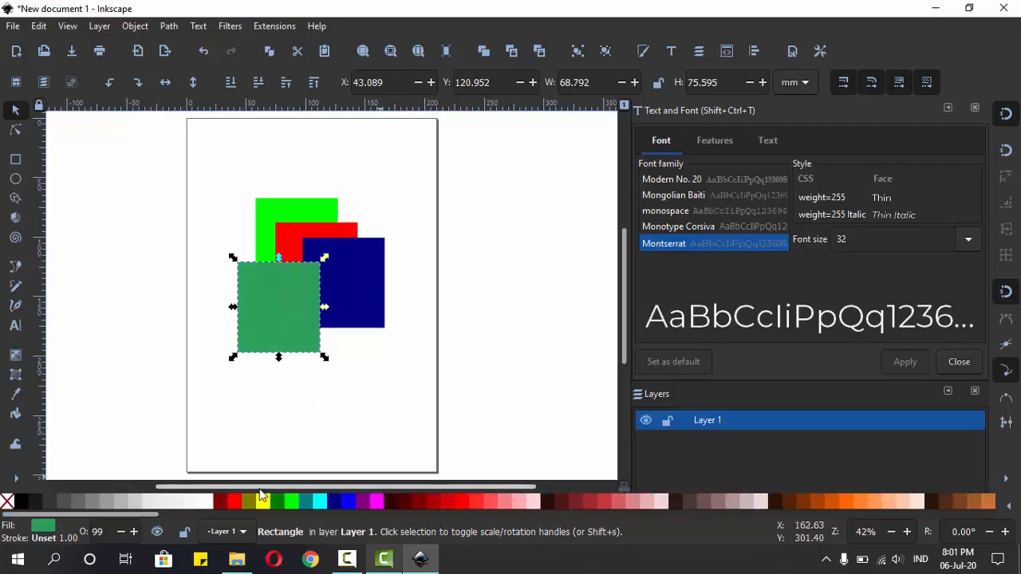
pyautogui.click(262, 500)
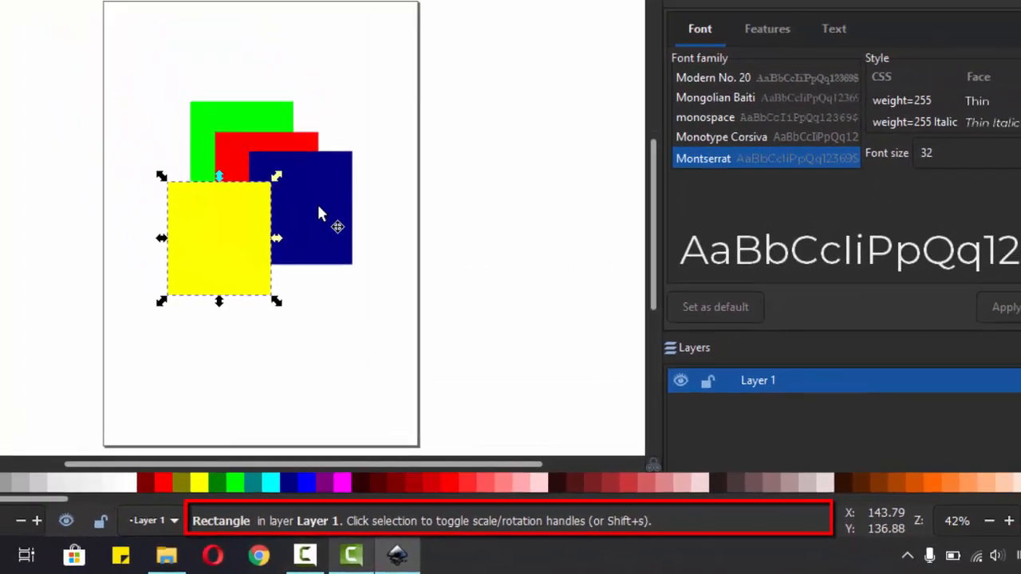
# Step: Select the navy rectangle and the green rectangle in turn to read their status bar descriptions
pyautogui.click(318, 209)
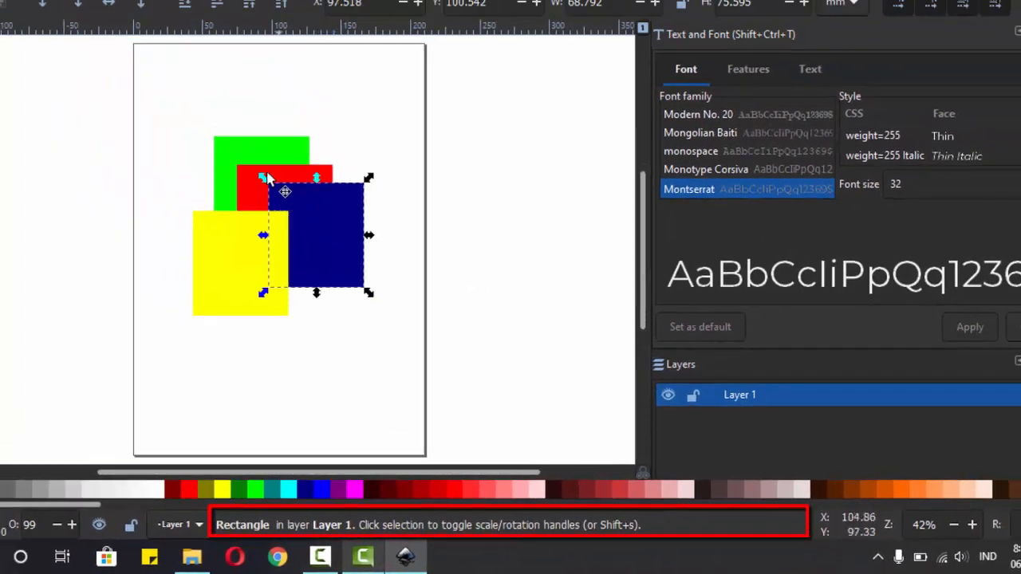
pyautogui.click(247, 145)
pyautogui.click(248, 150)
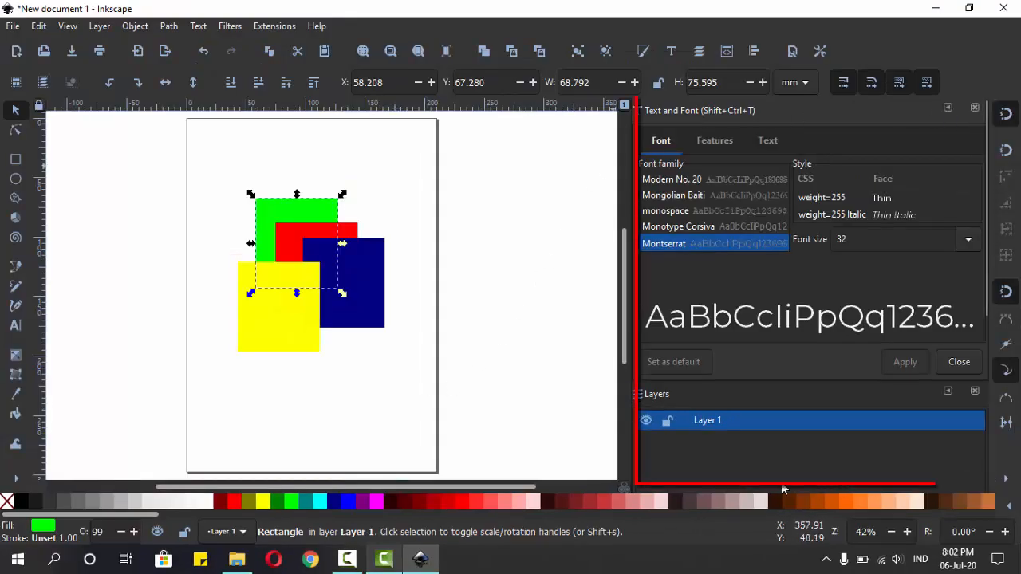
# Step: Open the Fill and Stroke, Text and Font, Layers, XML Editor, Align and Distribute and Document Properties dialogs for viewing, and close Document Properties
pyautogui.hotkey('ctrl', 'shift', 'f')
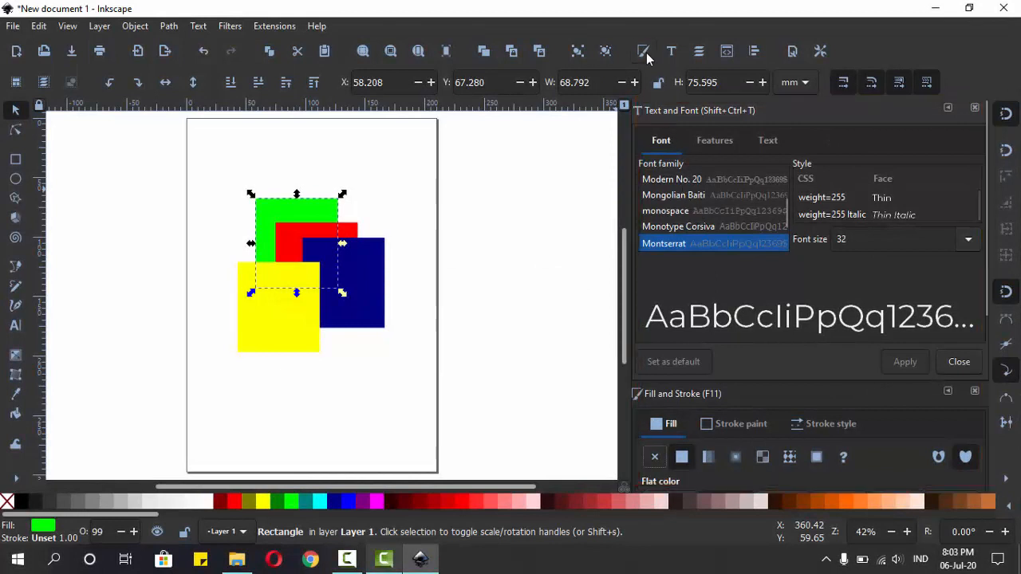
pyautogui.click(644, 52)
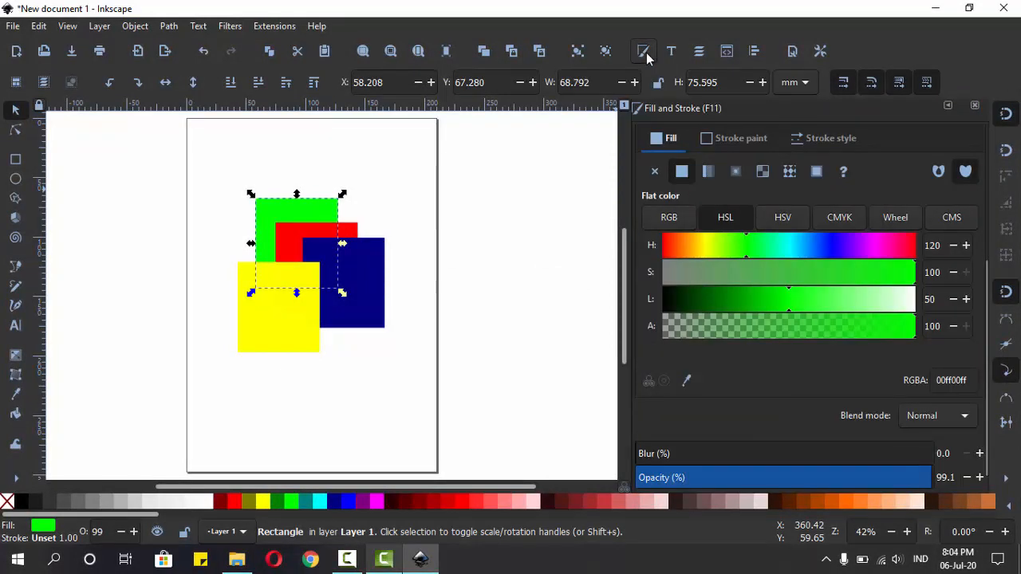
pyautogui.click(672, 51)
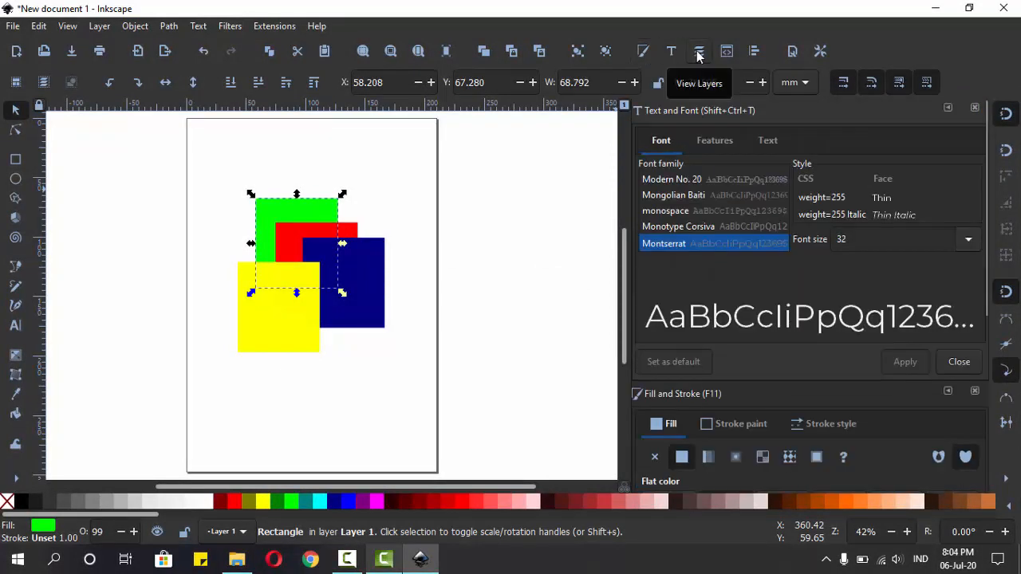
pyautogui.click(700, 52)
pyautogui.click(727, 52)
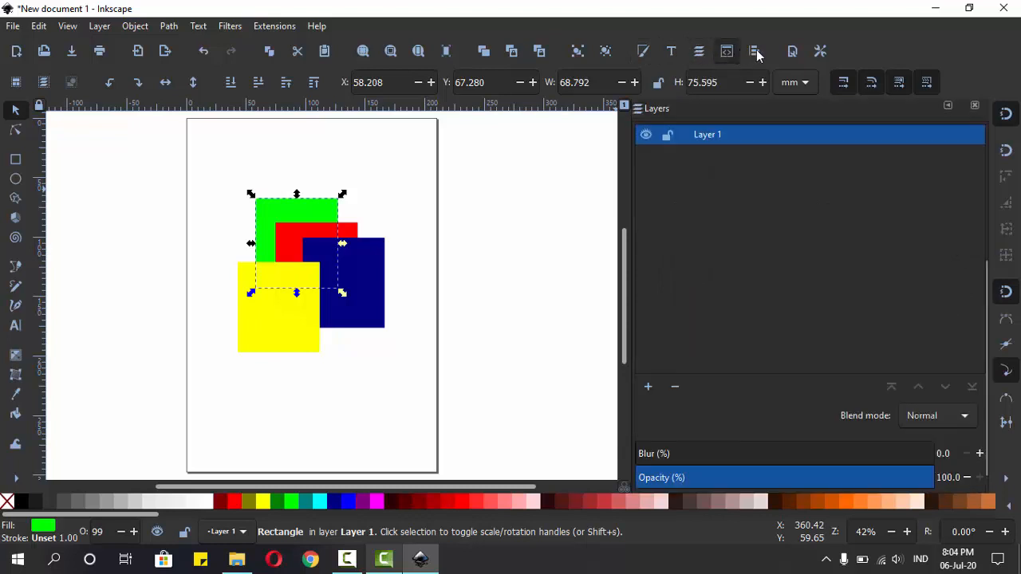
pyautogui.click(754, 52)
pyautogui.click(788, 52)
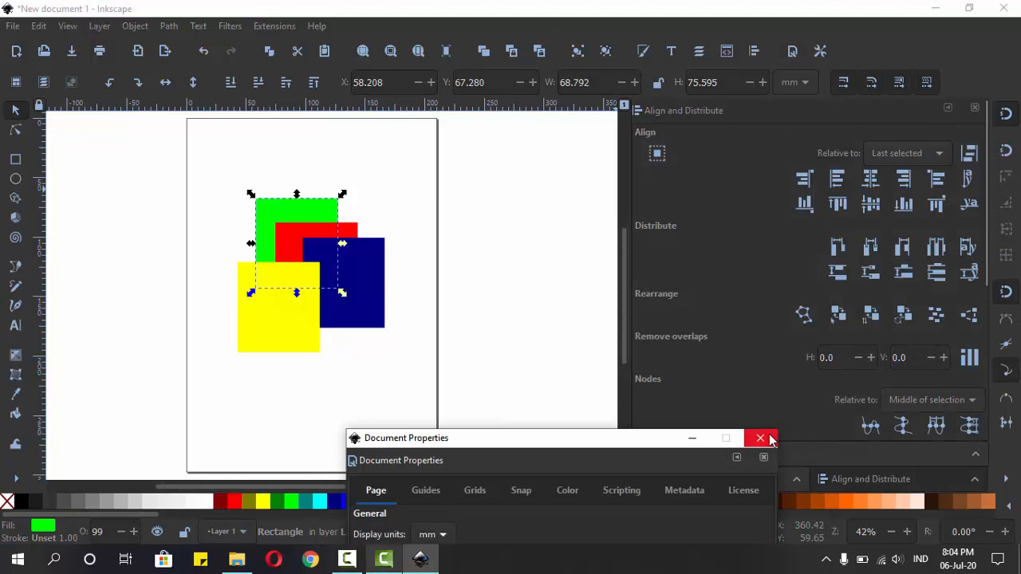
pyautogui.click(770, 438)
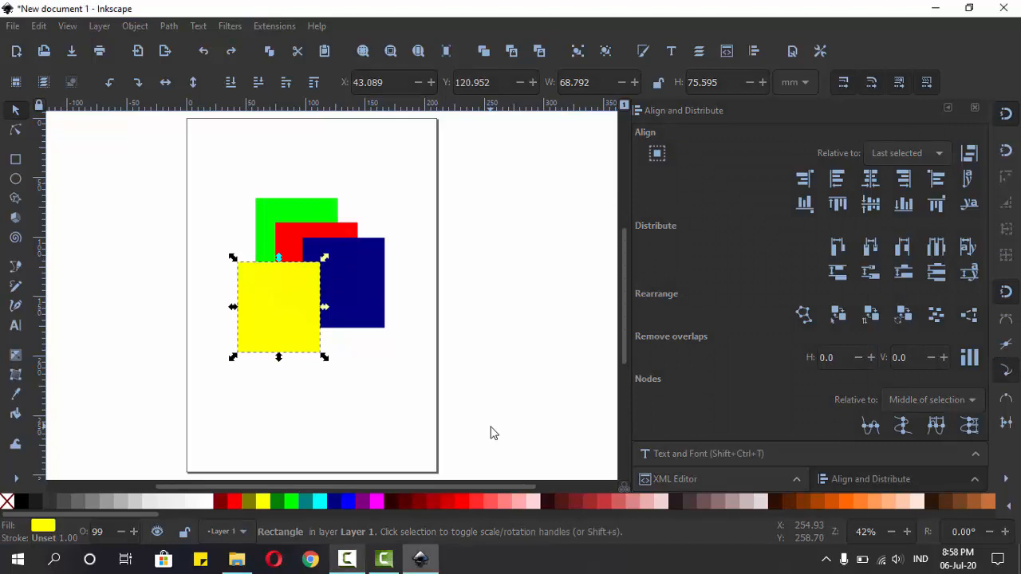
# Step: Clear the selection and zoom in and out around the overlapping rectangles
pyautogui.click(451, 312)
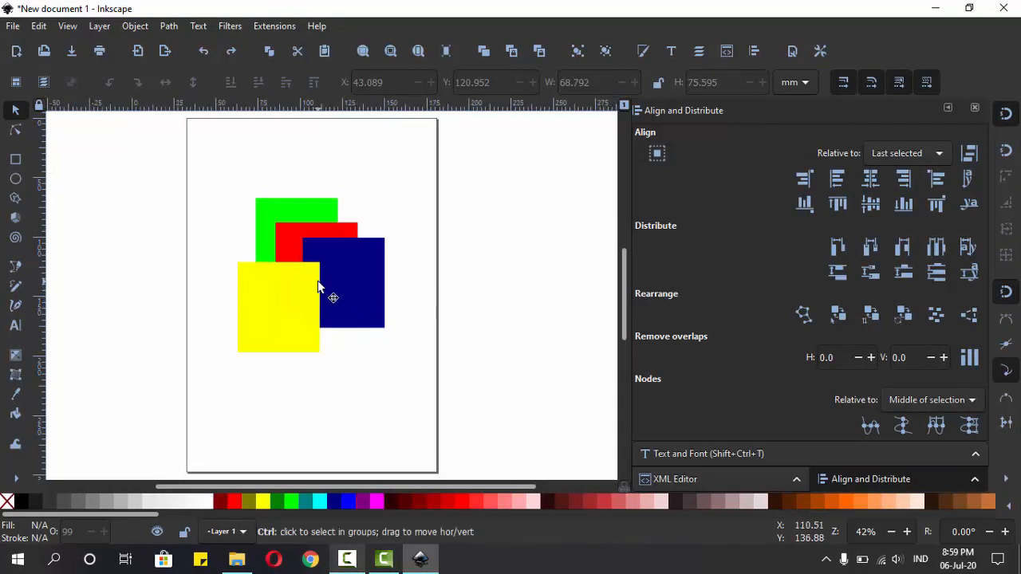
pyautogui.keyDown('ctrl'); pyautogui.scroll(4, 320, 288); pyautogui.keyUp('ctrl')
pyautogui.keyDown('ctrl'); pyautogui.scroll(-5, 320, 289); pyautogui.keyUp('ctrl')
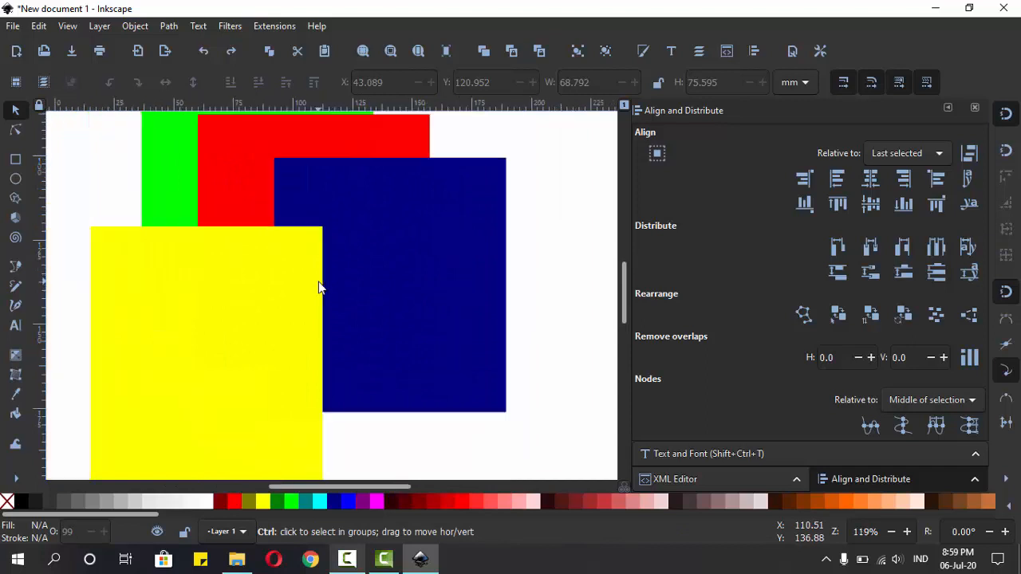
pyautogui.keyDown('ctrl'); pyautogui.scroll(1, 320, 289); pyautogui.keyUp('ctrl')
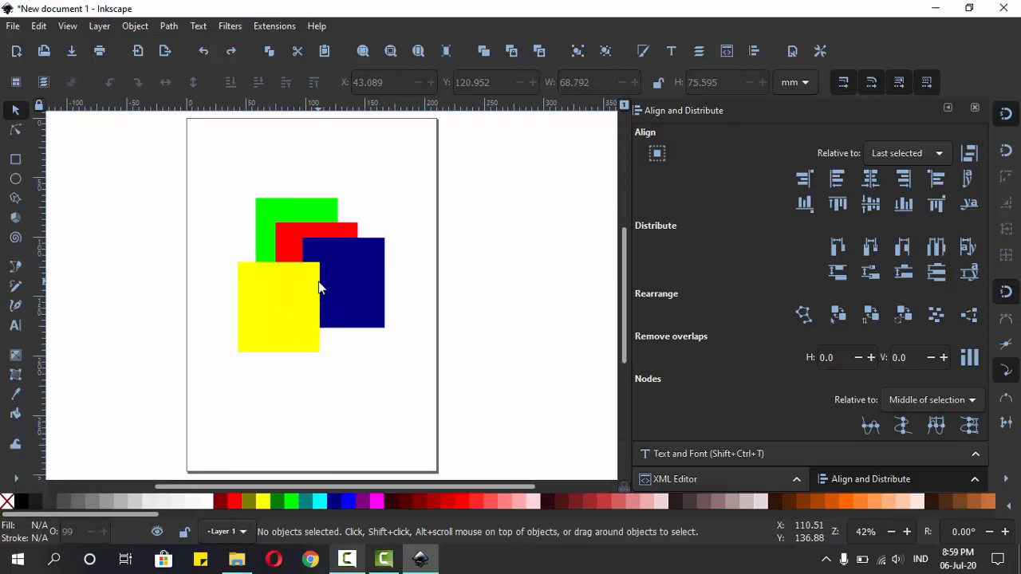
pyautogui.press('ctrl')
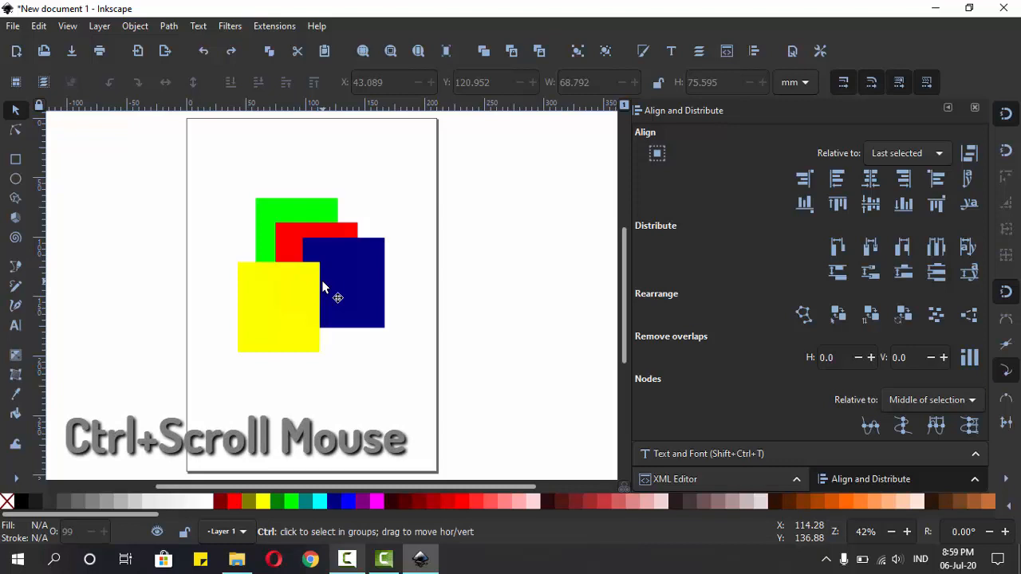
pyautogui.scroll(3, 323, 287)
pyautogui.scroll(-4, 323, 287)
pyautogui.scroll(1, 324, 288)
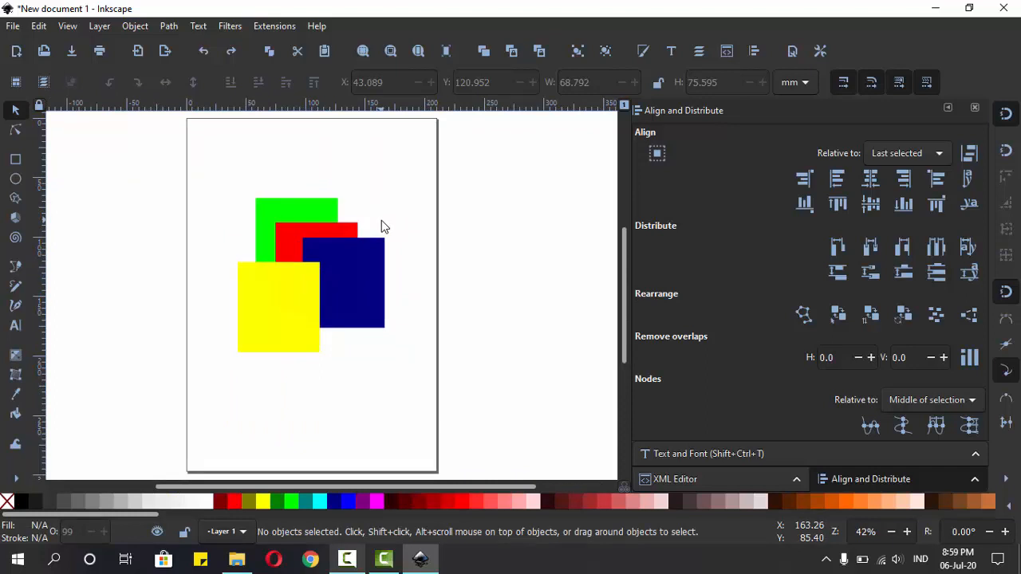
# Step: Zoom in to 84% where the yellow and navy rectangles meet, using the Zoom tool
pyautogui.click(12, 481)
pyautogui.click(64, 514)
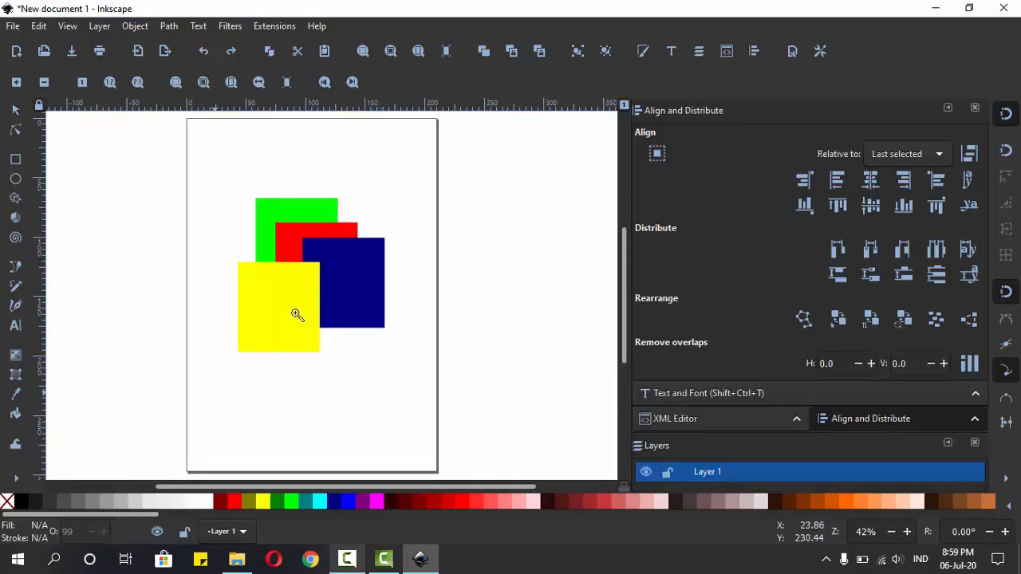
pyautogui.click(321, 276)
# Step: Zoom out to 60%, set the zoom to 1:2, and fit the drawing and the whole page in view in turn
pyautogui.click(321, 276)
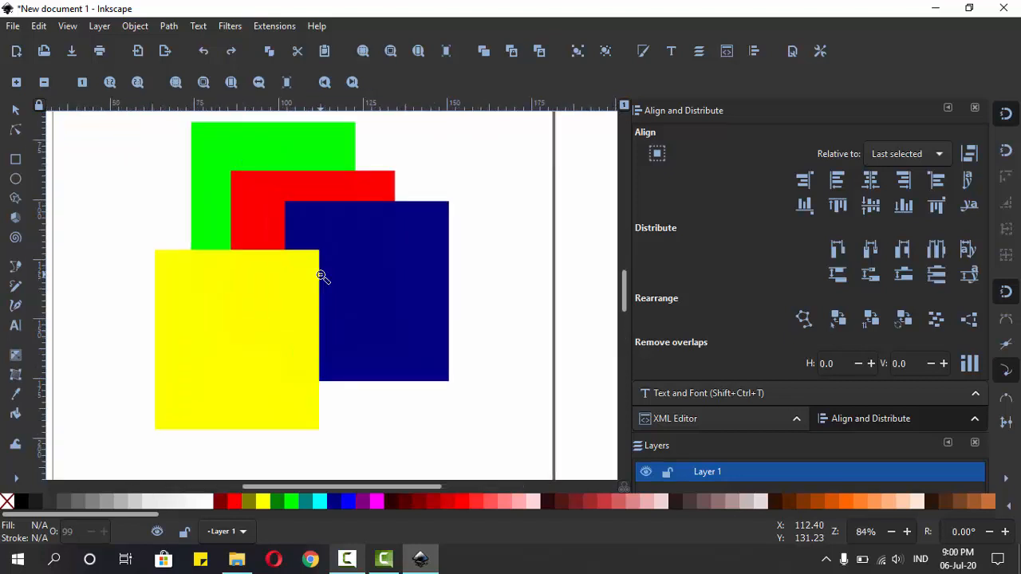
pyautogui.click(321, 276)
pyautogui.keyDown('shift'); pyautogui.click(322, 276); pyautogui.keyUp('shift')
pyautogui.keyDown('shift'); pyautogui.click(322, 276); pyautogui.keyUp('shift')
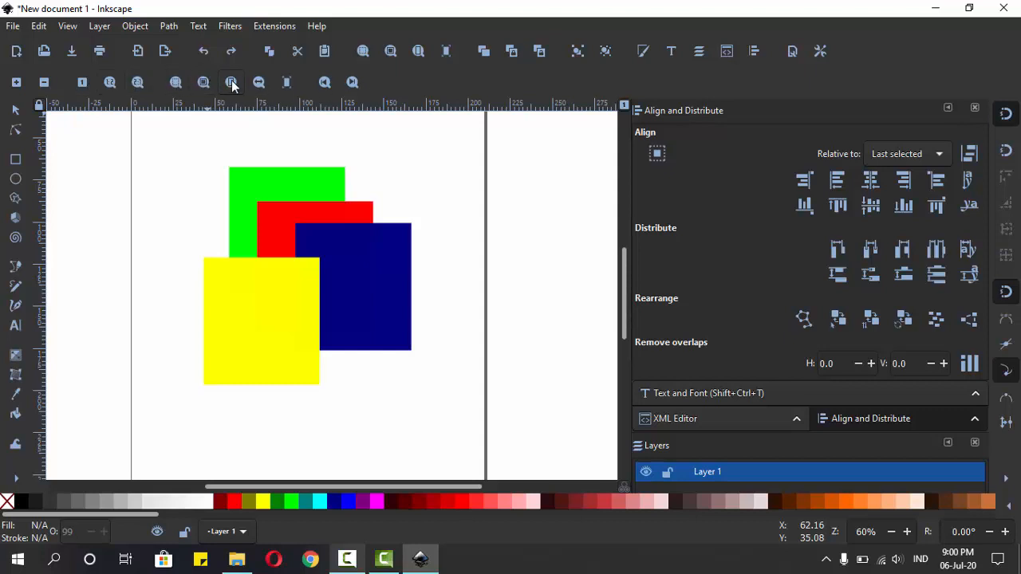
pyautogui.click(112, 84)
pyautogui.click(116, 84)
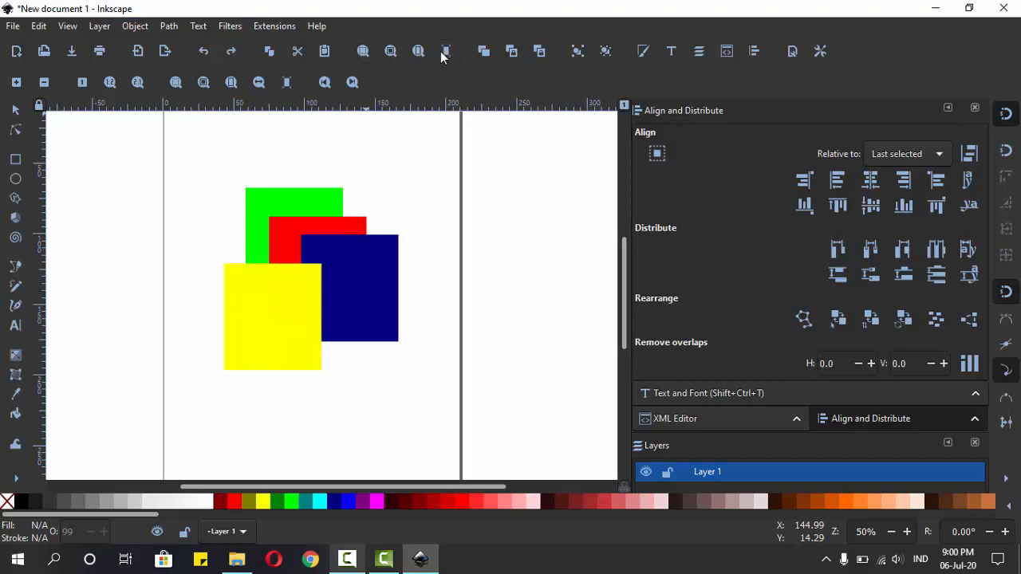
pyautogui.click(392, 50)
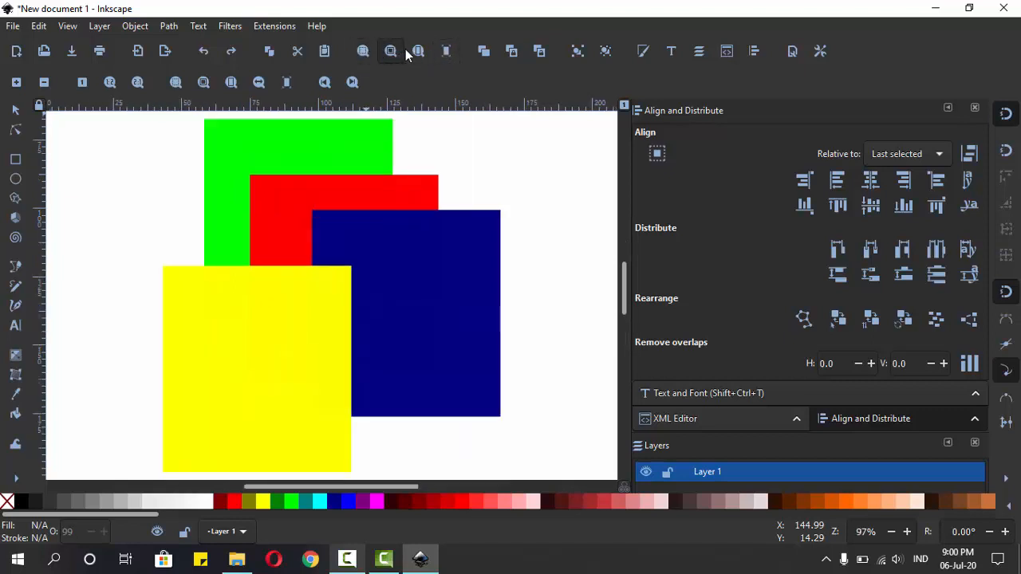
pyautogui.click(418, 50)
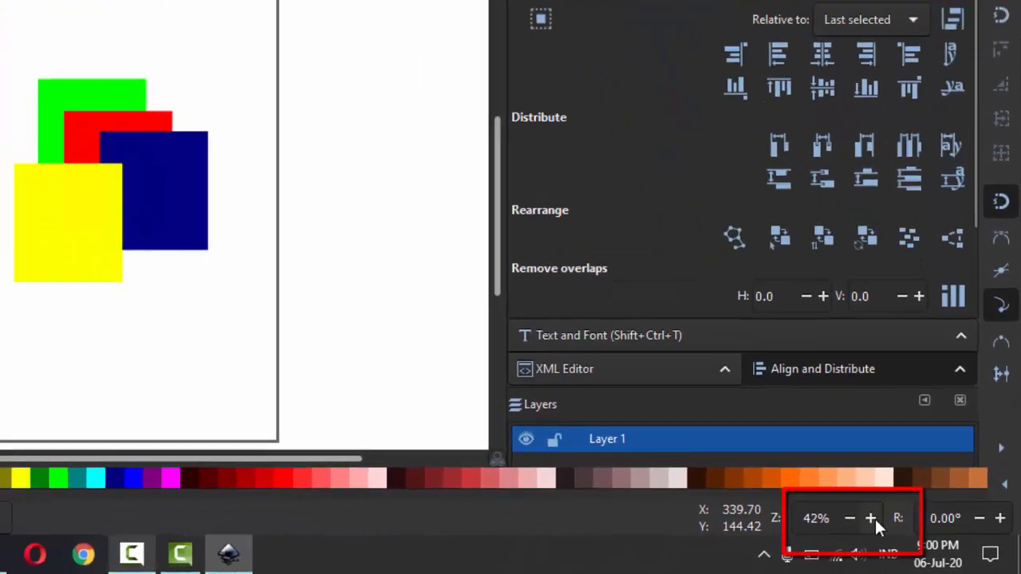
# Step: Zoom in to 59% and back out to 42% using the status bar's zoom control
pyautogui.click(872, 518)
pyautogui.click(871, 518)
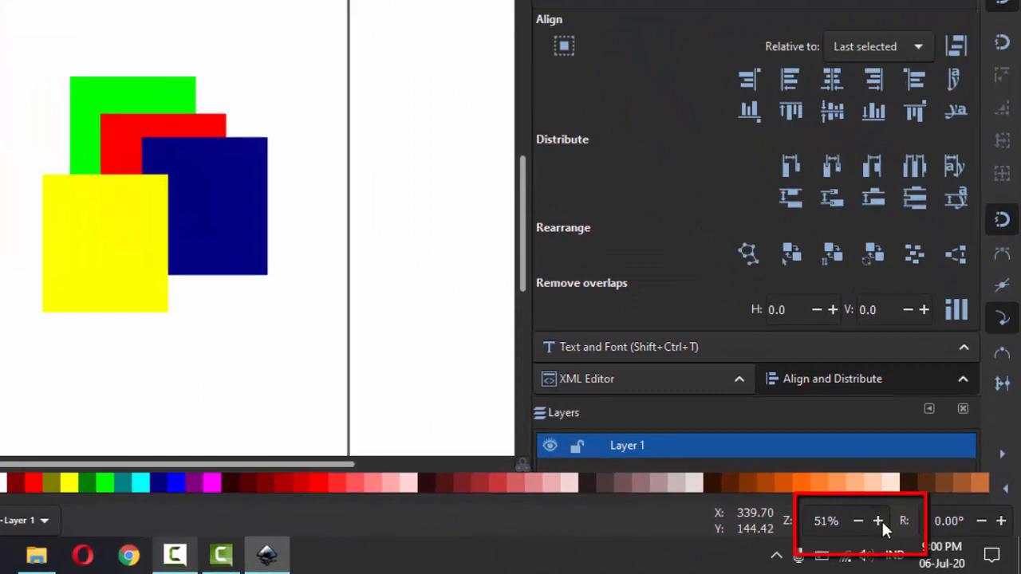
pyautogui.click(871, 518)
pyautogui.click(871, 518)
pyautogui.click(858, 521)
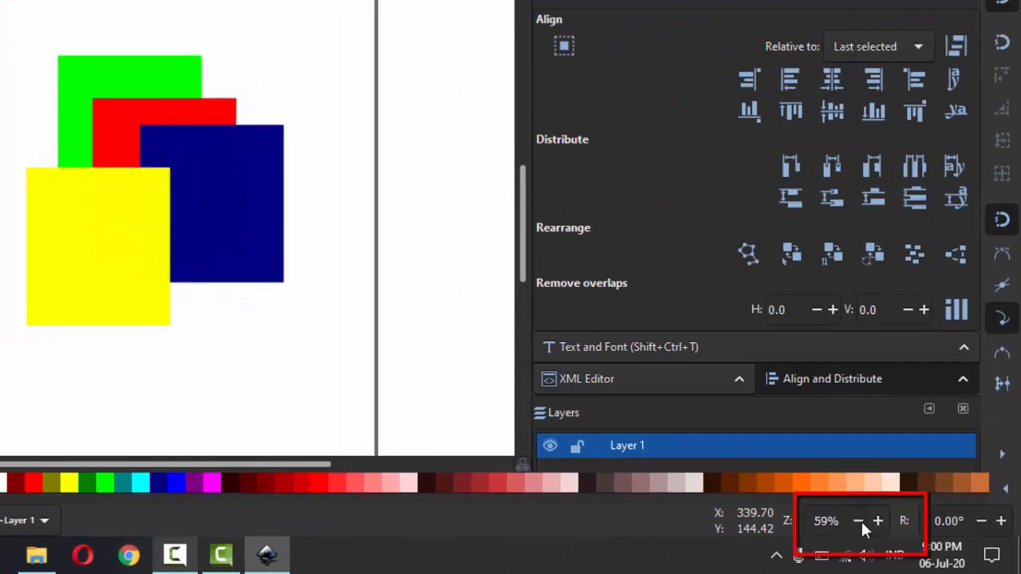
pyautogui.click(859, 520)
pyautogui.click(859, 520)
pyautogui.click(858, 520)
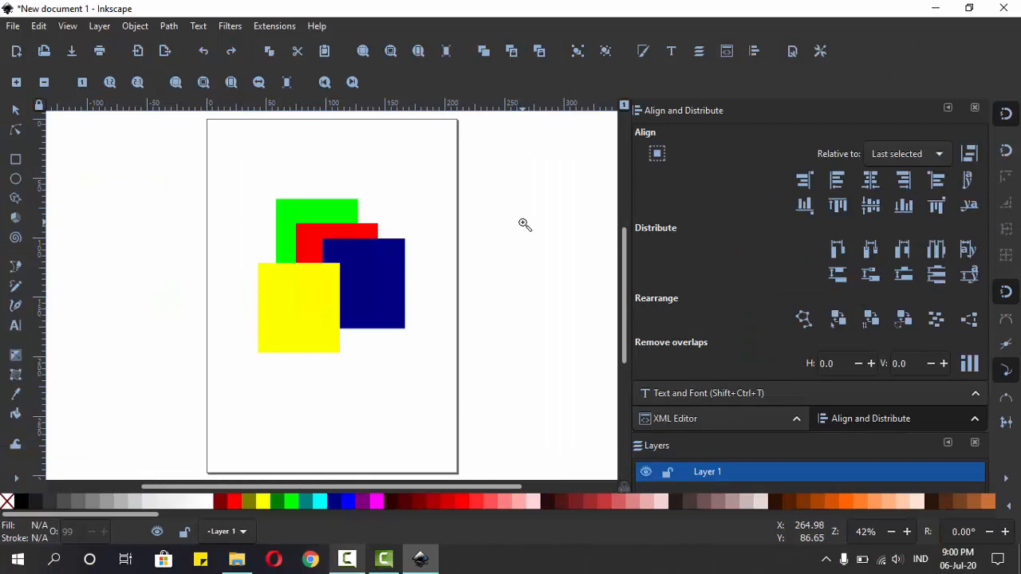
# Step: Zoom in to 60% around the rectangles and back out to 42% on the canvas
pyautogui.press('F2')
pyautogui.press('F2')
pyautogui.press('F2')
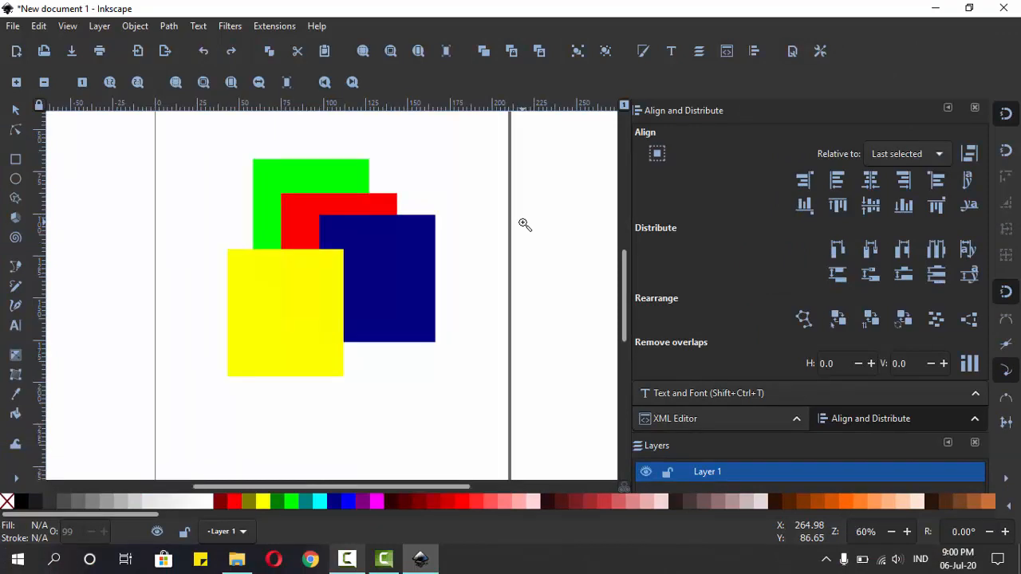
pyautogui.press('F3')
pyautogui.press('F3')
pyautogui.press('F3')
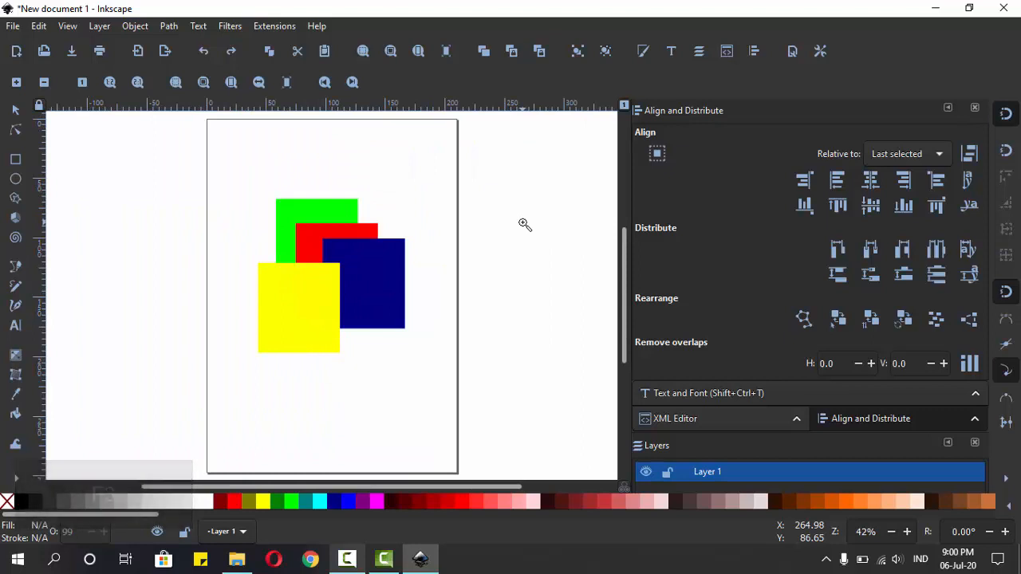
# Step: Select the yellow, navy, red and green rectangles one at a time with the Select tool, and clear the selection
pyautogui.press('F1')
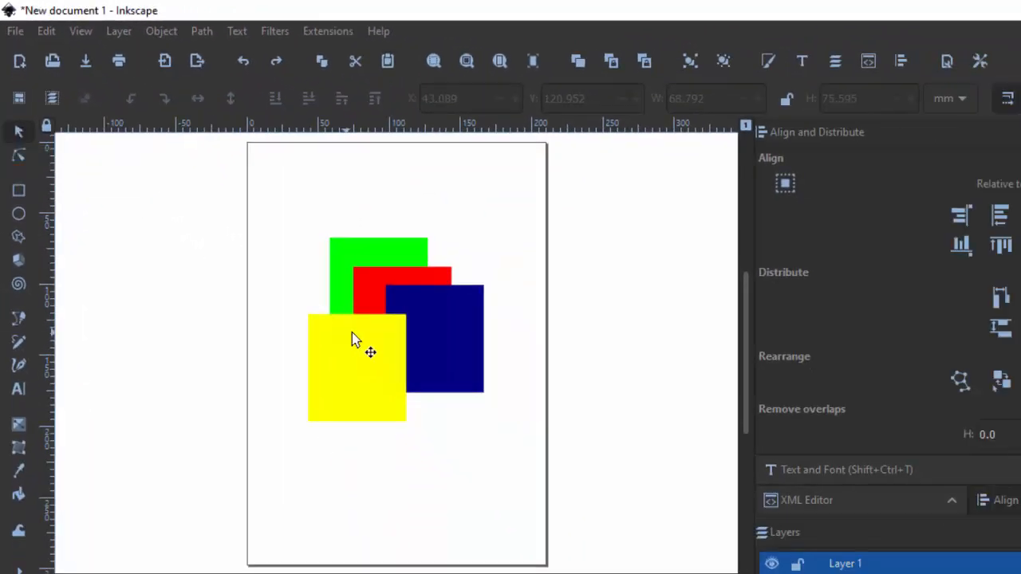
pyautogui.click(353, 337)
pyautogui.click(453, 344)
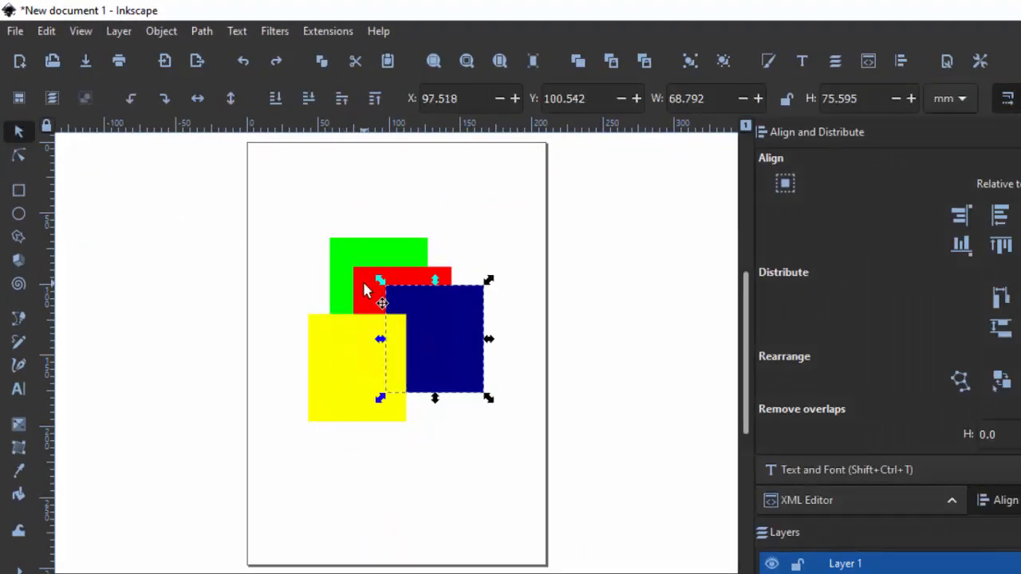
pyautogui.click(364, 289)
pyautogui.click(340, 259)
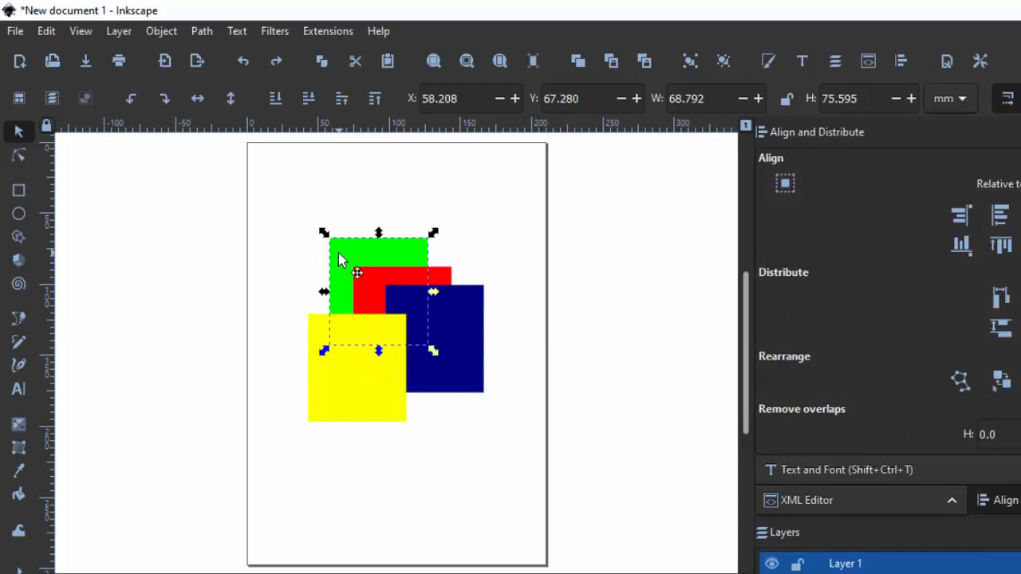
pyautogui.click(534, 219)
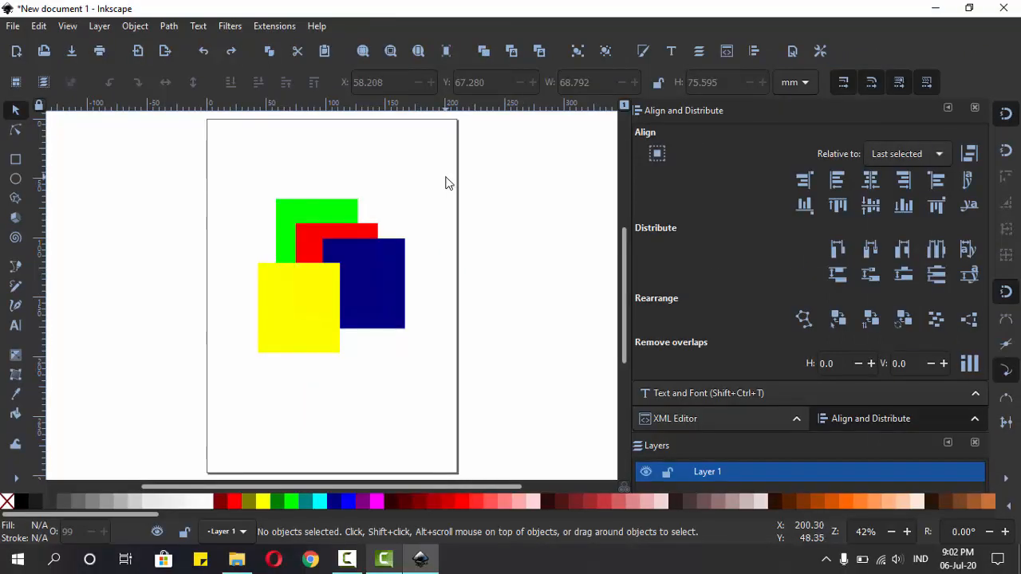
pyautogui.click(301, 303)
pyautogui.click(391, 285)
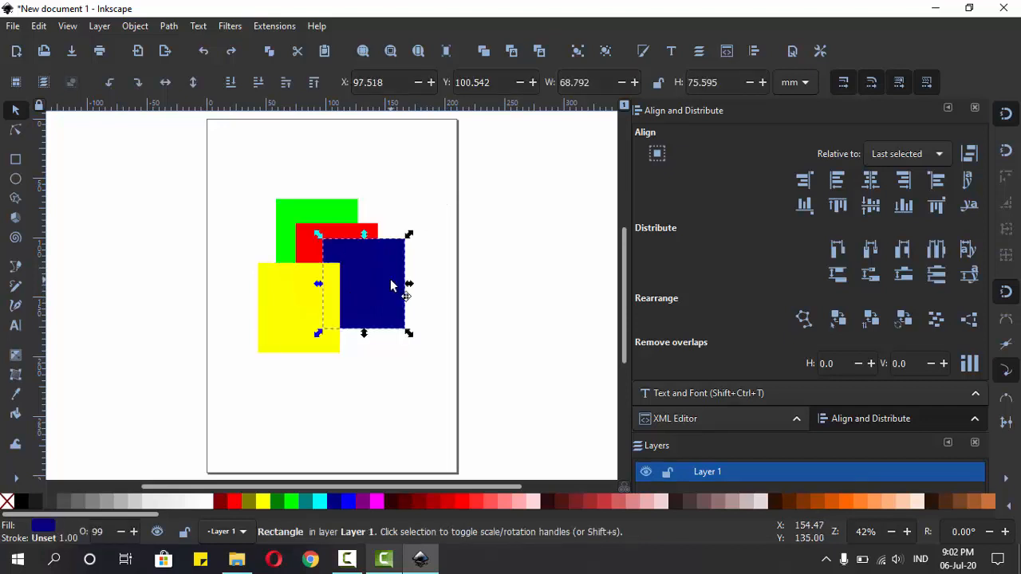
pyautogui.click(232, 383)
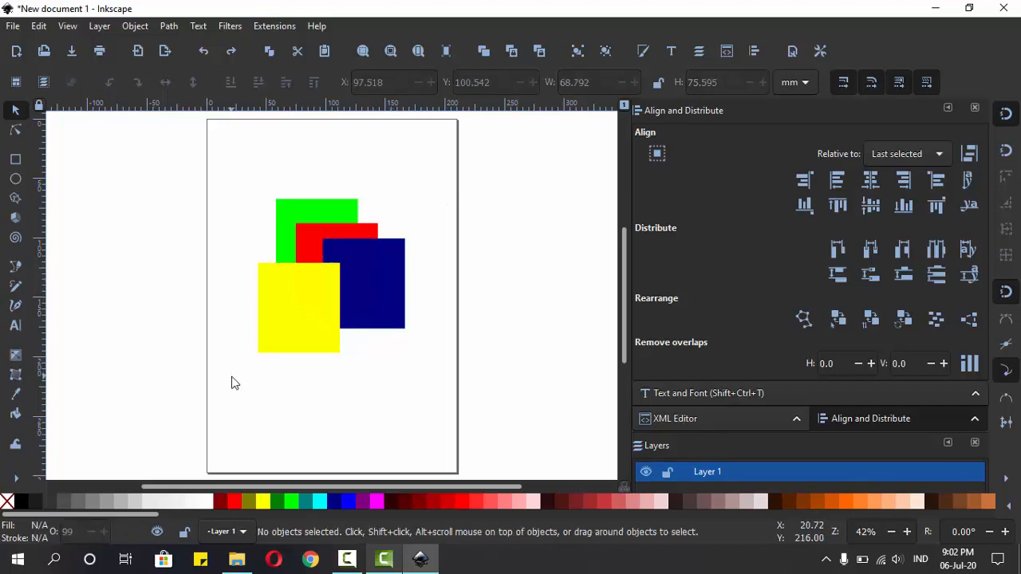
# Step: Select the yellow rectangle with a rubber band around it, and draw another selection across the yellow and navy rectangles
pyautogui.moveTo(232, 377); pyautogui.dragTo(369, 250)
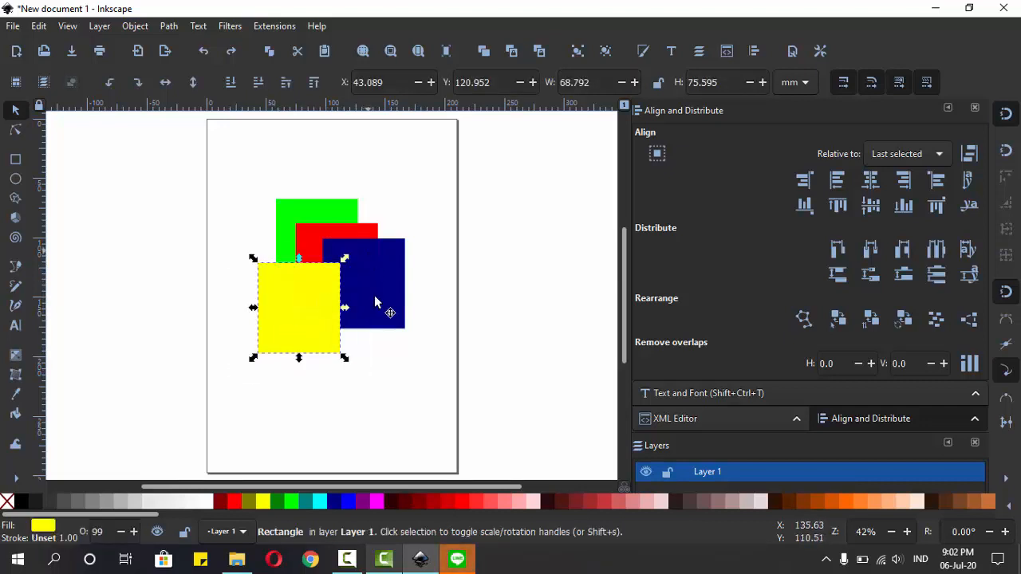
pyautogui.click(254, 385)
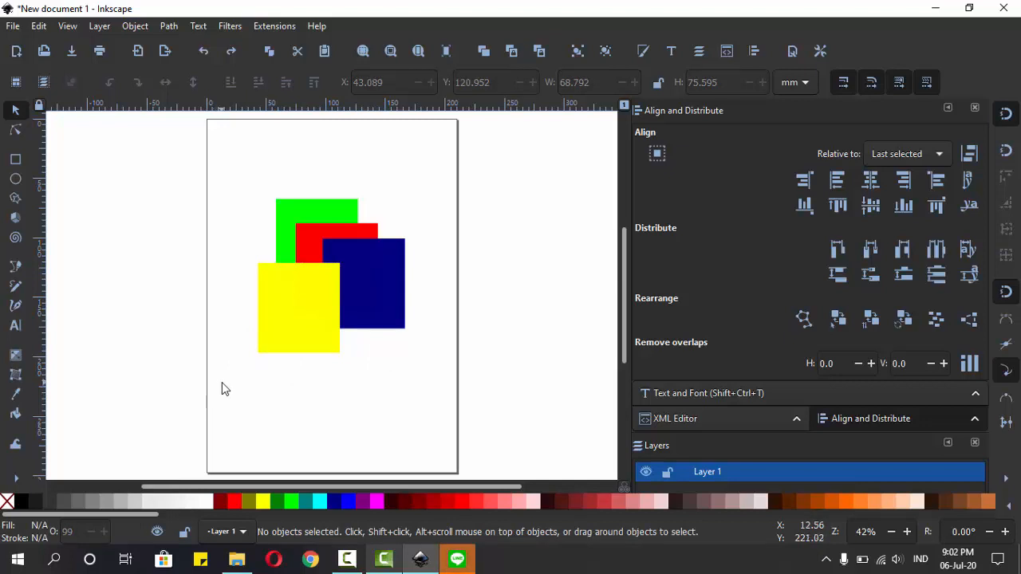
pyautogui.moveTo(222, 382); pyautogui.dragTo(375, 290)
pyautogui.click(289, 318)
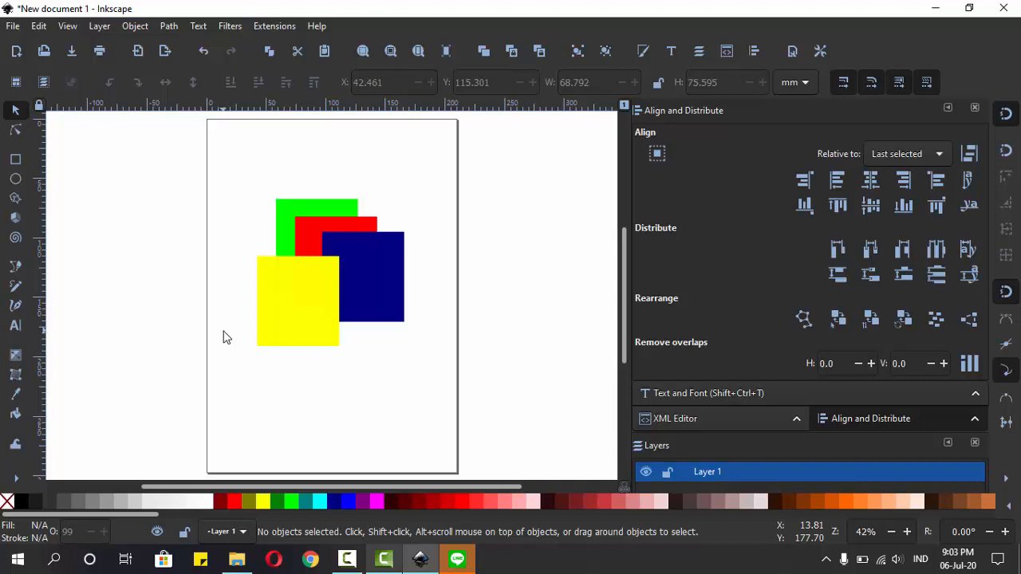
# Step: Select the yellow and navy rectangles together, move the pair to about X 44.3, Y 97.4 mm, and deselect them
pyautogui.keyDown('shift'); pyautogui.click(303, 303); pyautogui.keyUp('shift')
pyautogui.keyDown('shift'); pyautogui.click(370, 269); pyautogui.keyUp('shift')
pyautogui.moveTo(370, 269)
pyautogui.mouseDown()
pyautogui.moveTo(400, 317)
pyautogui.moveTo(373, 263)
pyautogui.mouseUp()
pyautogui.click(439, 292)
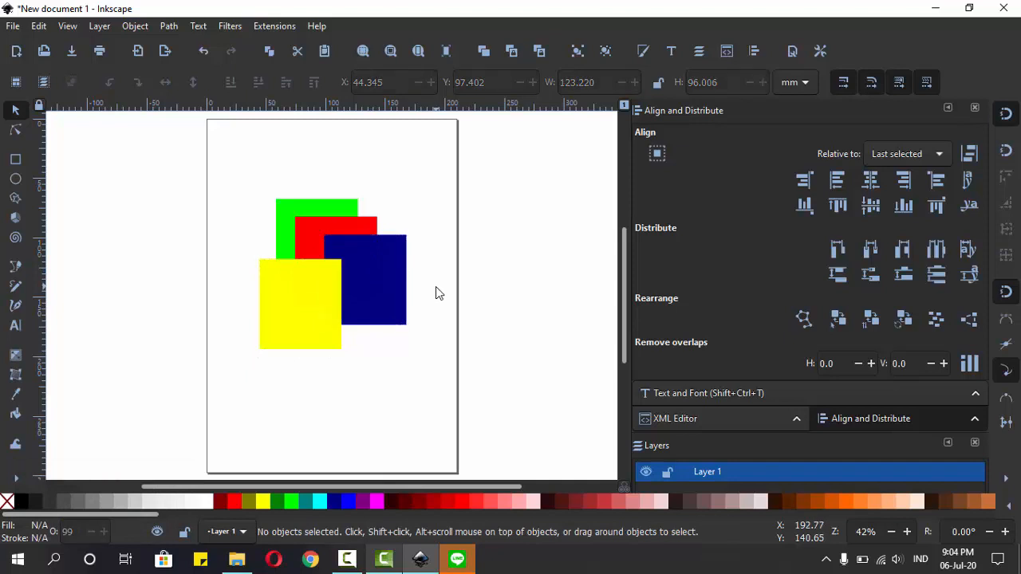
# Step: Select the yellow and navy rectangles with a rubber band, move them to about X 38.1, Y 98.0 mm, and deselect them
pyautogui.moveTo(433, 370); pyautogui.dragTo(235, 229)
pyautogui.moveTo(312, 296)
pyautogui.mouseDown()
pyautogui.moveTo(312, 360)
pyautogui.moveTo(310, 304)
pyautogui.mouseUp()
pyautogui.click(404, 409)
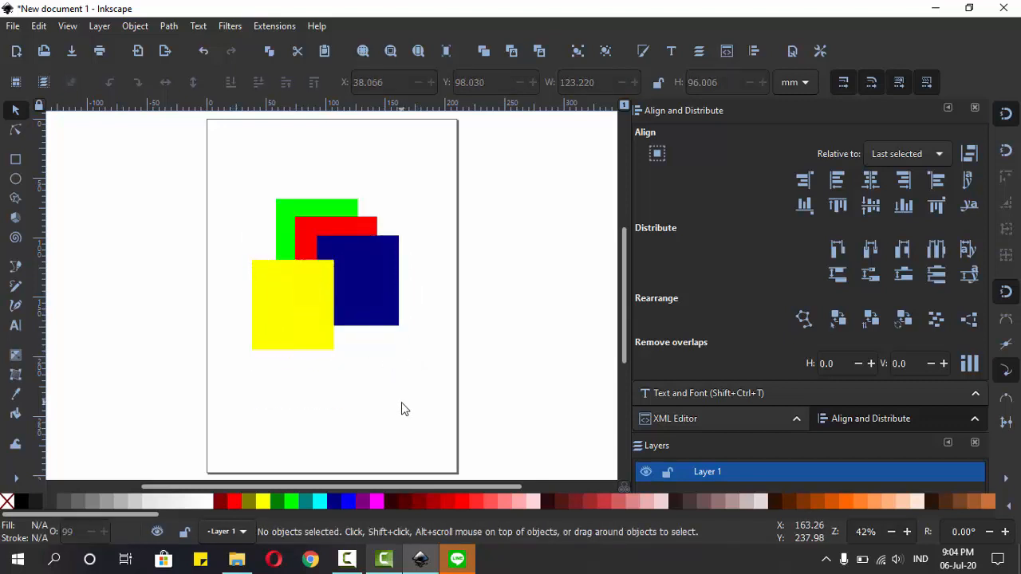
# Step: Select all four rectangles, move them together to about X 42.5, Y 73.6 mm, and clear the selection
pyautogui.press('ctrl')
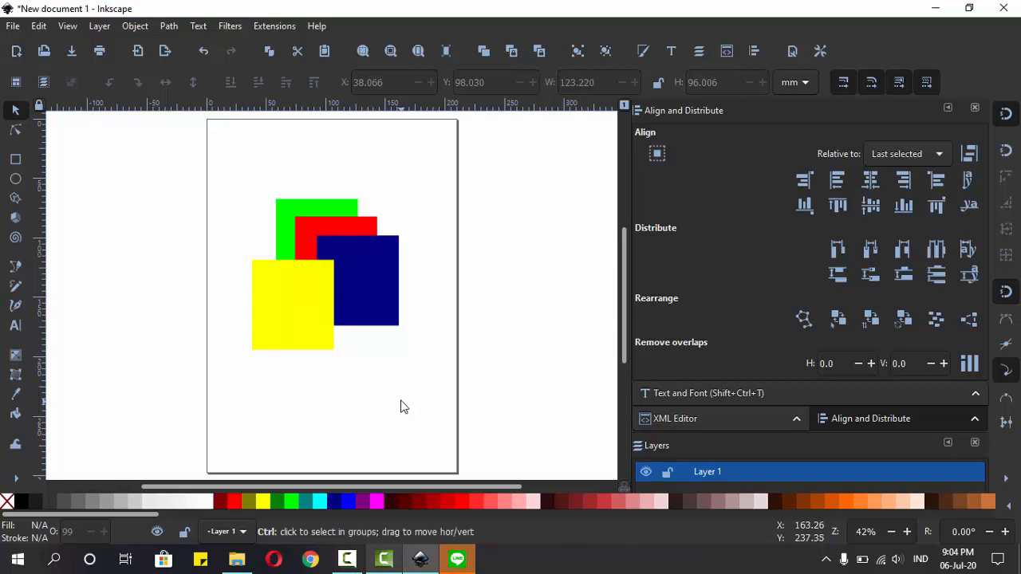
pyautogui.hotkey('ctrl', 'a')
pyautogui.moveTo(352, 278)
pyautogui.mouseDown()
pyautogui.moveTo(351, 306)
pyautogui.moveTo(340, 281)
pyautogui.moveTo(356, 280)
pyautogui.mouseUp()
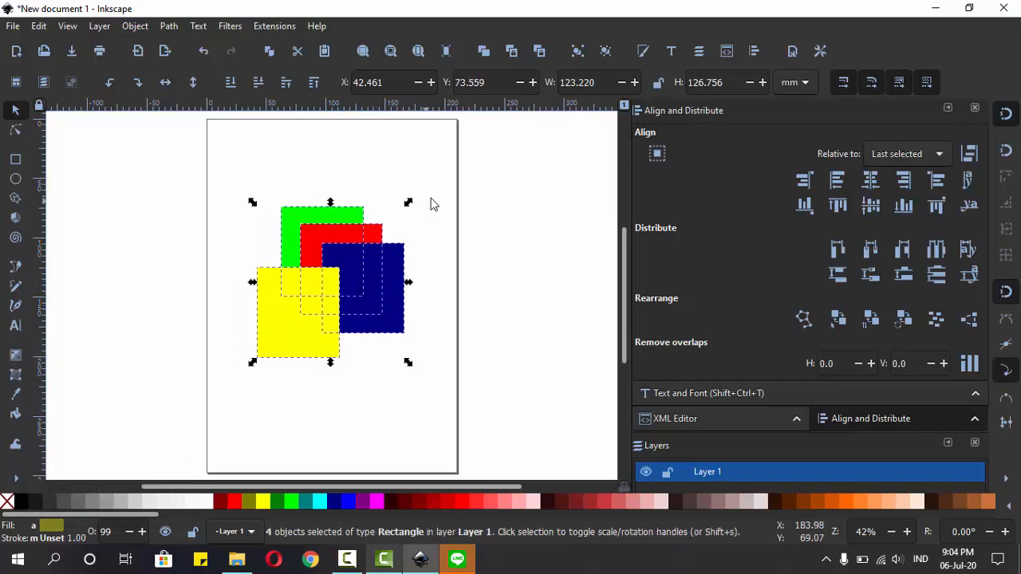
pyautogui.click(432, 204)
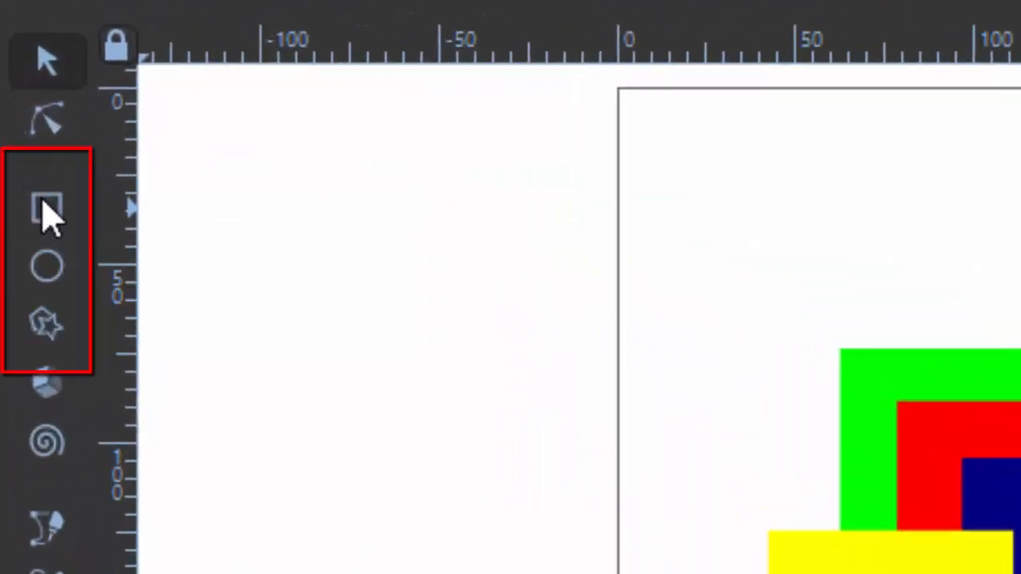
# Step: Draw a magenta rectangle about 55 × 57 mm in the page's upper-left corner
pyautogui.click(17, 164)
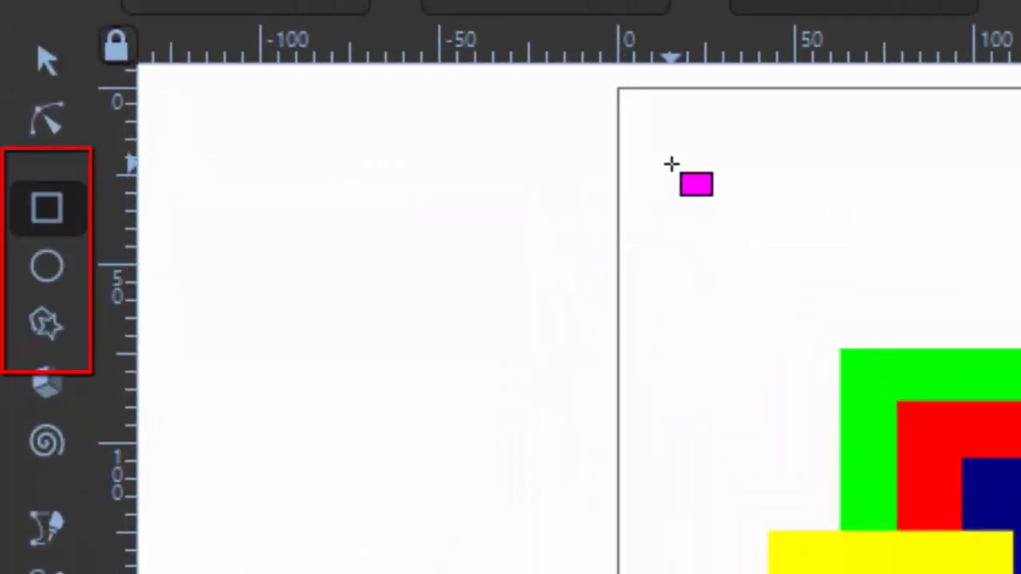
pyautogui.click(47, 208)
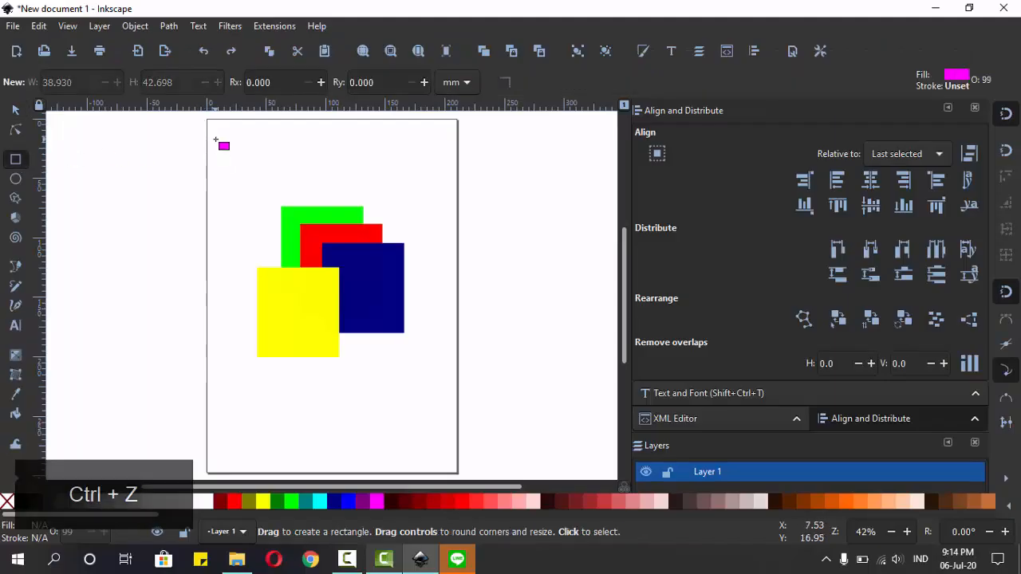
pyautogui.moveTo(216, 140); pyautogui.dragTo(273, 205)
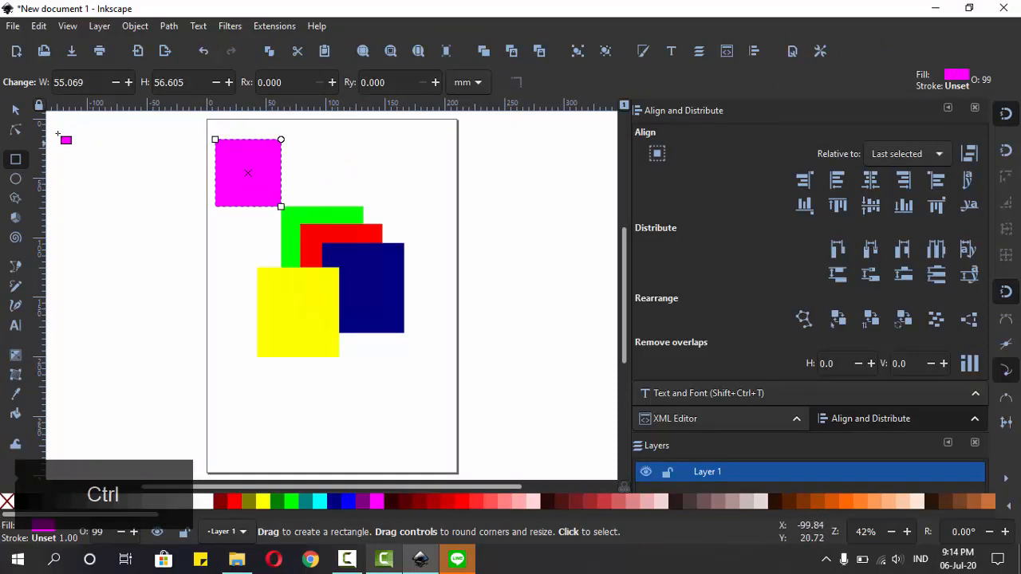
pyautogui.click(15, 110)
pyautogui.click(16, 159)
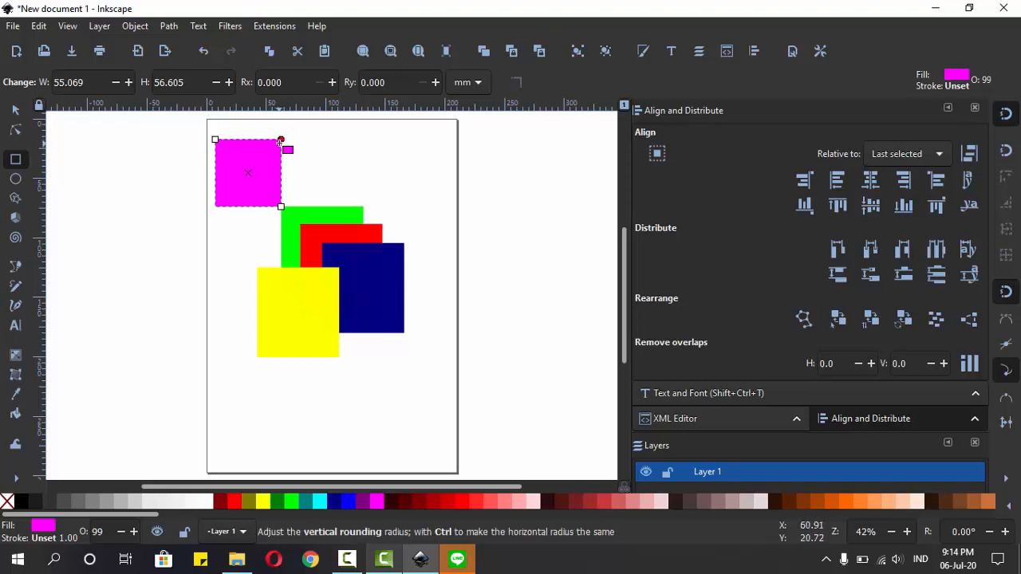
# Step: Round the magenta rectangle's corners to a radius of about 27.5 mm, make them sharp again, and enlarge it to about 56 × 60 mm
pyautogui.moveTo(281, 139); pyautogui.dragTo(281, 167)
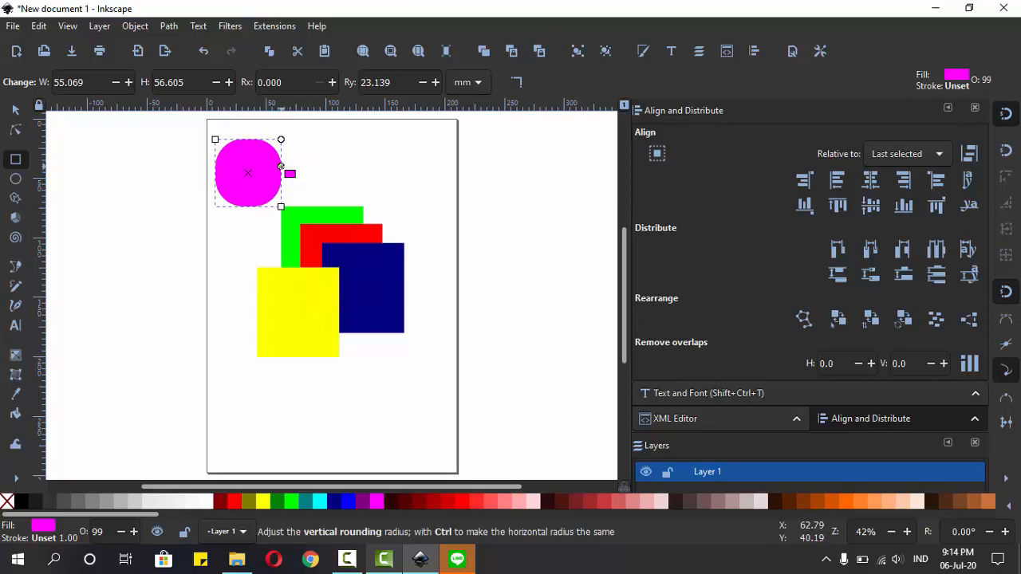
pyautogui.moveTo(281, 167)
pyautogui.mouseDown()
pyautogui.moveTo(283, 134)
pyautogui.moveTo(281, 173)
pyautogui.mouseUp()
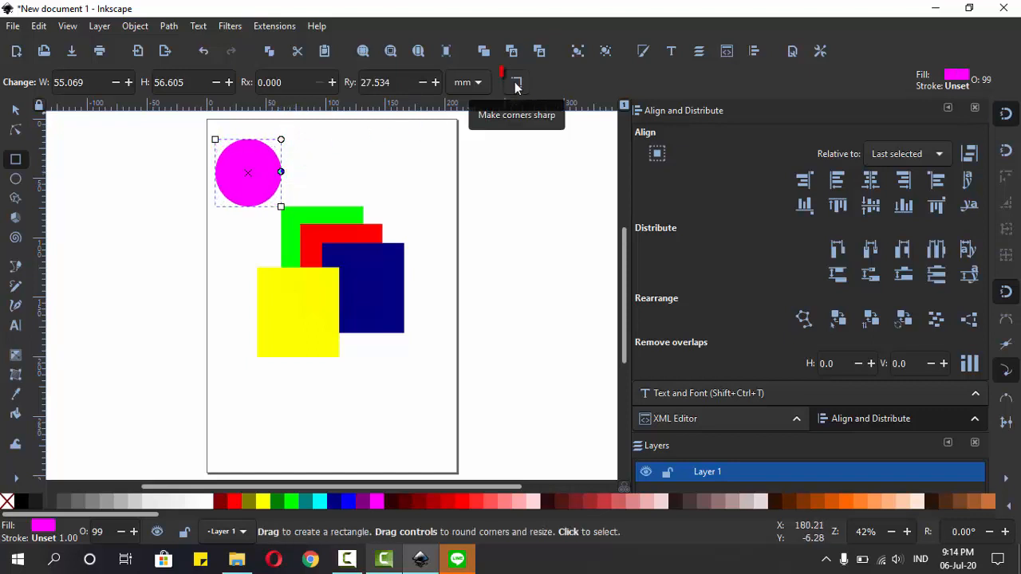
pyautogui.click(515, 85)
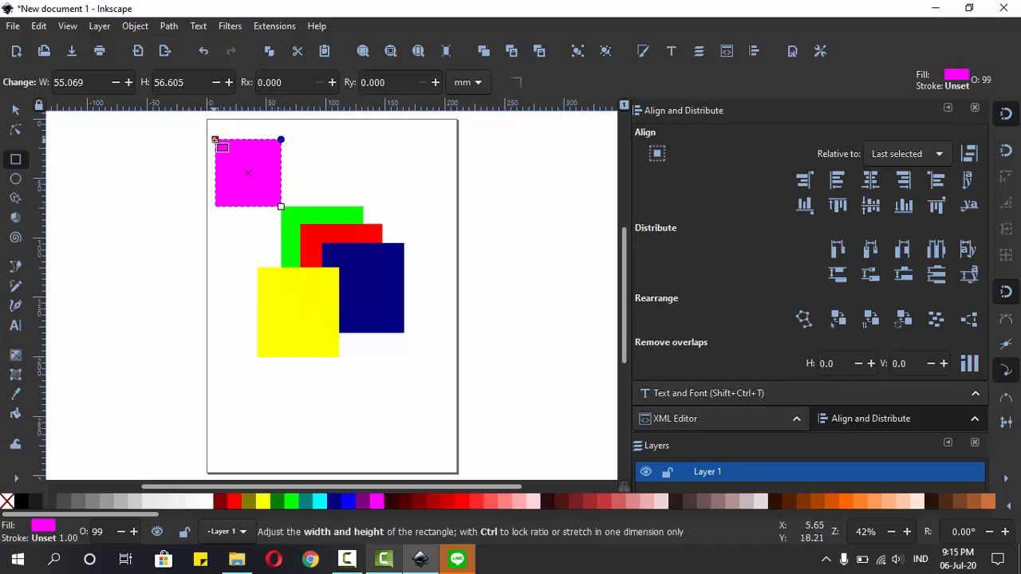
pyautogui.moveTo(213, 140)
pyautogui.mouseDown()
pyautogui.moveTo(168, 114)
pyautogui.moveTo(214, 136)
pyautogui.mouseUp()
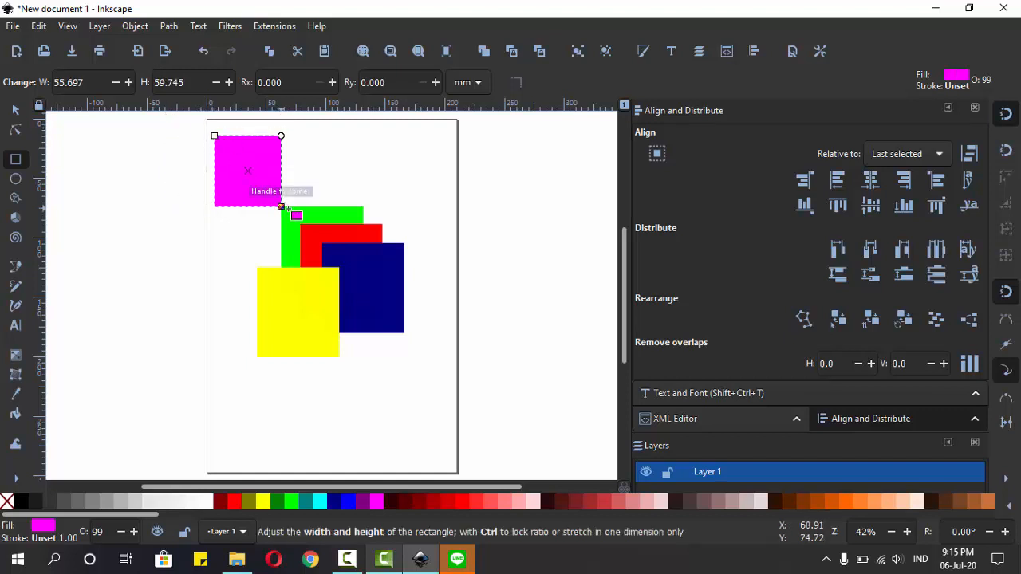
# Step: Draw a magenta circle with radii of about 32 × 33 mm overlapping the green, red and navy rectangles
pyautogui.click(15, 179)
pyautogui.hotkey('ctrl', 'z')
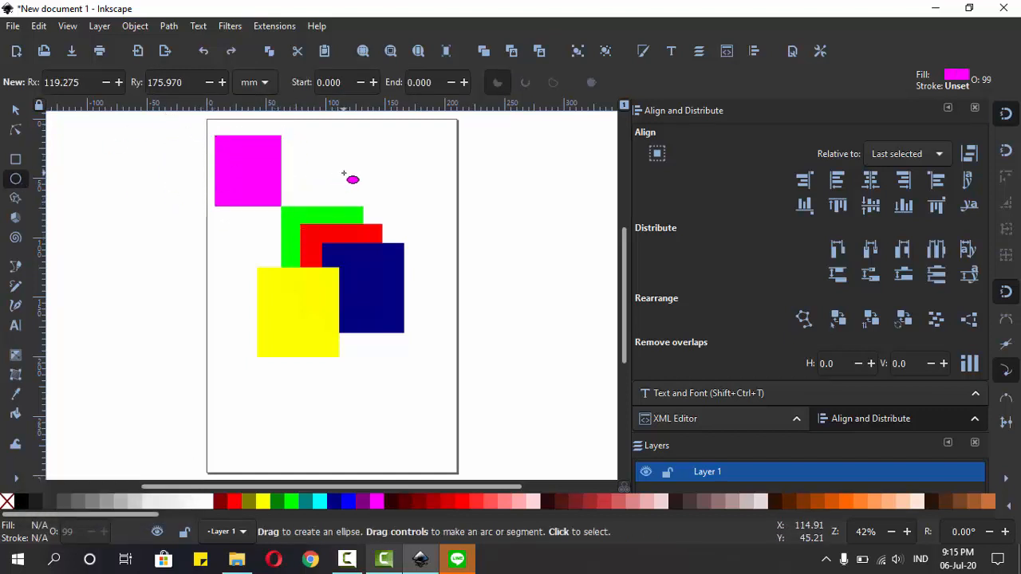
pyautogui.moveTo(344, 172); pyautogui.dragTo(420, 250)
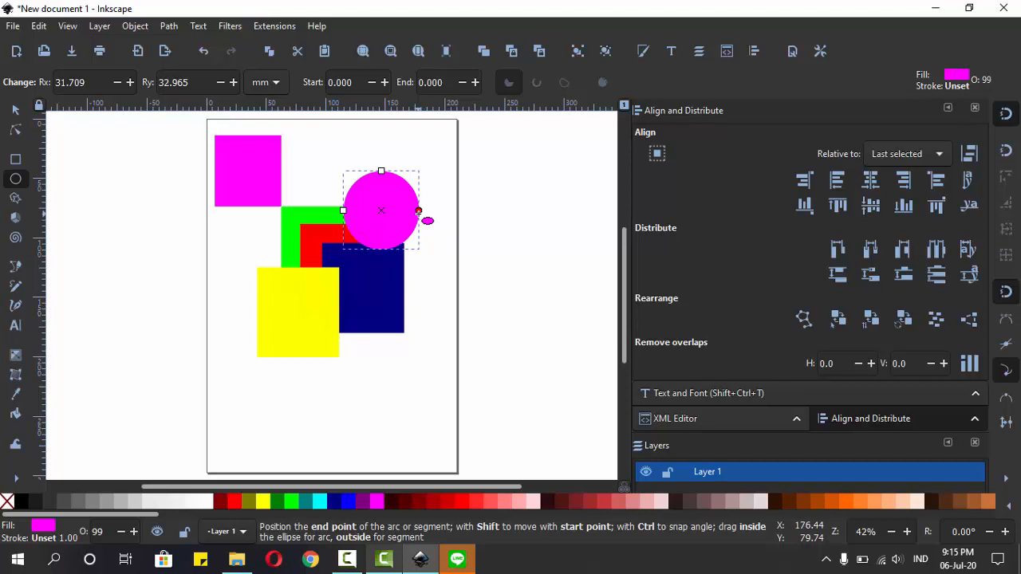
# Step: Open the magenta circle into a slice ending at about 240° and switch it to a chord
pyautogui.moveTo(419, 210); pyautogui.dragTo(363, 176)
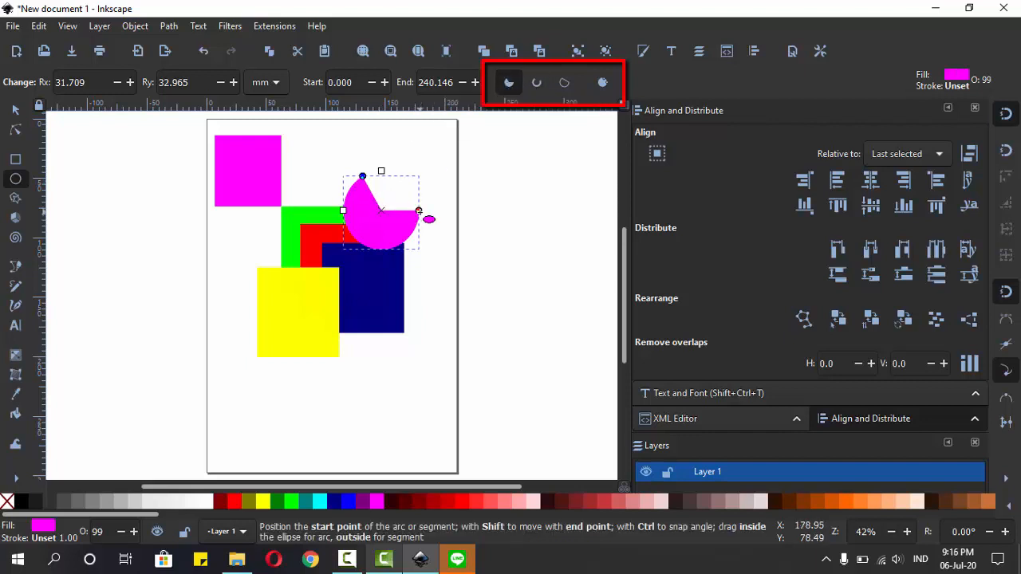
pyautogui.click(537, 82)
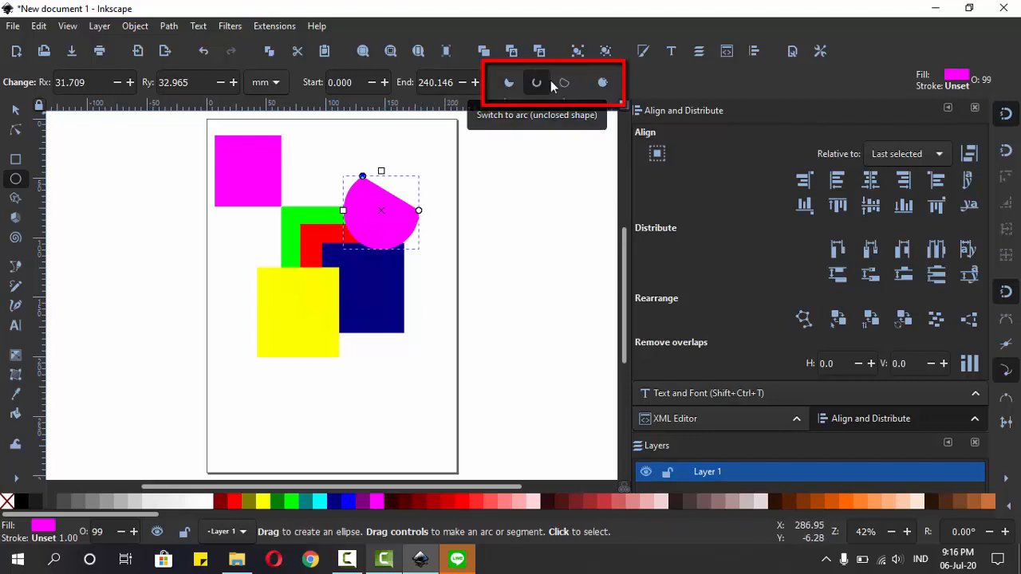
# Step: Switch the magenta chord to a slice ending at about 308° and restore it to a whole ellipse
pyautogui.click(509, 82)
pyautogui.moveTo(362, 176); pyautogui.dragTo(405, 179)
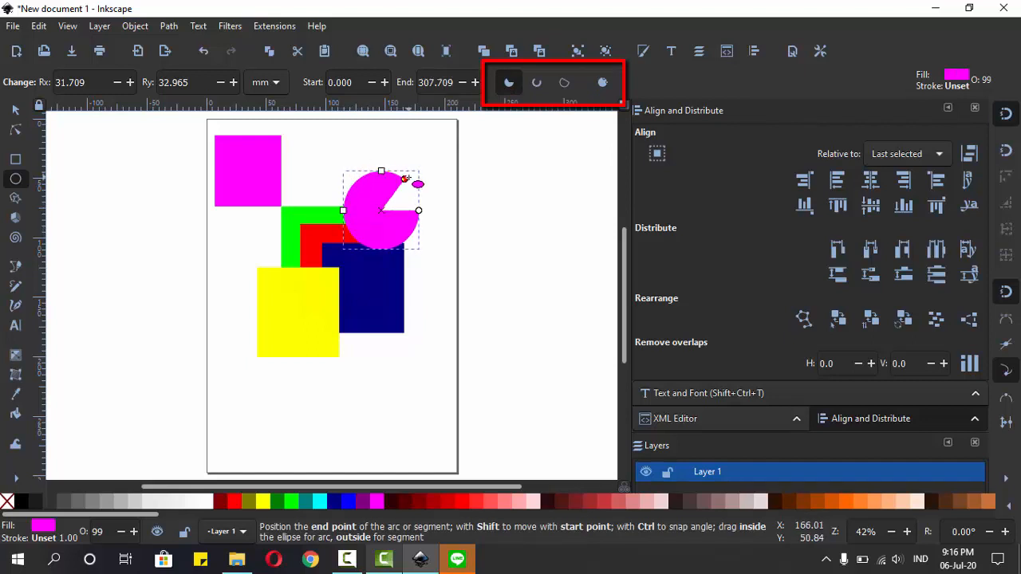
pyautogui.click(600, 83)
# Step: Draw a magenta star touching the navy rectangle's lower edge, try different corner counts and set it back to 5 corners
pyautogui.click(15, 199)
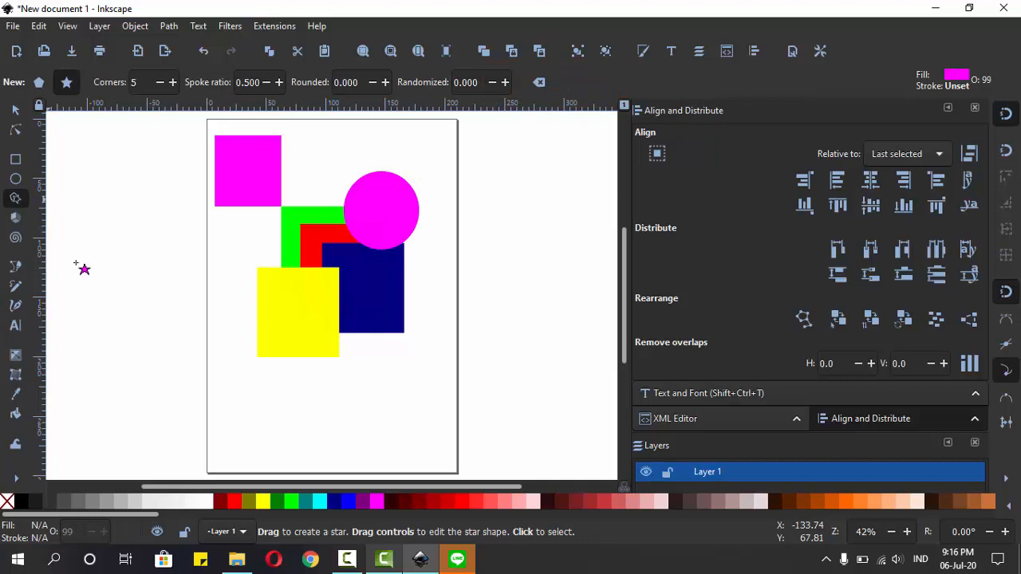
pyautogui.moveTo(363, 389); pyautogui.dragTo(393, 435)
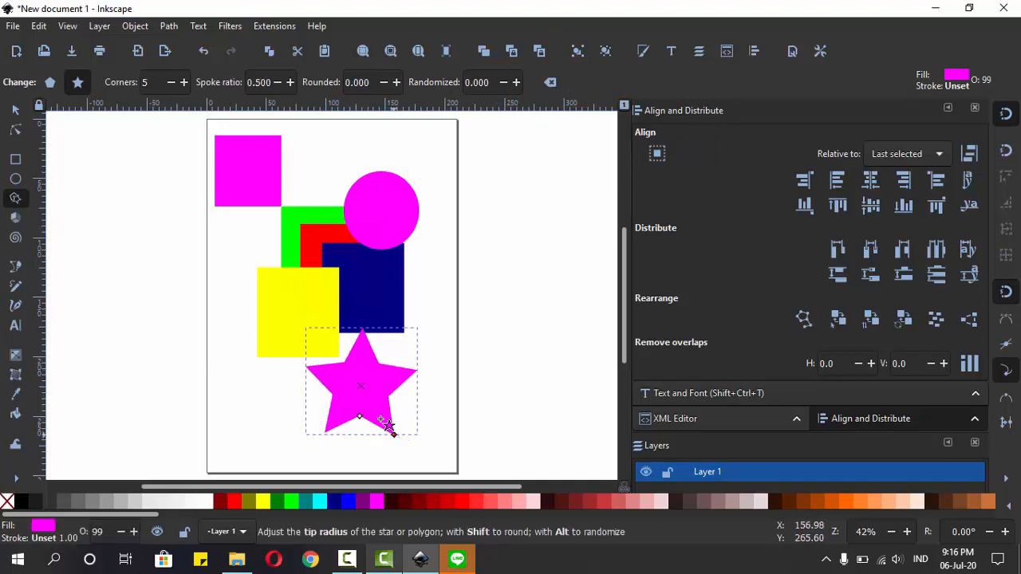
pyautogui.click(171, 84)
pyautogui.click(171, 85)
pyautogui.click(184, 85)
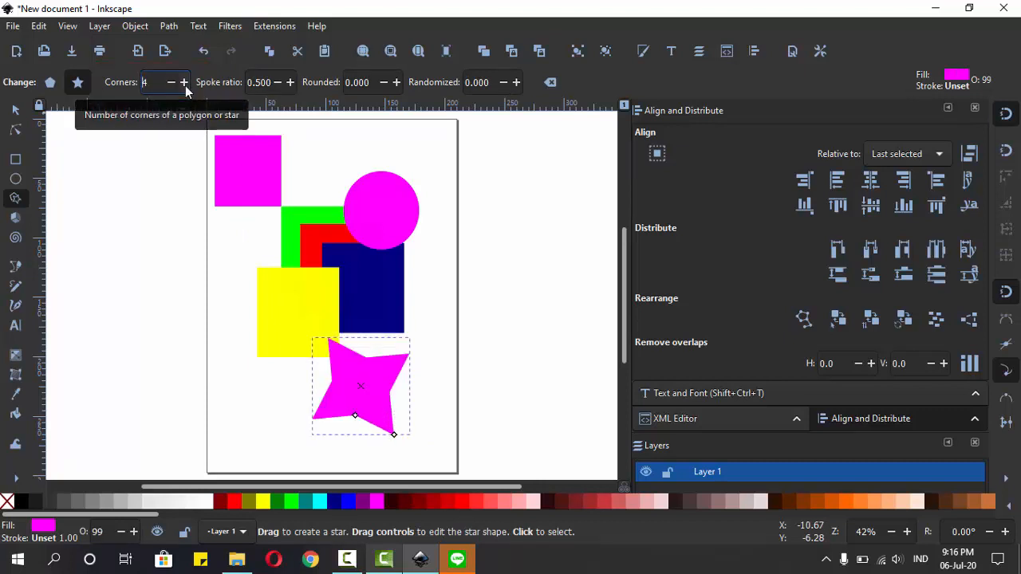
pyautogui.click(183, 82)
pyautogui.click(183, 82)
pyautogui.click(170, 82)
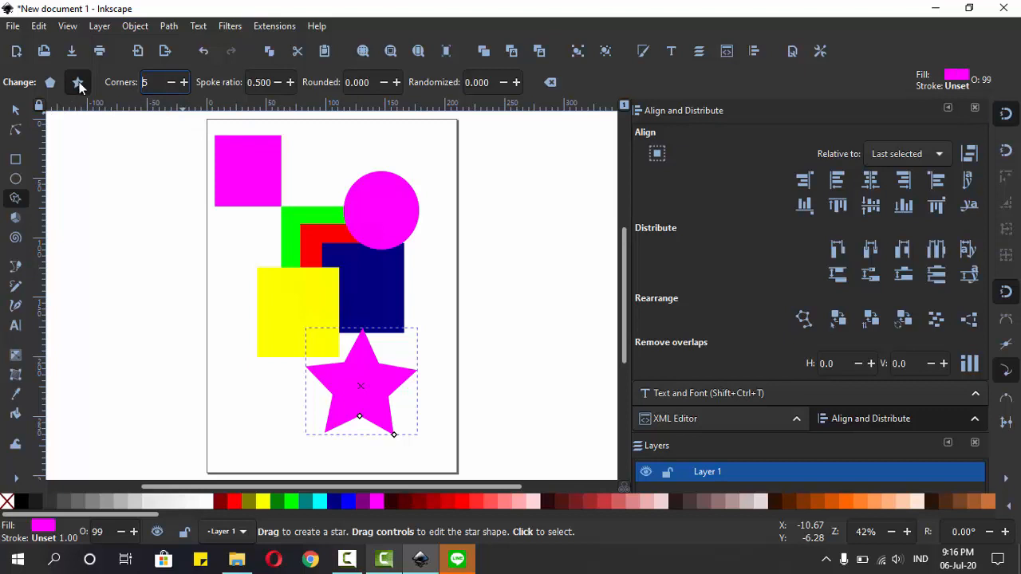
# Step: Switch the magenta shape between regular polygon and star, and reset its shape parameters to the defaults
pyautogui.click(50, 83)
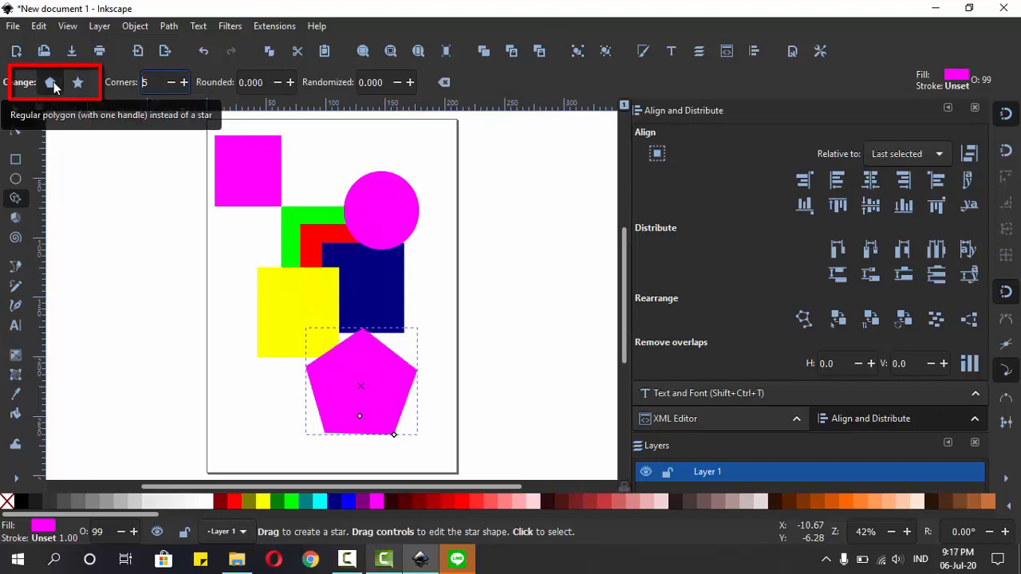
pyautogui.click(76, 83)
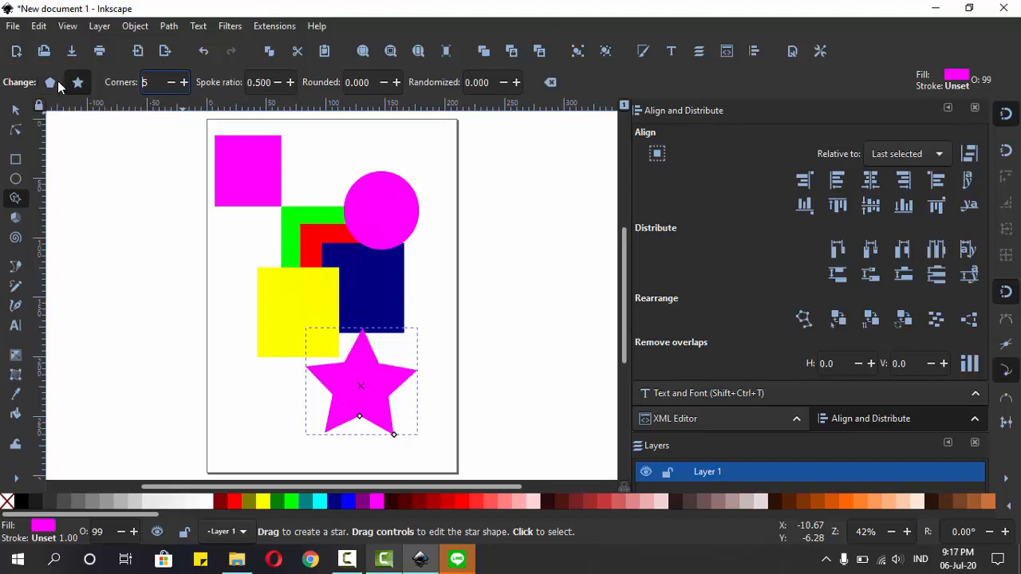
pyautogui.click(49, 83)
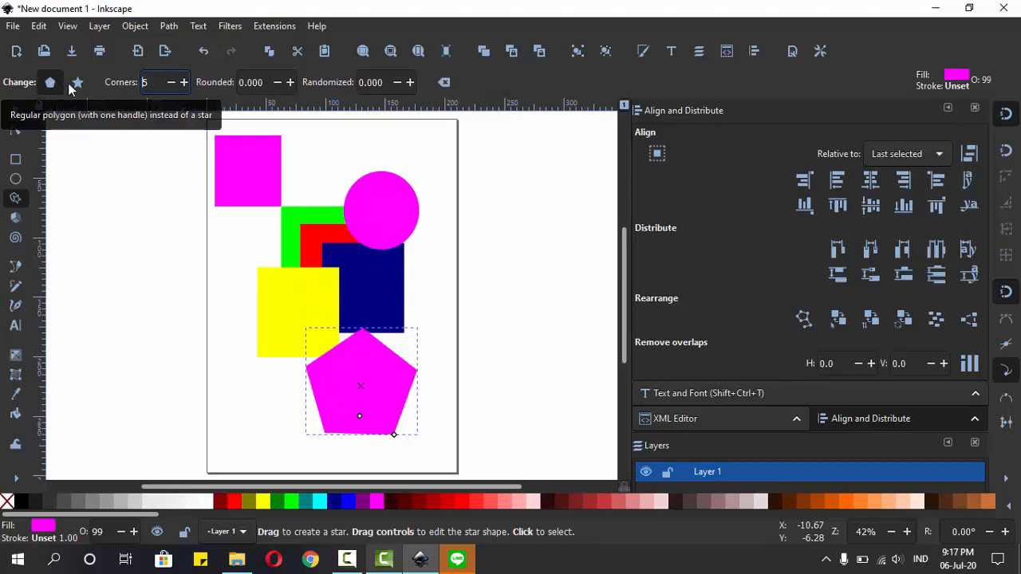
pyautogui.click(445, 83)
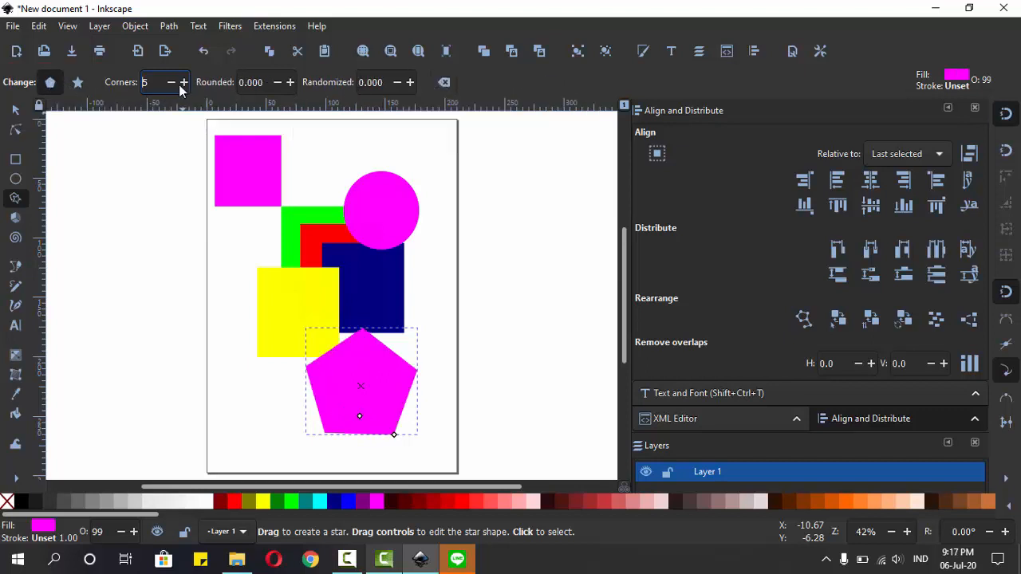
pyautogui.click(444, 83)
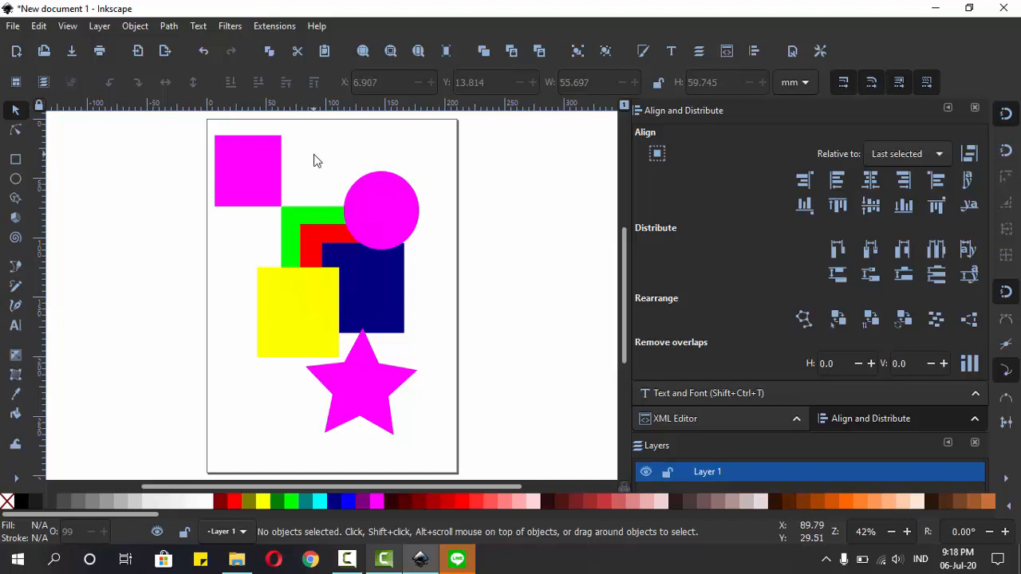
# Step: Enlarge the magenta rectangle to about 72 × 76 mm
pyautogui.click(261, 176)
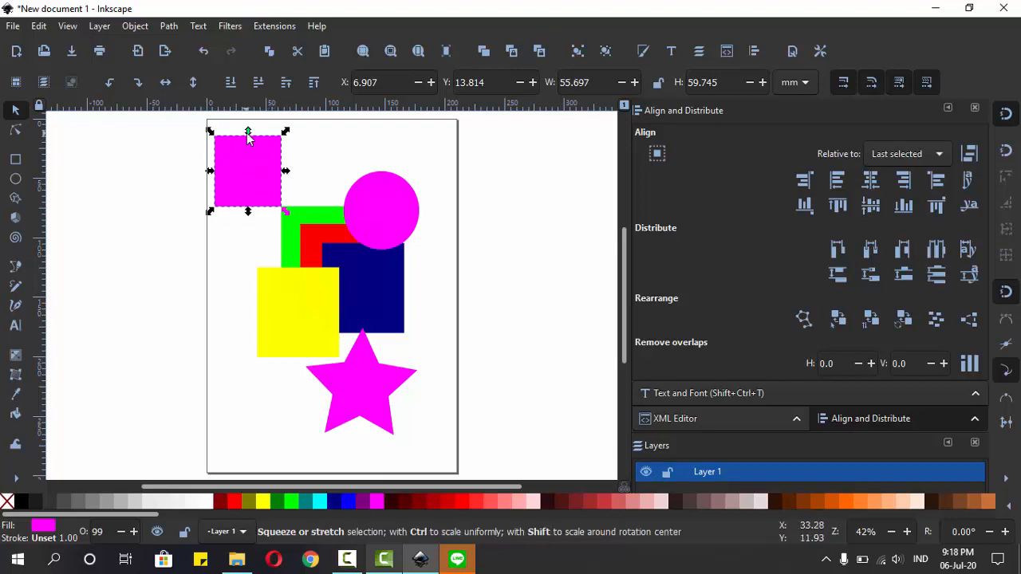
pyautogui.moveTo(286, 132)
pyautogui.mouseDown()
pyautogui.moveTo(309, 128)
pyautogui.moveTo(279, 149)
pyautogui.moveTo(297, 126)
pyautogui.moveTo(311, 151)
pyautogui.moveTo(274, 148)
pyautogui.moveTo(280, 135)
pyautogui.mouseUp()
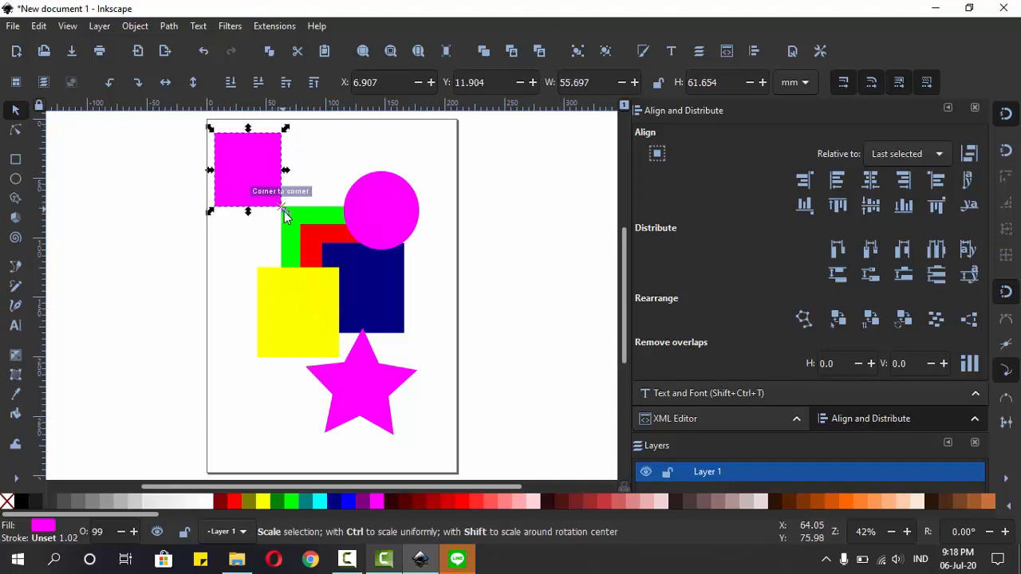
pyautogui.moveTo(284, 211); pyautogui.dragTo(300, 224)
# Step: Try narrowing the magenta rectangle to about 64 mm and stretching its left side outward, and undo both changes
pyautogui.moveTo(308, 179)
pyautogui.mouseDown()
pyautogui.moveTo(333, 160)
pyautogui.moveTo(281, 169)
pyautogui.moveTo(291, 178)
pyautogui.mouseUp()
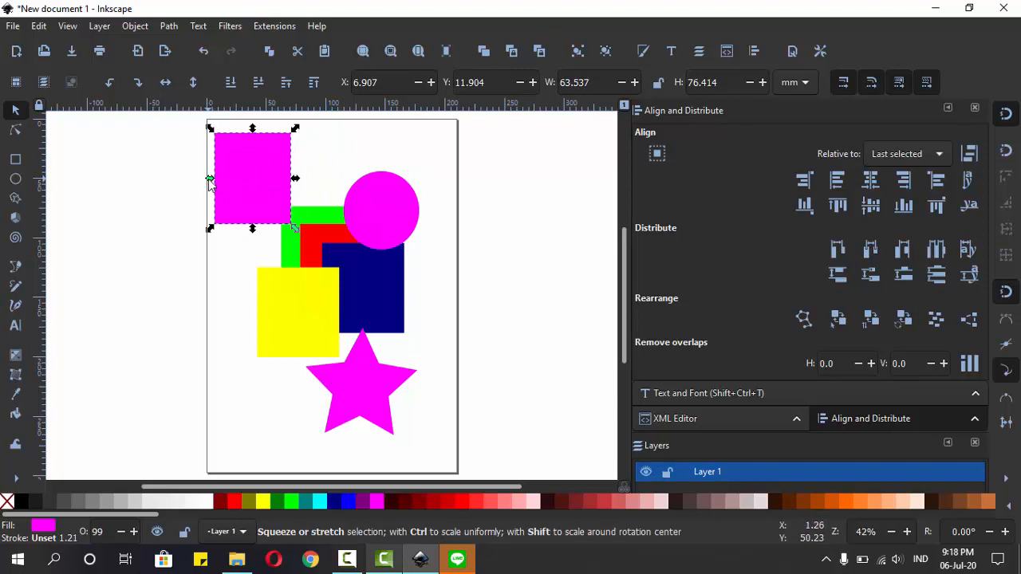
pyautogui.moveTo(209, 179); pyautogui.dragTo(191, 177)
pyautogui.hotkey('ctrl', 'z')
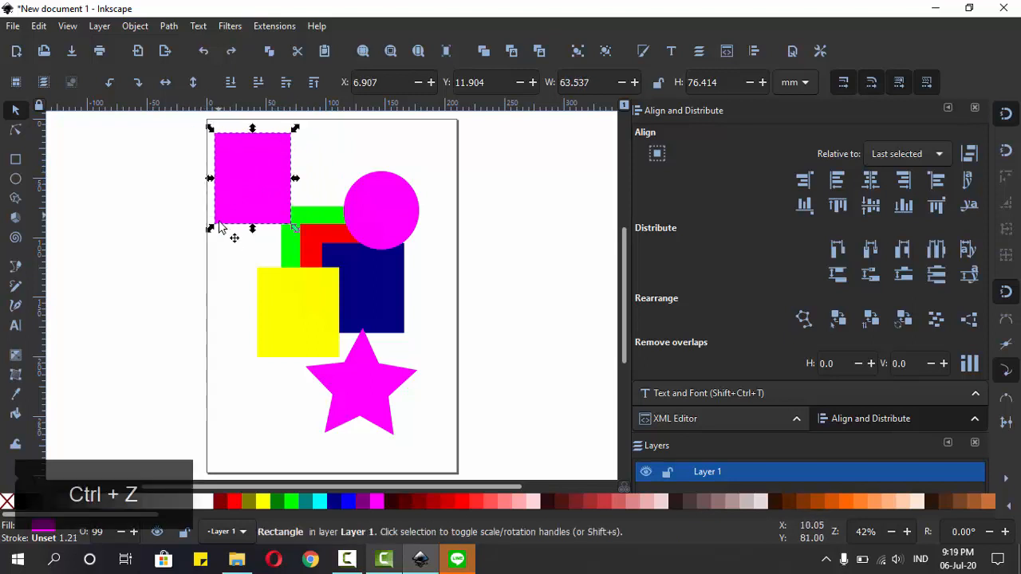
pyautogui.hotkey('ctrl', 'z')
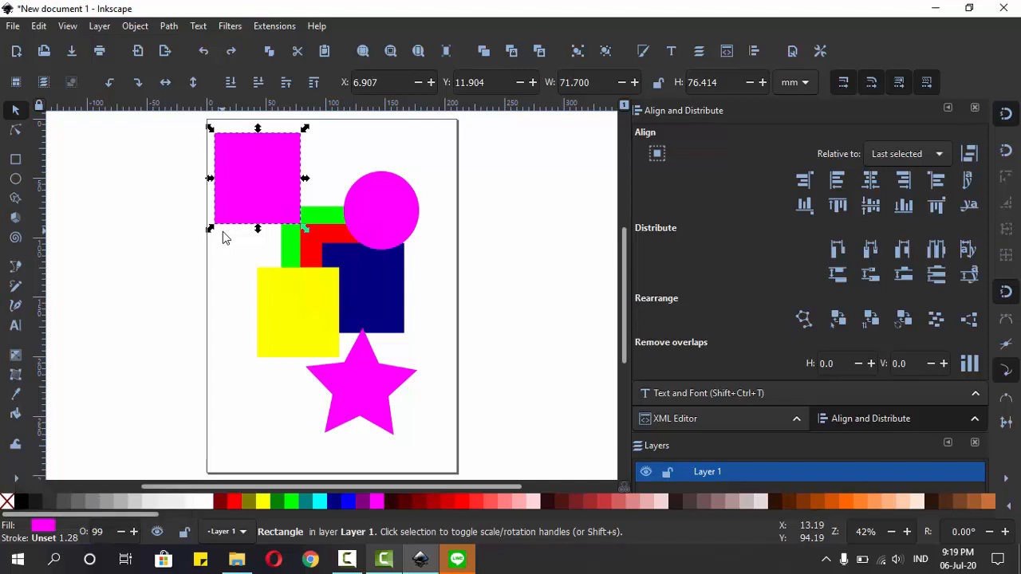
# Step: Try scaling the magenta rectangle from a corner and around its centre to about 132 × 122 mm, and undo the scaling
pyautogui.scroll(2, 262, 203)
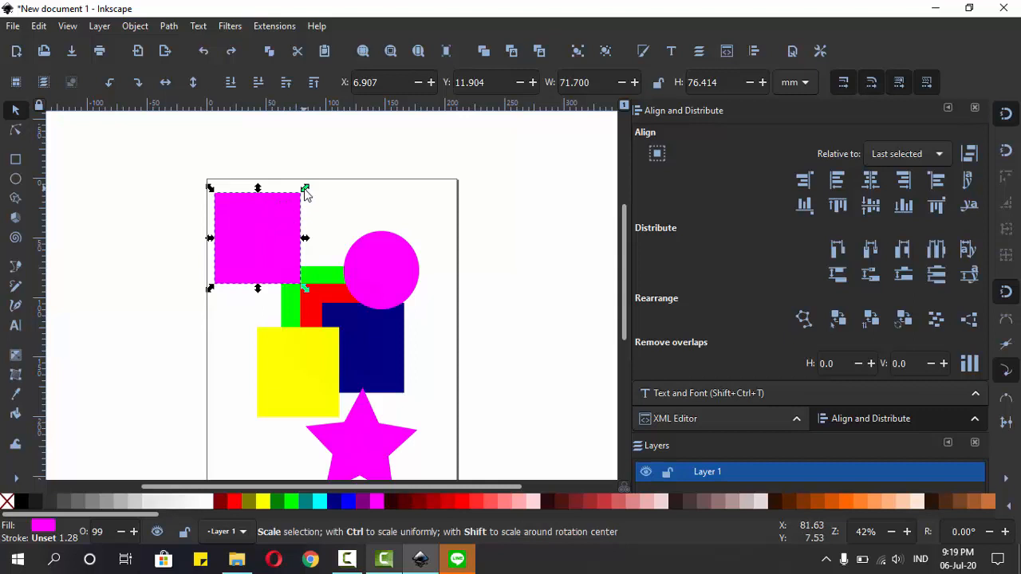
pyautogui.moveTo(306, 191); pyautogui.dragTo(458, 190)
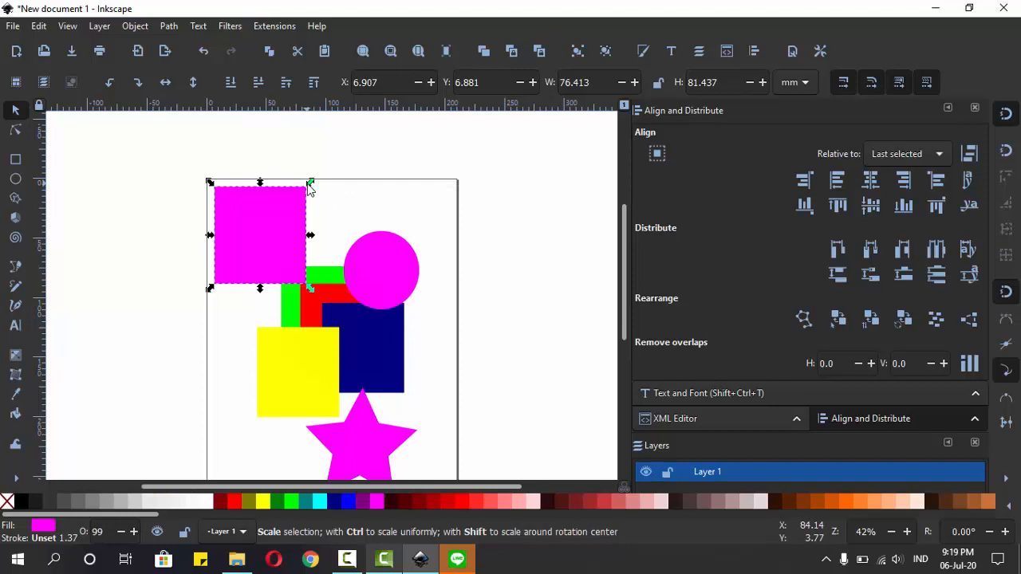
pyautogui.press('shift')
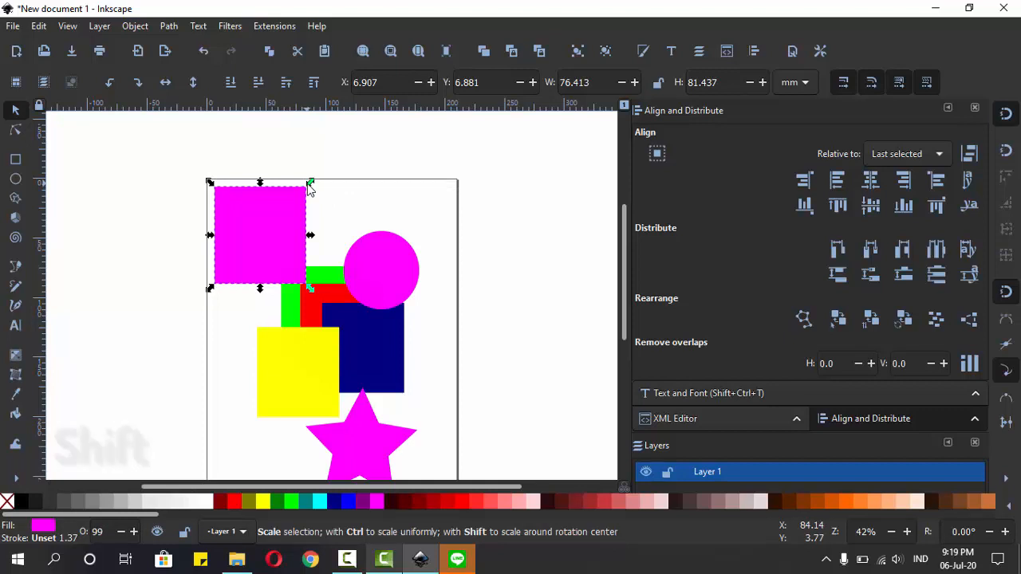
pyautogui.moveTo(310, 185); pyautogui.dragTo(323, 163)
pyautogui.moveTo(261, 164)
pyautogui.mouseDown()
pyautogui.moveTo(261, 151)
pyautogui.moveTo(261, 170)
pyautogui.mouseUp()
pyautogui.moveTo(194, 166)
pyautogui.mouseDown()
pyautogui.moveTo(178, 152)
pyautogui.moveTo(214, 188)
pyautogui.moveTo(171, 167)
pyautogui.moveTo(182, 163)
pyautogui.mouseUp()
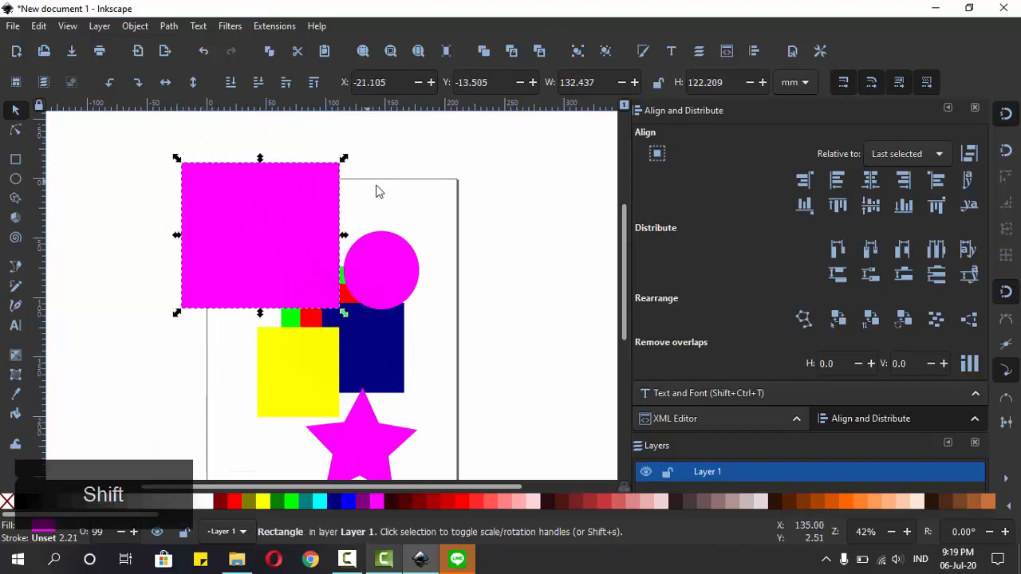
pyautogui.hotkey('ctrl', 'z')
pyautogui.hotkey('ctrl', 'z')
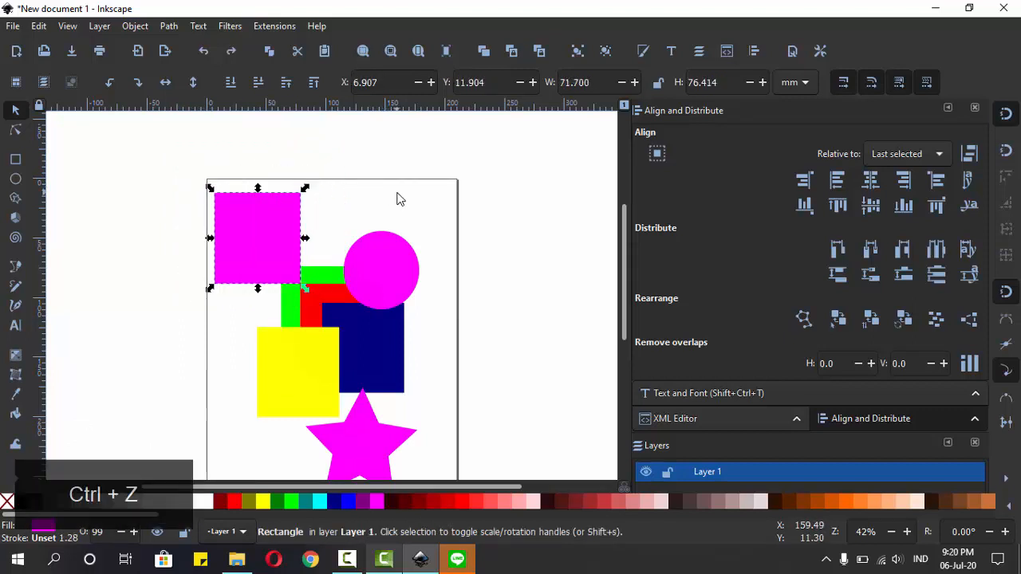
# Step: Try rotating the magenta rectangle freely around its centre, and undo the rotation
pyautogui.click(268, 231)
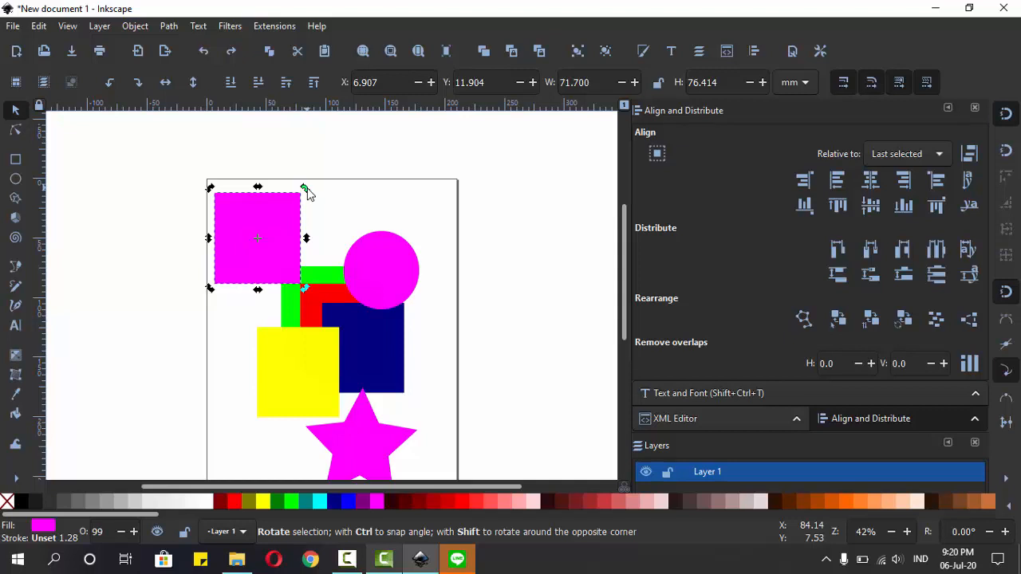
pyautogui.moveTo(314, 202); pyautogui.dragTo(240, 197)
pyautogui.hotkey('ctrl', 'z')
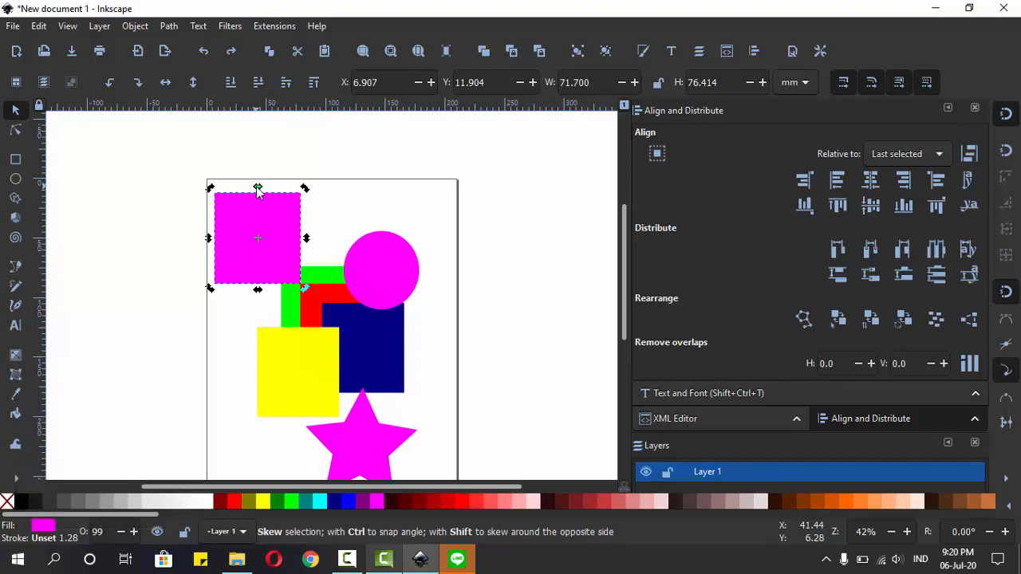
# Step: Try skewing the magenta rectangle horizontally and vertically, and undo both skews
pyautogui.moveTo(258, 189); pyautogui.dragTo(279, 199)
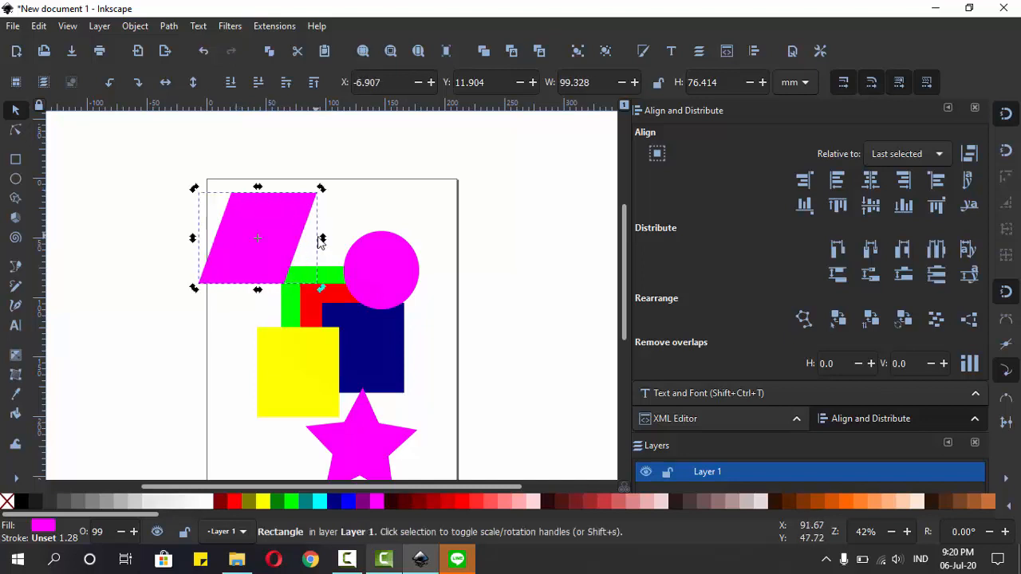
pyautogui.moveTo(320, 240); pyautogui.dragTo(304, 283)
pyautogui.hotkey('ctrl', 'z')
pyautogui.hotkey('ctrl', 'z')
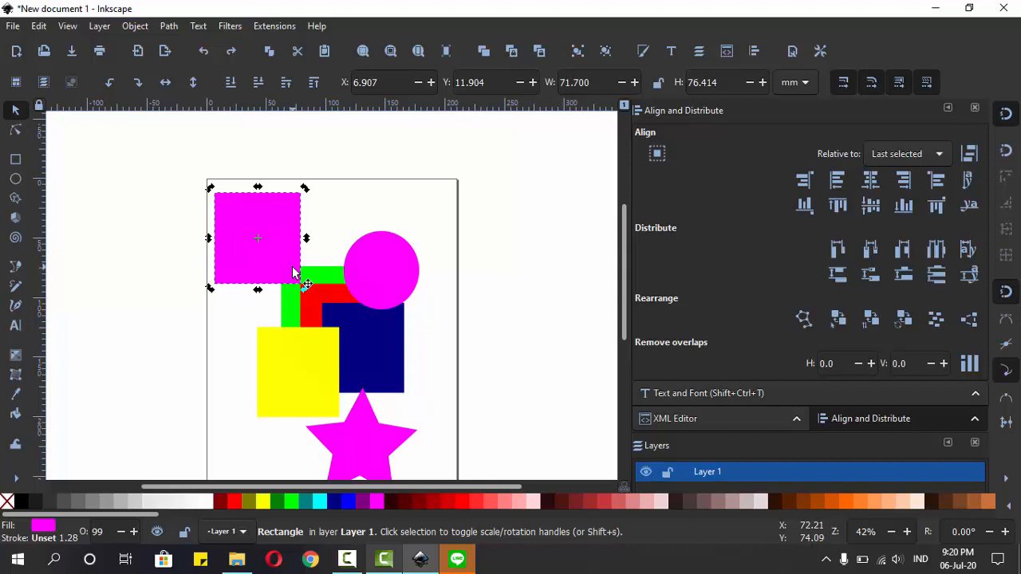
# Step: Try rotating the magenta rectangle with snapped angles and around its opposite corner, and undo the rotation
pyautogui.press('ctrl')
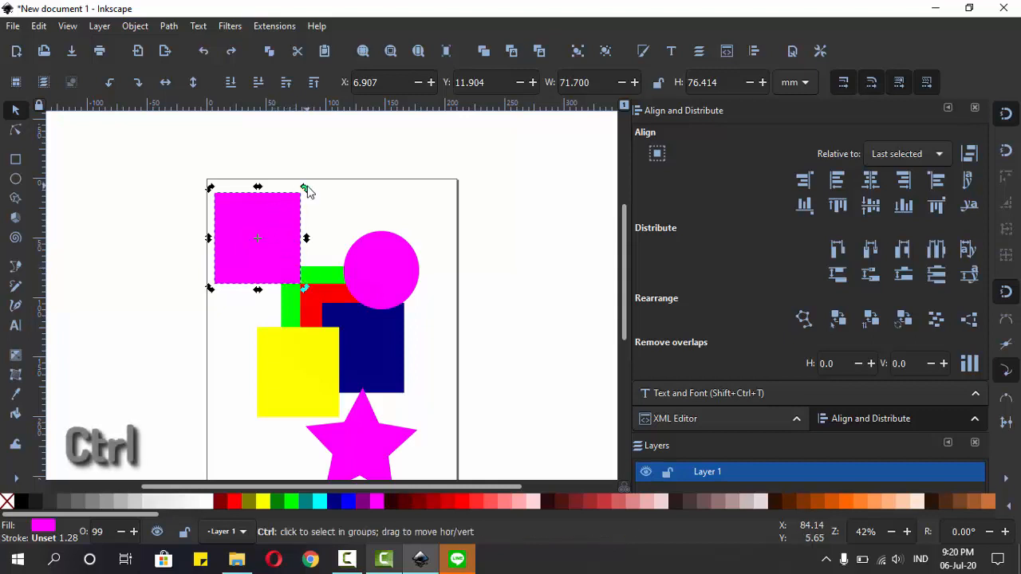
pyautogui.moveTo(310, 192)
pyautogui.mouseDown()
pyautogui.moveTo(351, 259)
pyautogui.moveTo(317, 184)
pyautogui.mouseUp()
pyautogui.press('ctrl')
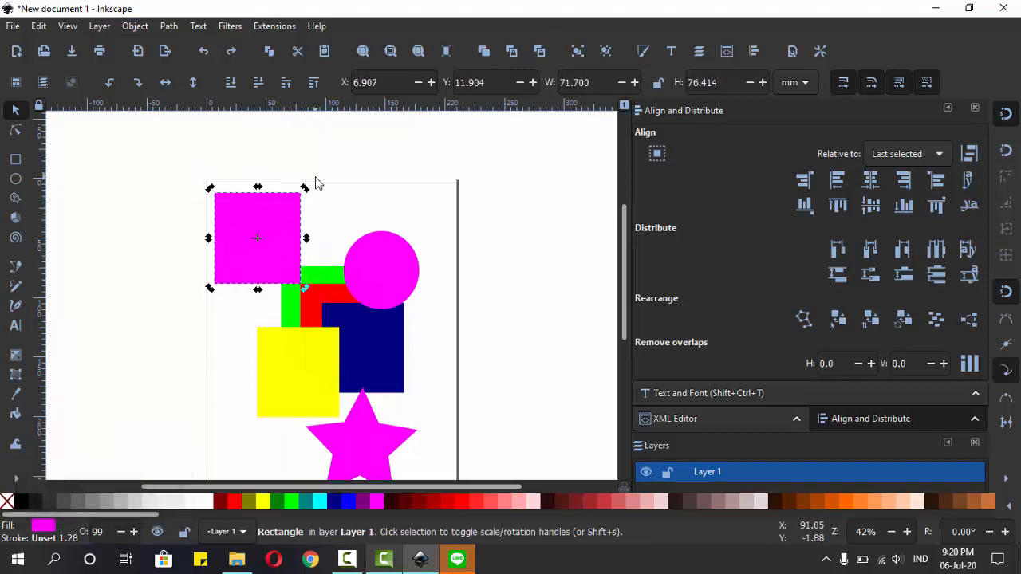
pyautogui.press('shift')
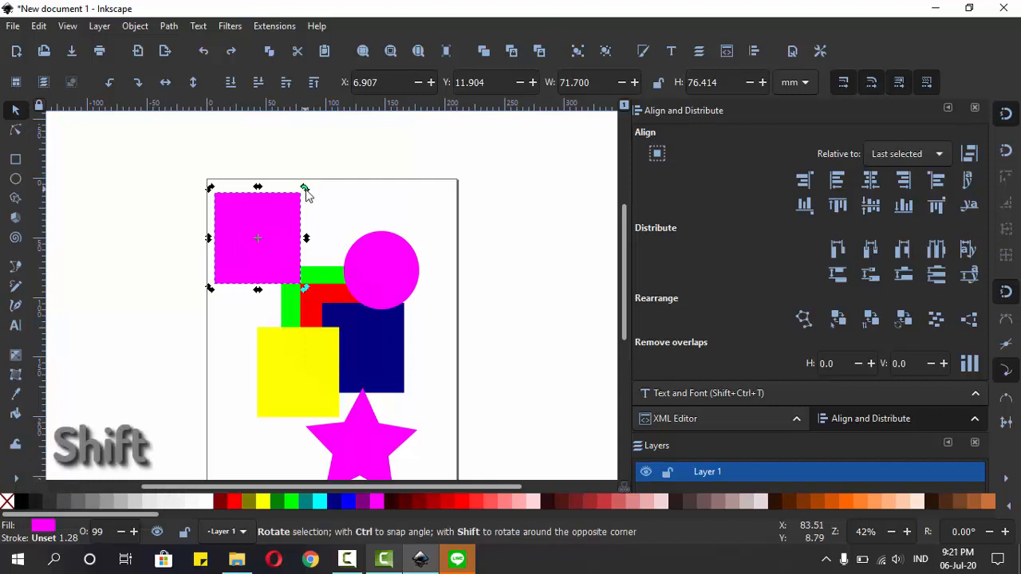
pyautogui.moveTo(305, 190)
pyautogui.mouseDown()
pyautogui.moveTo(341, 314)
pyautogui.moveTo(323, 200)
pyautogui.moveTo(305, 190)
pyautogui.mouseUp()
pyautogui.moveTo(209, 192)
pyautogui.mouseDown()
pyautogui.moveTo(183, 232)
pyautogui.moveTo(214, 189)
pyautogui.mouseUp()
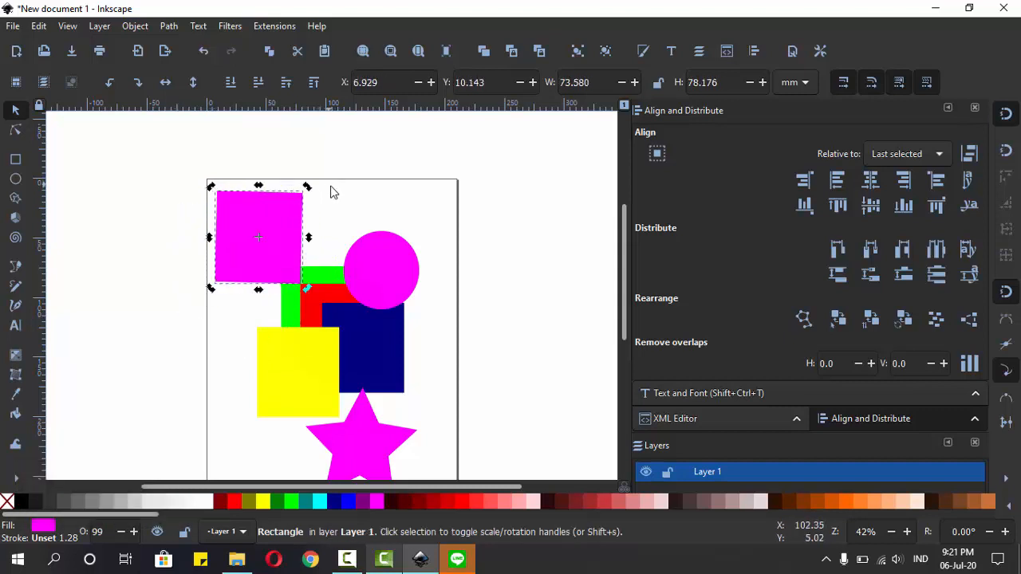
pyautogui.hotkey('ctrl', 'z')
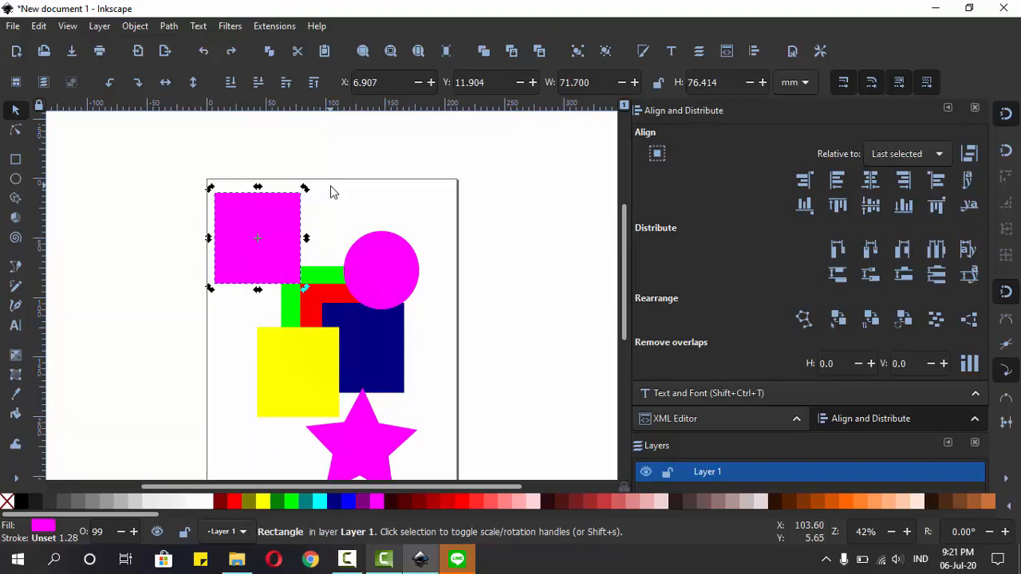
# Step: Rotate the magenta rectangle 45° in three equal increments and rotate it back upright
pyautogui.press(']')
pyautogui.press(']')
pyautogui.press(']')
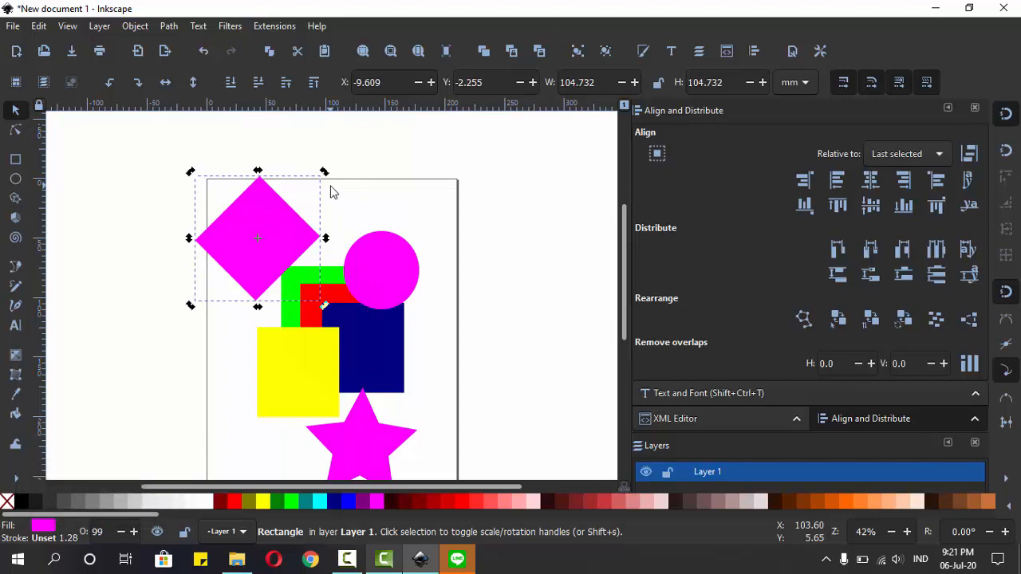
pyautogui.press('[')
pyautogui.press('[')
pyautogui.press('[')
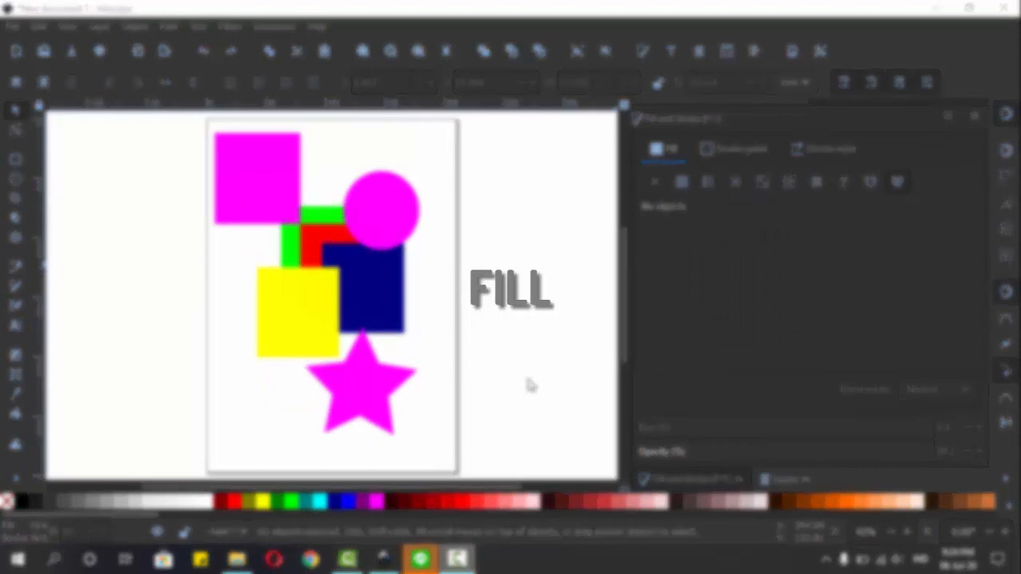
# Step: Try dark red #AA0000 and two other palette colours as the magenta rectangle's fill, and undo the colour changes
pyautogui.click(272, 185)
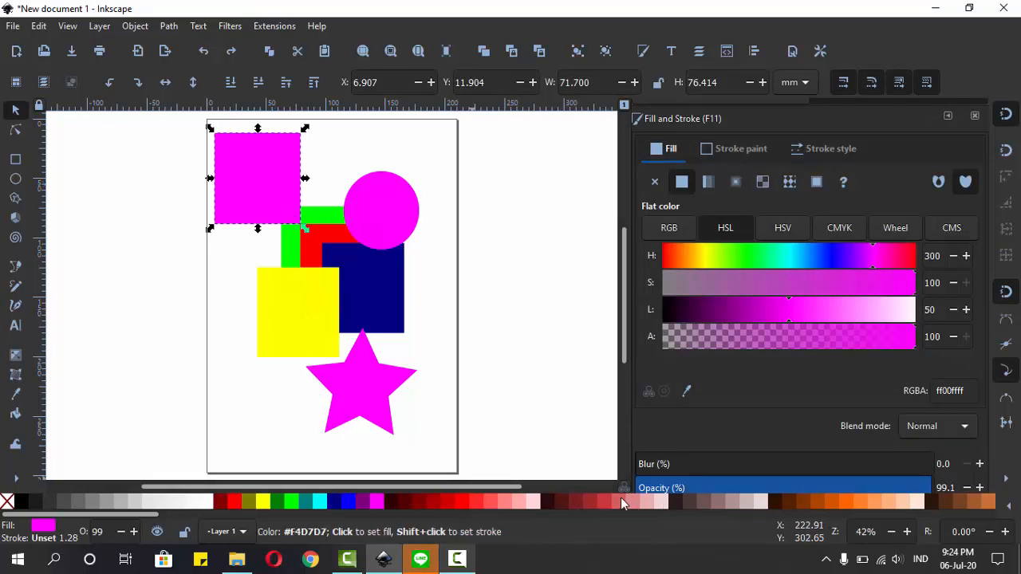
pyautogui.click(439, 502)
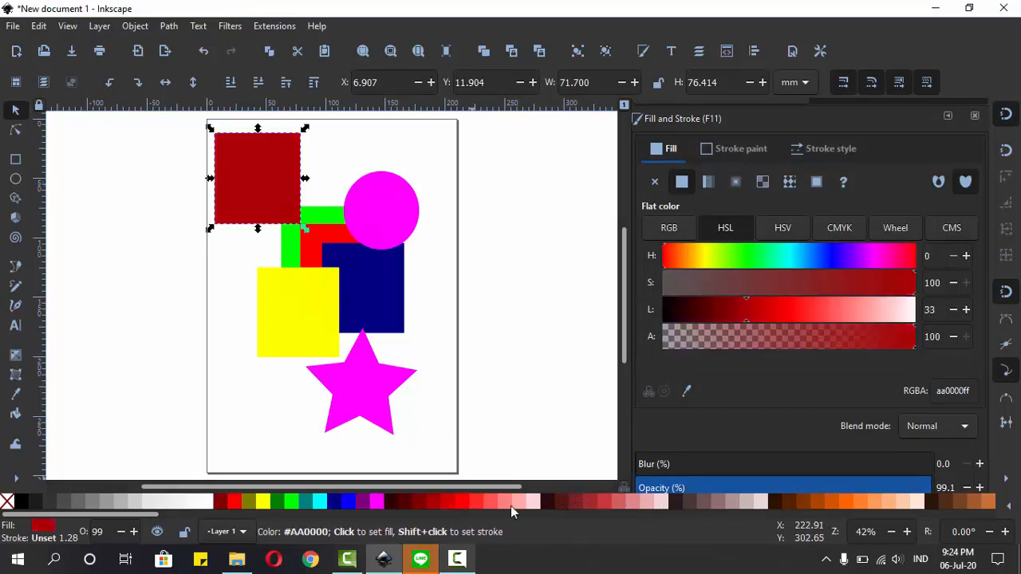
pyautogui.click(562, 503)
pyautogui.click(609, 501)
pyautogui.hotkey('ctrl', 'z')
pyautogui.hotkey('ctrl', 'z')
pyautogui.hotkey('ctrl', 'z')
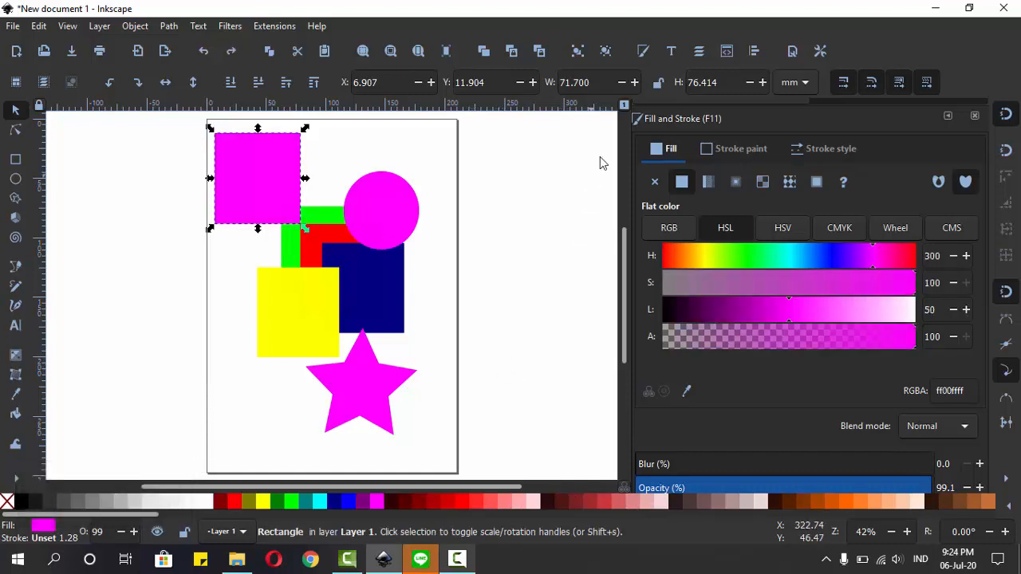
# Step: Try a cyan fill with hue 177 on the magenta rectangle, undo the colour change and deselect the rectangle
pyautogui.click(643, 52)
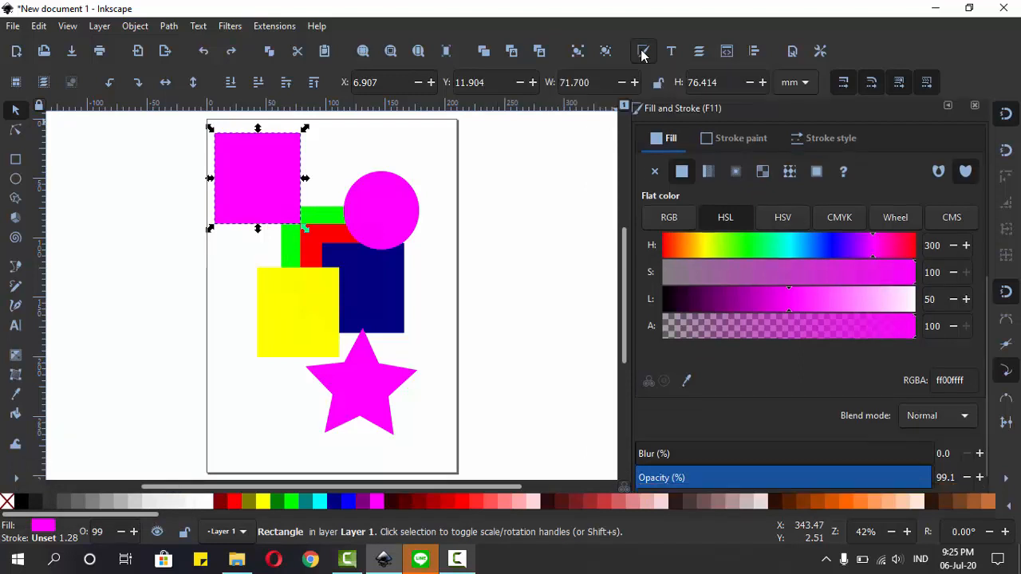
pyautogui.click(788, 246)
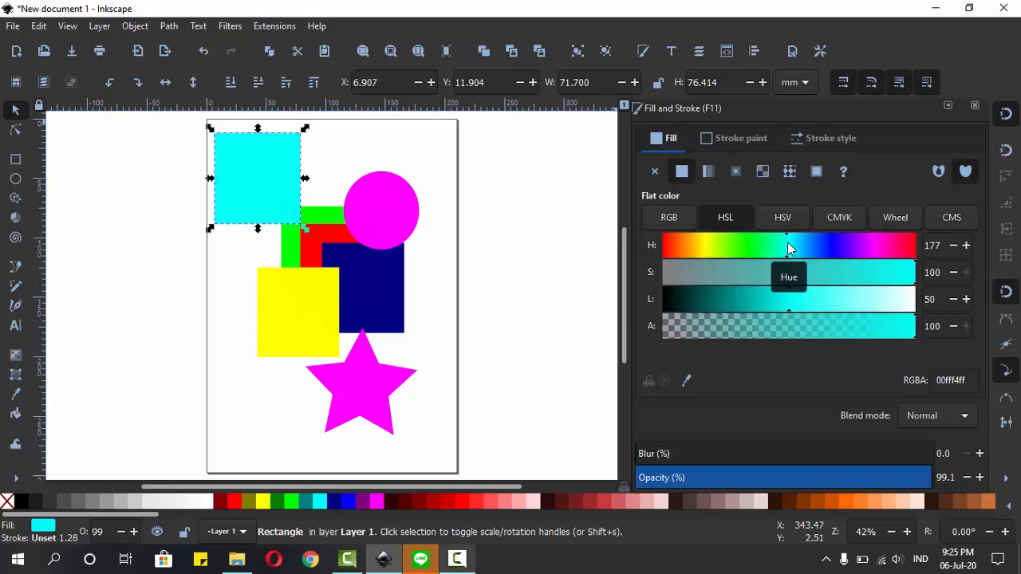
pyautogui.hotkey('ctrl', 'z')
pyautogui.click(562, 231)
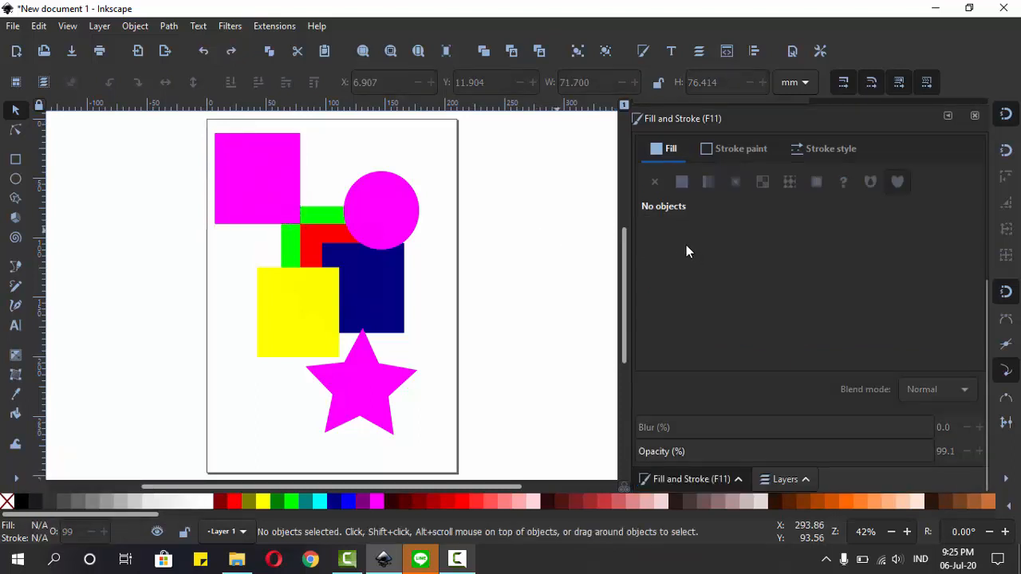
# Step: Delete the magenta star, rectangle and circle, keeping the four overlapping rectangles
pyautogui.click(362, 218)
pyautogui.press('capslock')
pyautogui.click(376, 383)
pyautogui.keyDown('shift'); pyautogui.click(273, 192); pyautogui.keyUp('shift')
pyautogui.keyDown('shift'); pyautogui.click(381, 220); pyautogui.keyUp('shift')
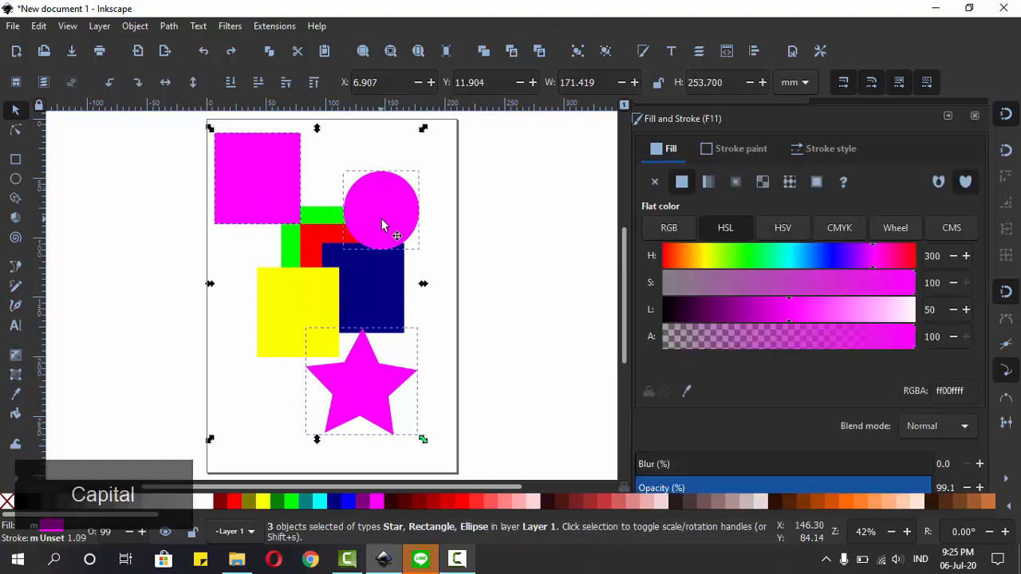
pyautogui.press('Delete')
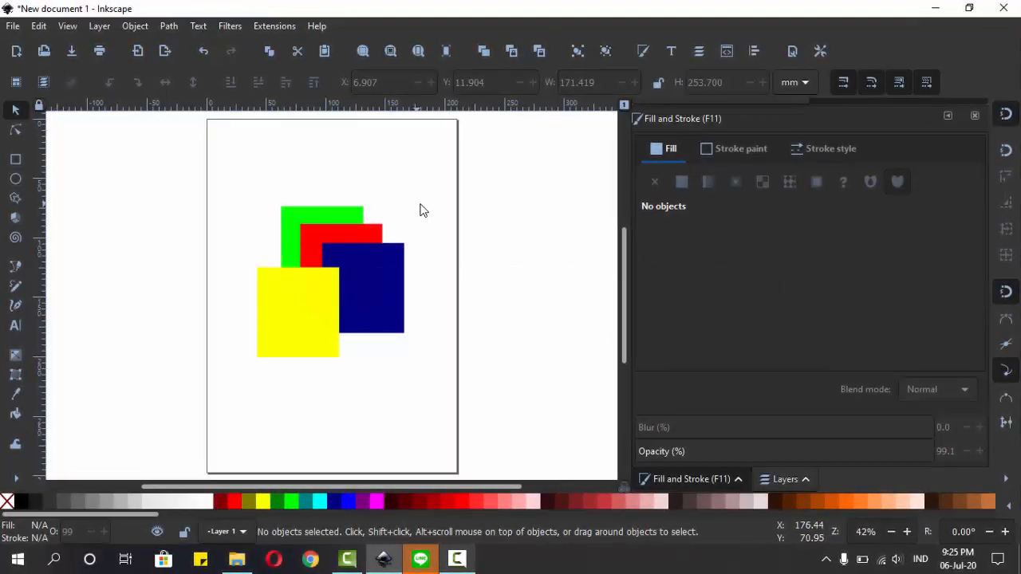
# Step: Examine the stacking order by selecting all four overlapping rectangles together, then the yellow, navy and red ones individually
pyautogui.moveTo(429, 168)
pyautogui.mouseDown()
pyautogui.moveTo(423, 269)
pyautogui.moveTo(270, 383)
pyautogui.moveTo(225, 394)
pyautogui.moveTo(252, 377)
pyautogui.mouseUp()
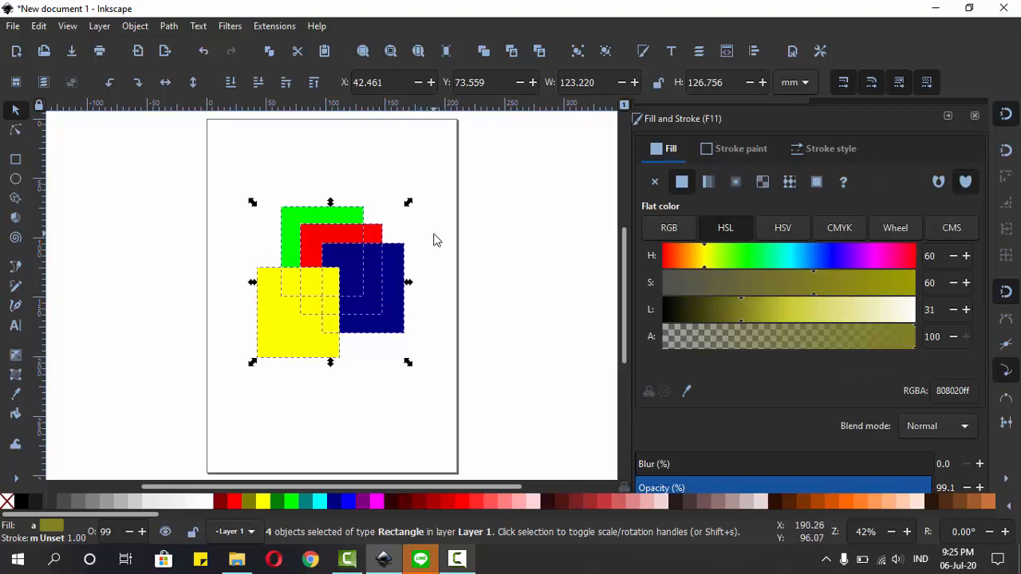
pyautogui.click(433, 237)
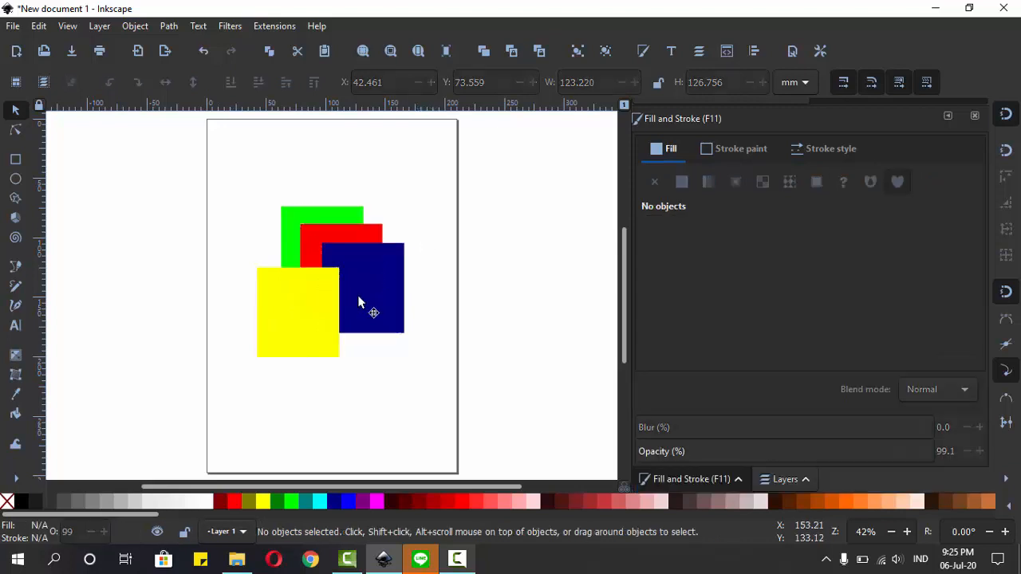
pyautogui.click(318, 322)
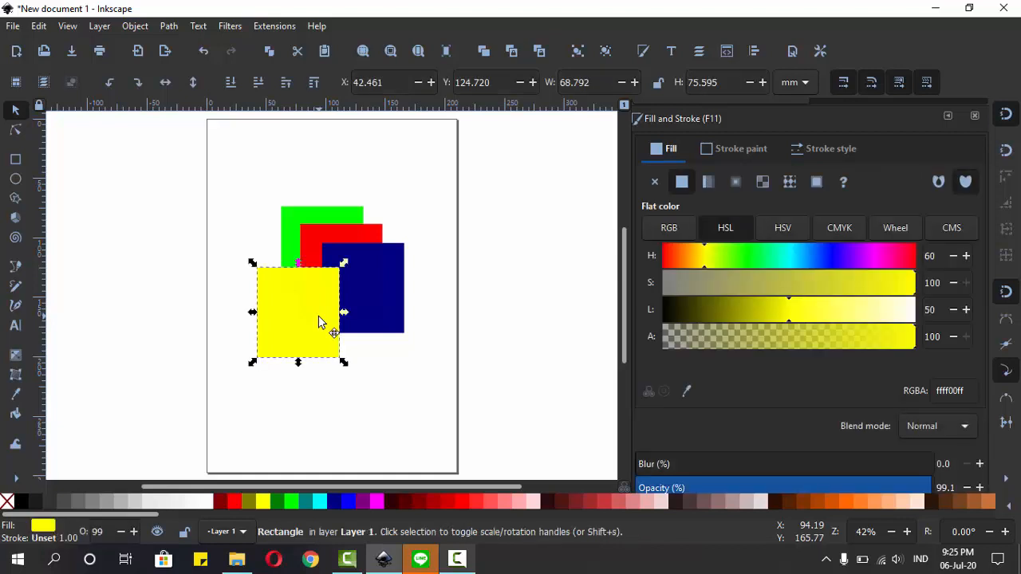
pyautogui.click(363, 281)
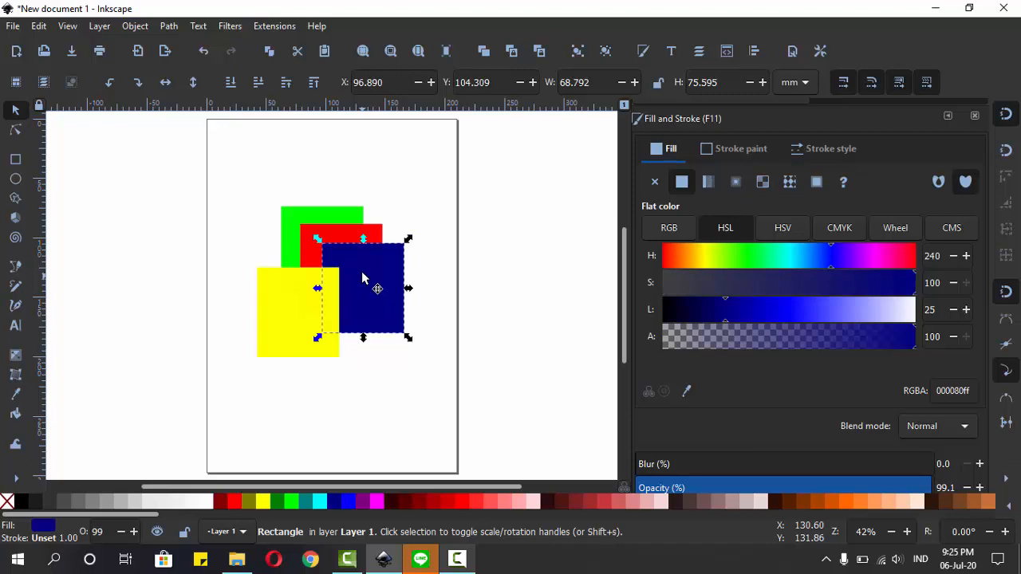
pyautogui.click(349, 238)
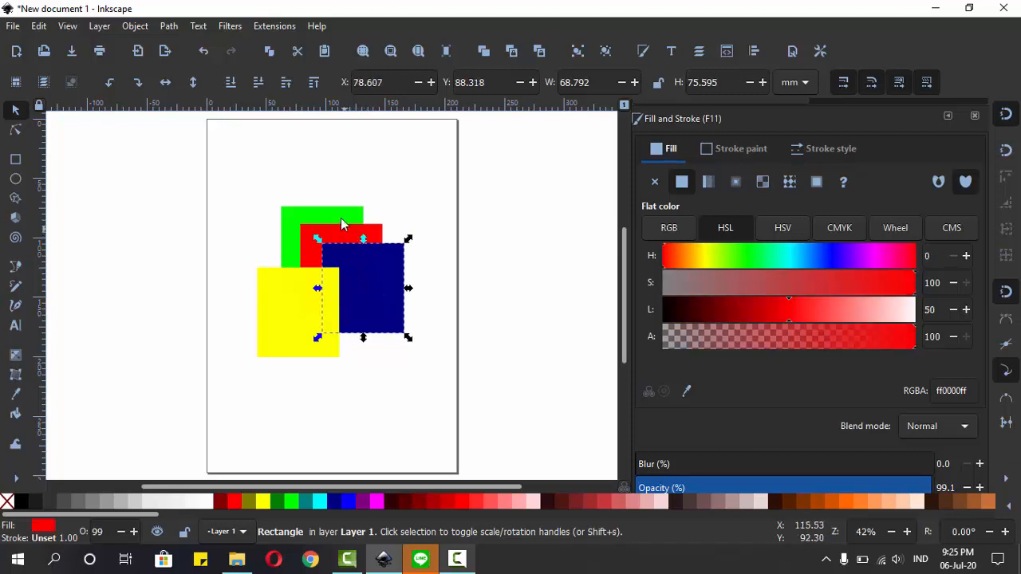
# Step: Try raising the green rectangle to the top of the stack, and undo the reordering
pyautogui.click(333, 216)
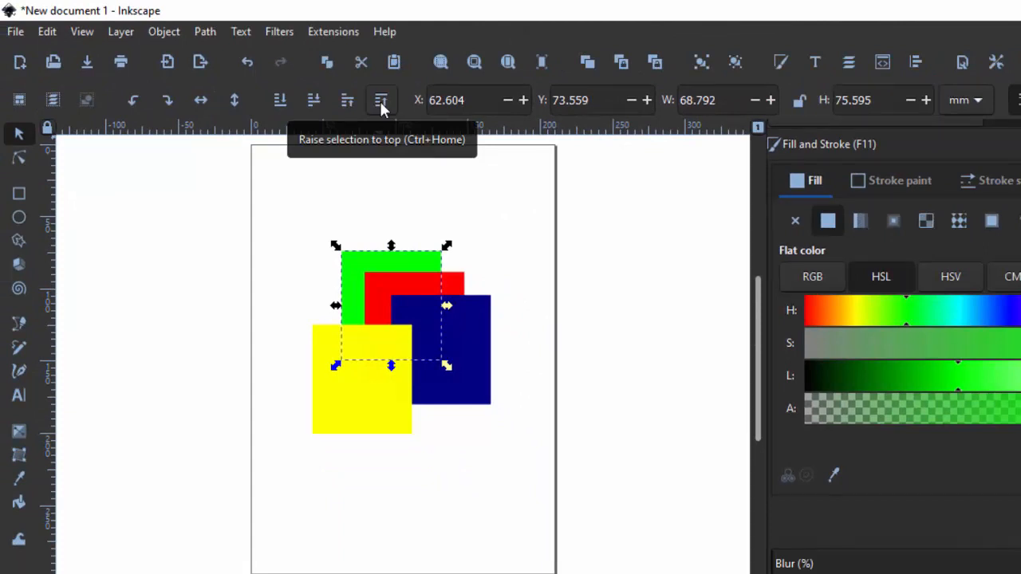
pyautogui.click(380, 102)
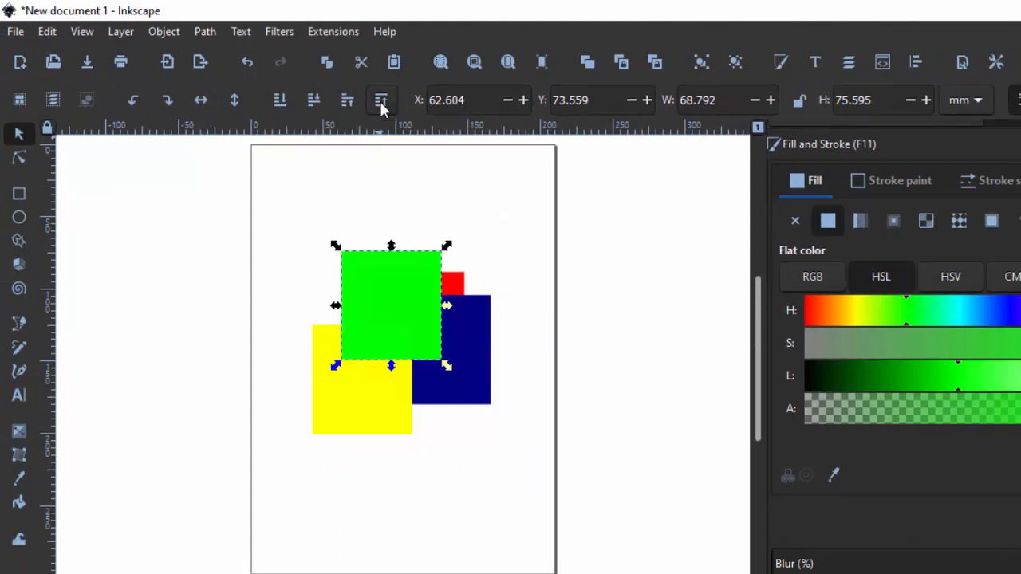
pyautogui.hotkey('ctrl', 'z')
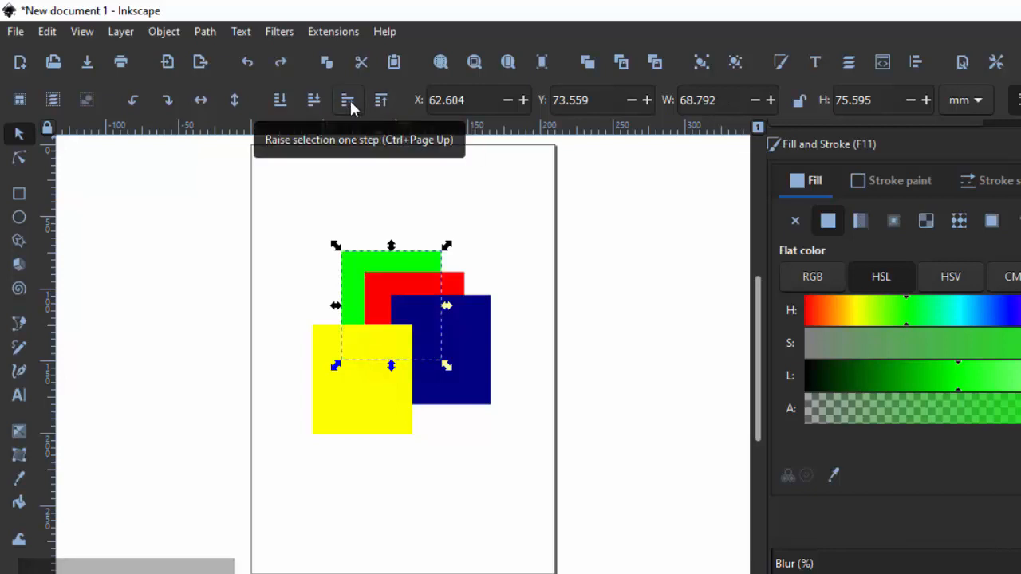
# Step: Try raising the green rectangle one step at a time, three times, and undo all three raises
pyautogui.click(349, 99)
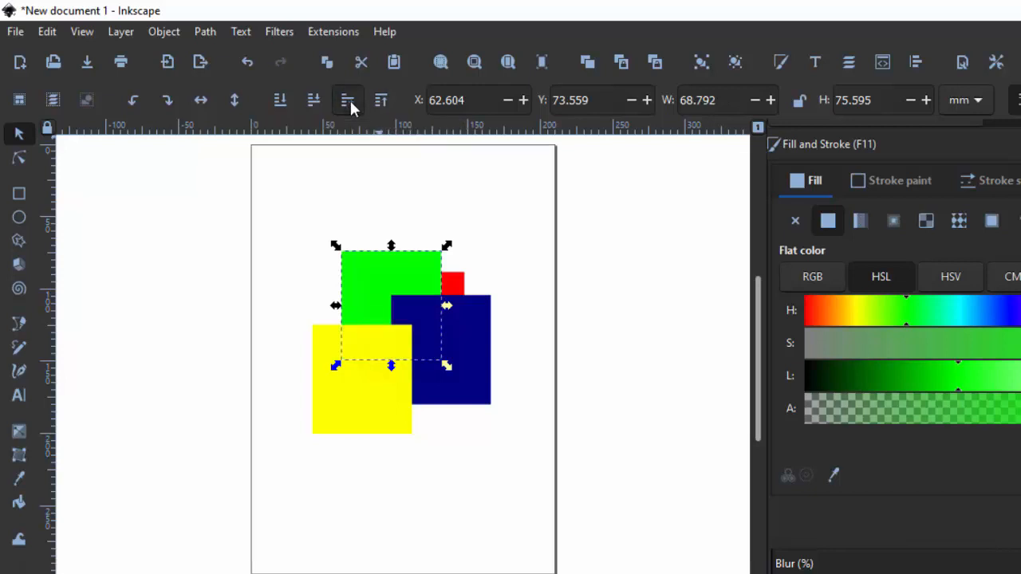
pyautogui.click(349, 99)
pyautogui.click(351, 102)
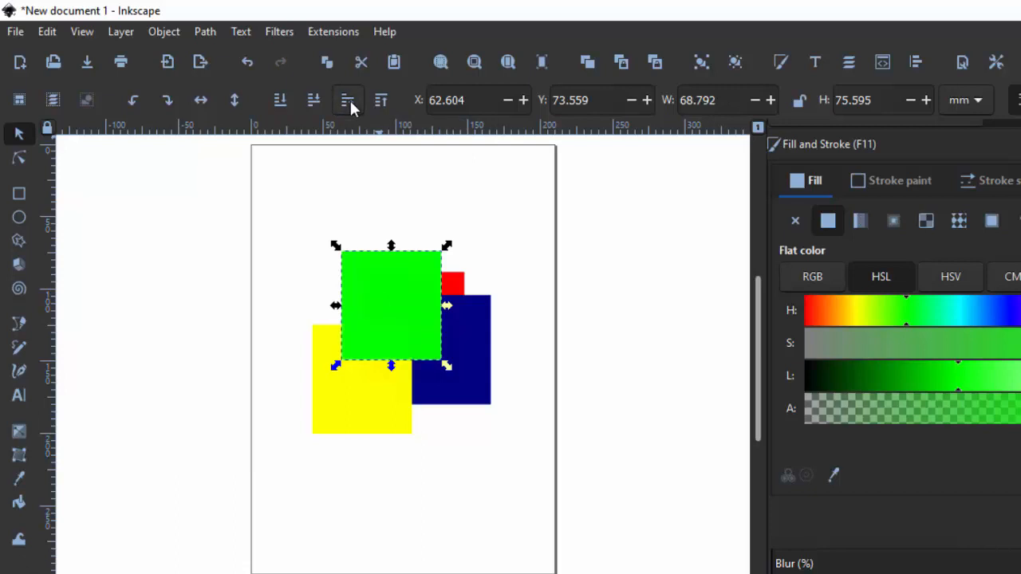
pyautogui.hotkey('ctrl', 'z')
pyautogui.hotkey('ctrl', 'z')
pyautogui.hotkey('ctrl', 'z')
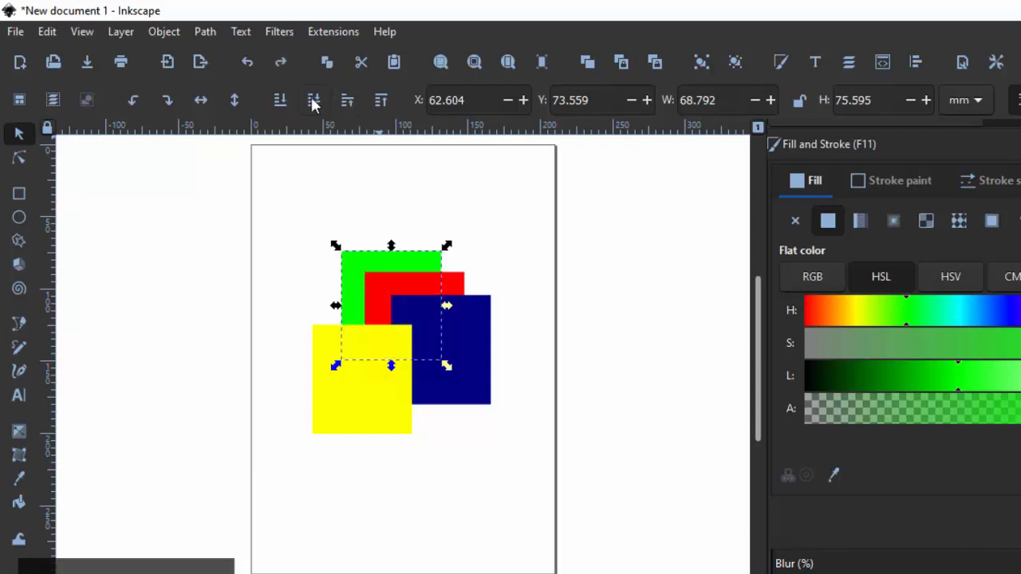
# Step: Try lowering the yellow rectangle to the bottom of the stack, and undo the reordering
pyautogui.click(366, 389)
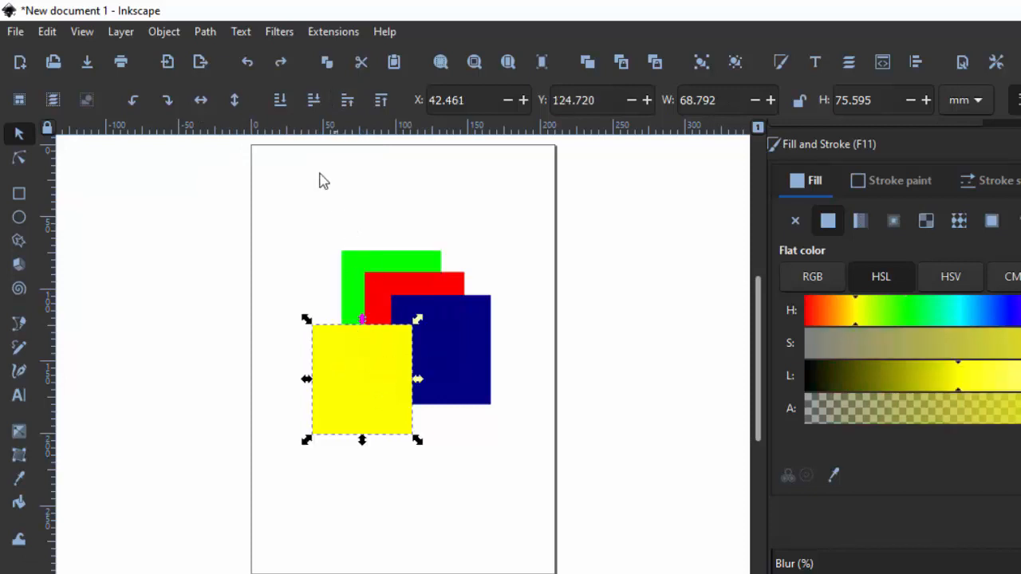
pyautogui.click(278, 101)
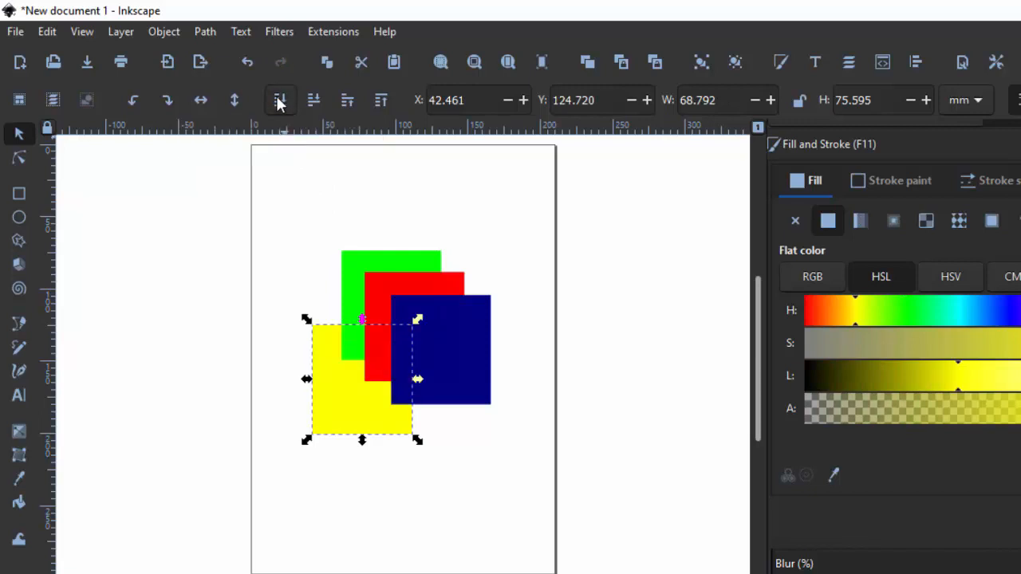
pyautogui.hotkey('ctrl', 'z')
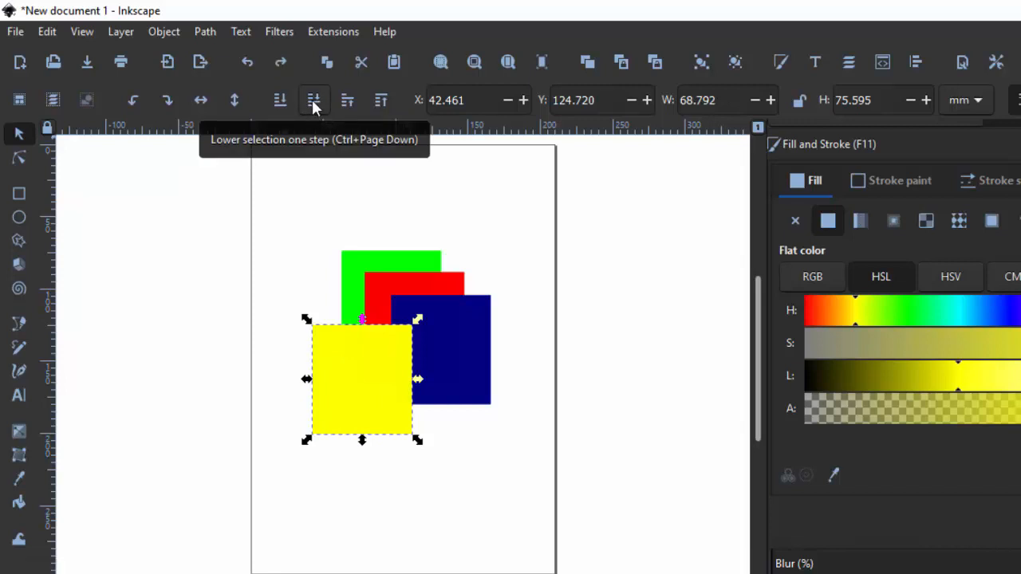
# Step: Try lowering the yellow rectangle through the stack one step at a time, three times
pyautogui.click(313, 101)
pyautogui.click(314, 101)
pyautogui.click(313, 101)
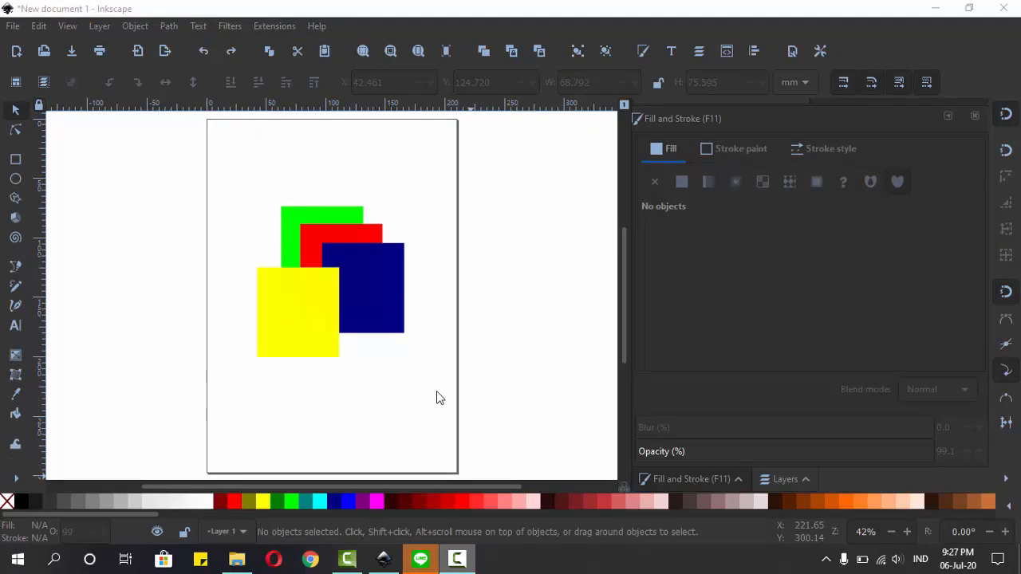
# Step: Try raising the green rectangle to the top of the stack with the selection cleared after it, and undo the raise
pyautogui.click(317, 311)
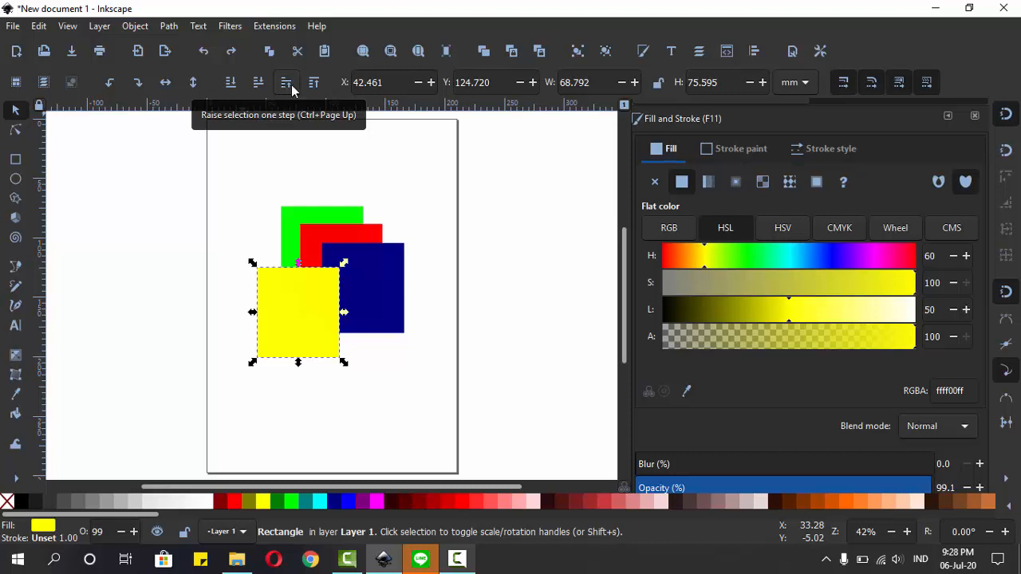
pyautogui.click(311, 219)
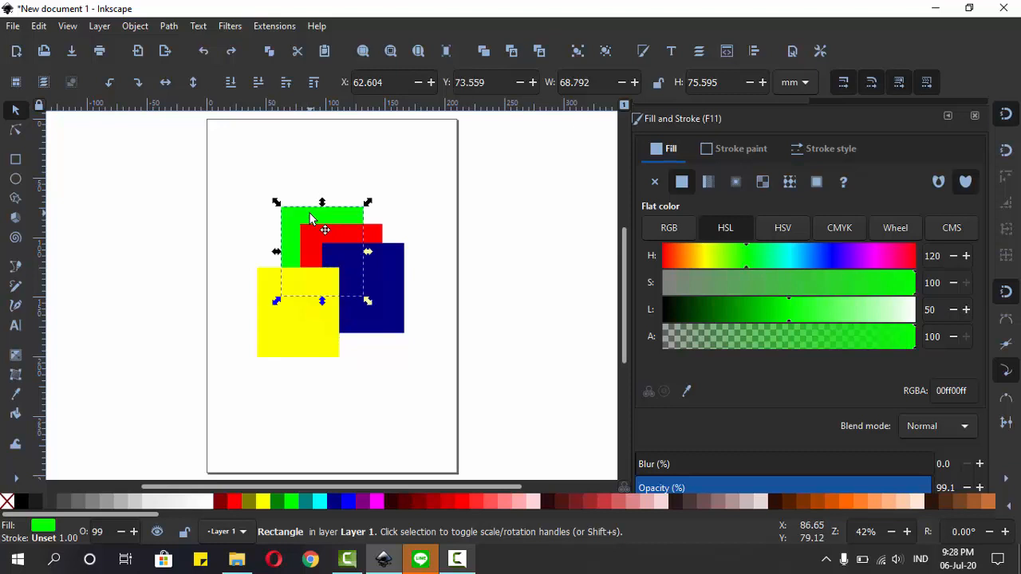
pyautogui.press('ctrl')
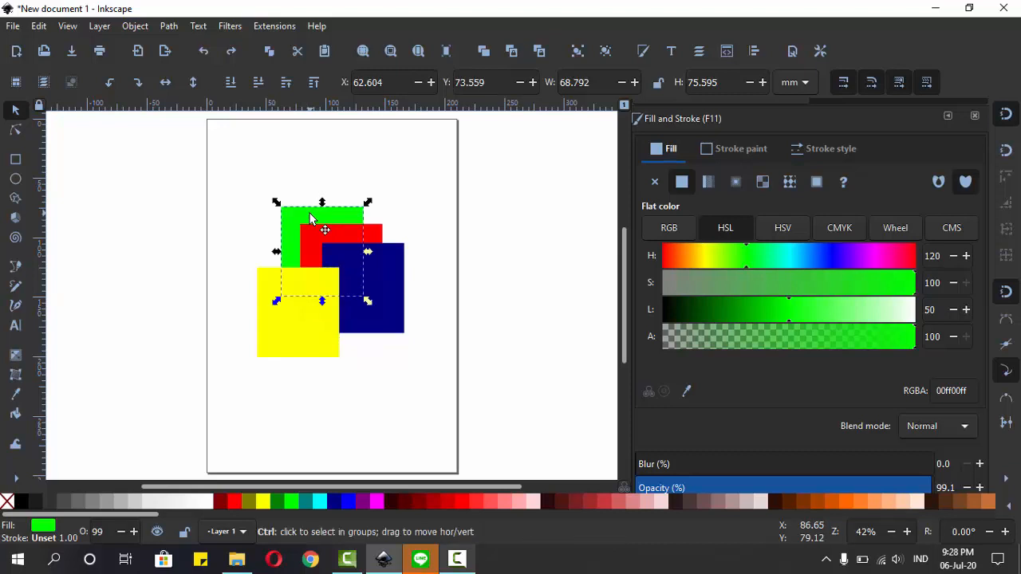
pyautogui.hotkey('ctrl', 'Home')
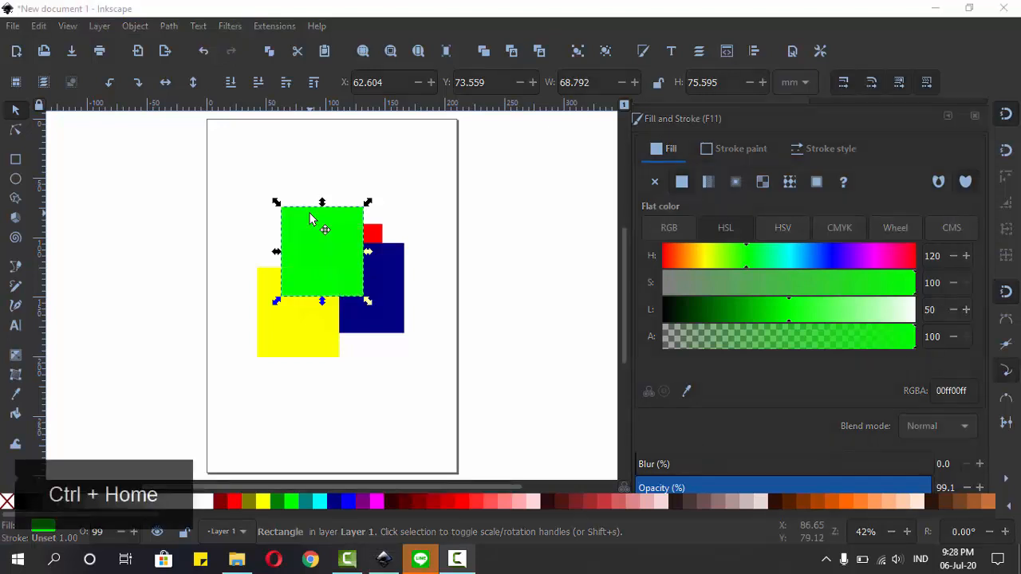
pyautogui.click(318, 146)
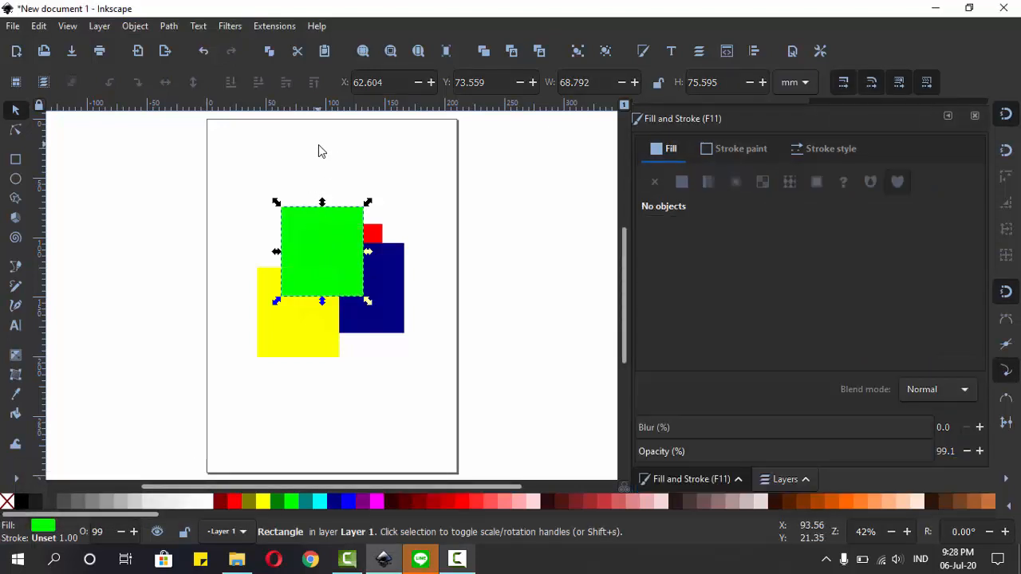
pyautogui.hotkey('ctrl', 'z')
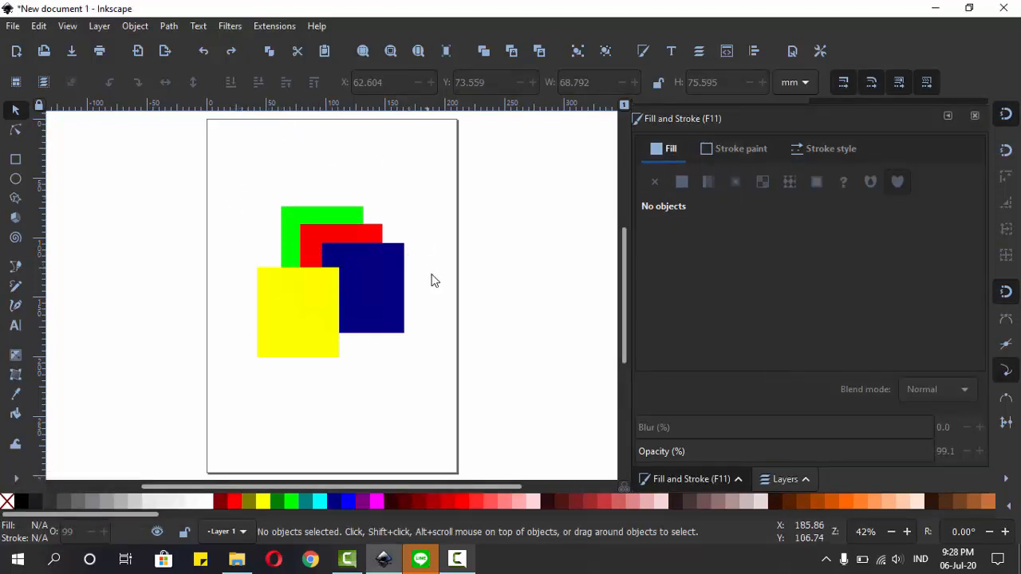
# Step: Add the text "Namaku adalah" below the overlapping rectangles
pyautogui.press('Tab')
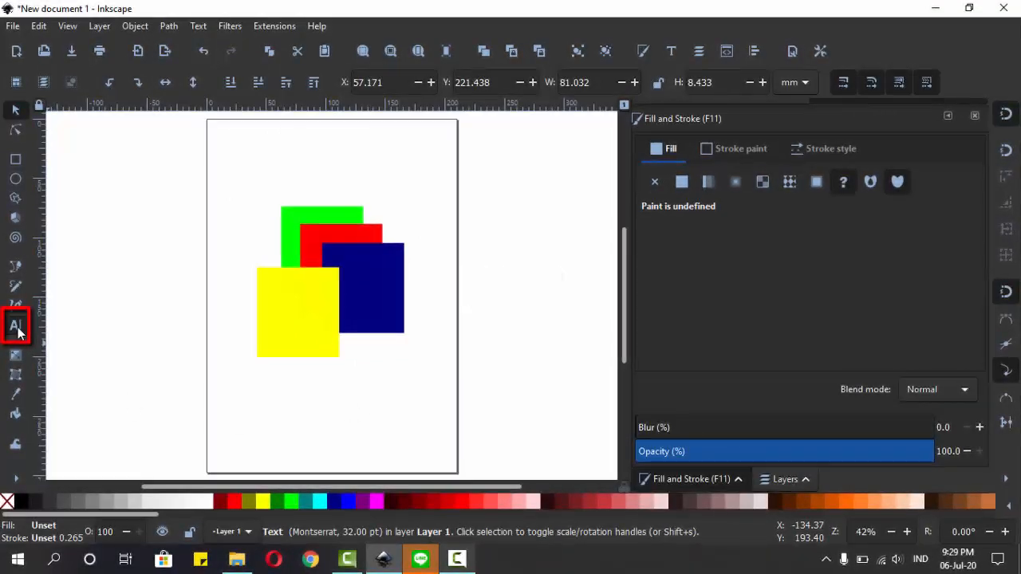
pyautogui.press('t')
pyautogui.click(281, 407)
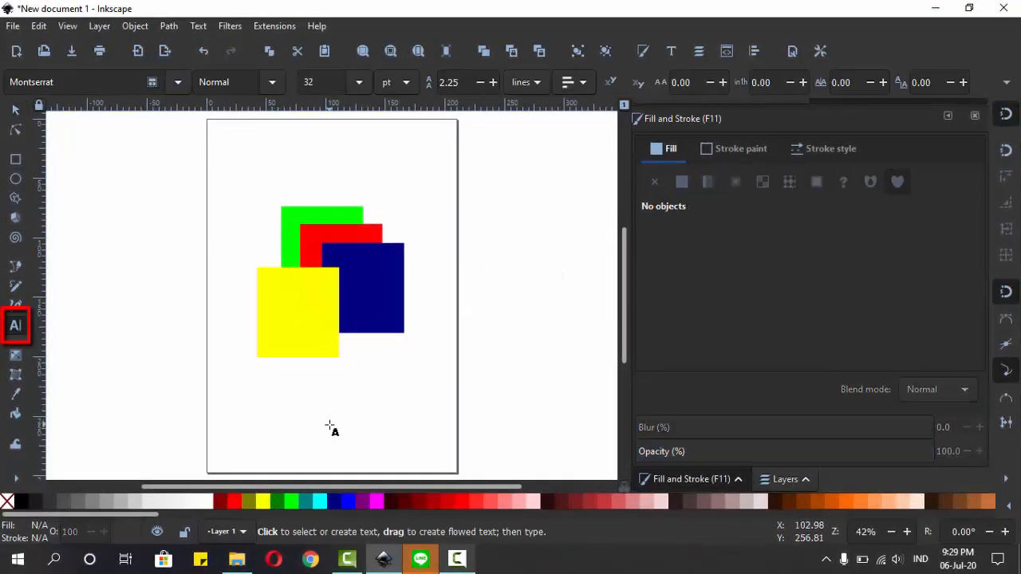
pyautogui.write('N')
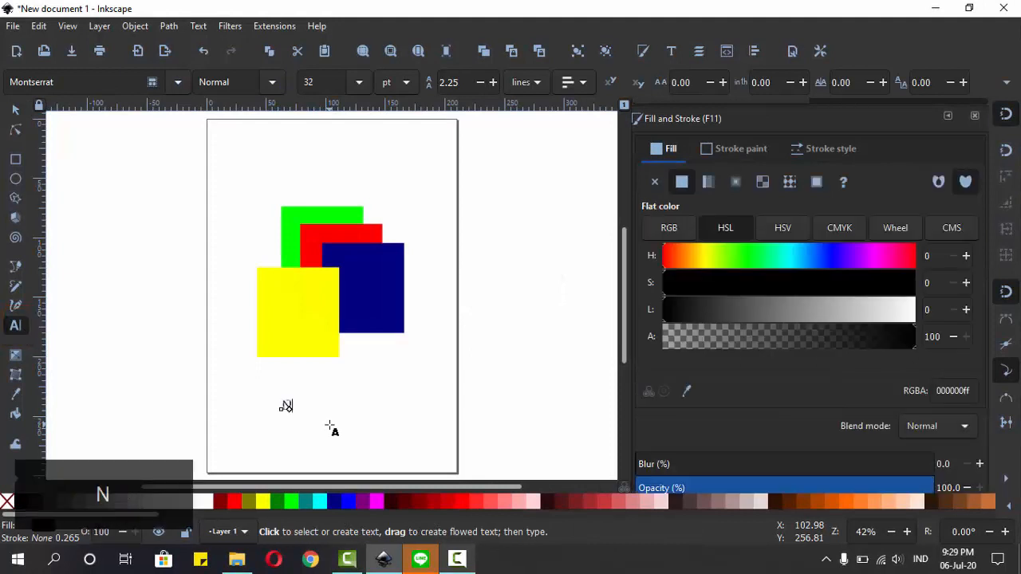
pyautogui.write('amak')
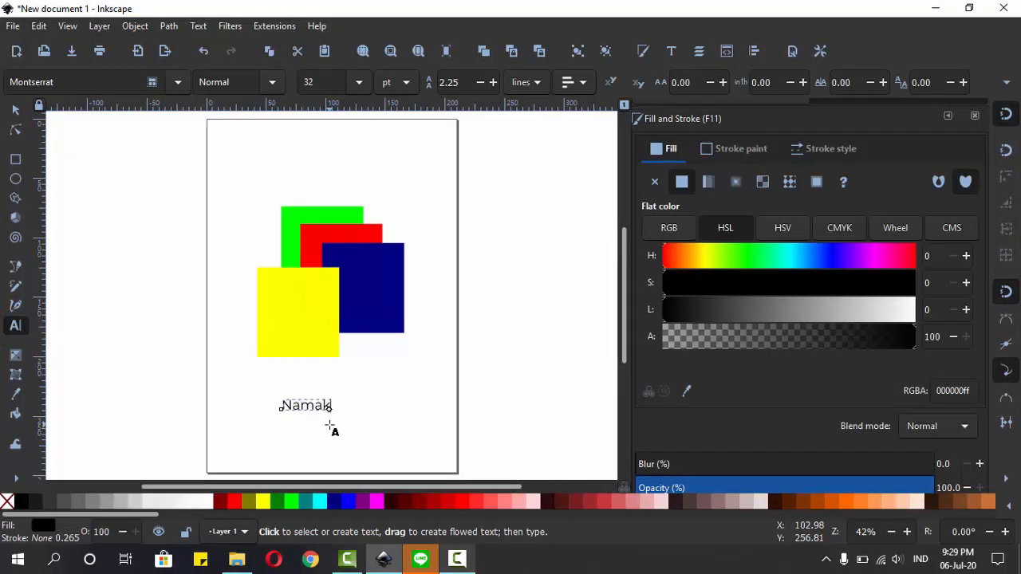
pyautogui.write('u ada')
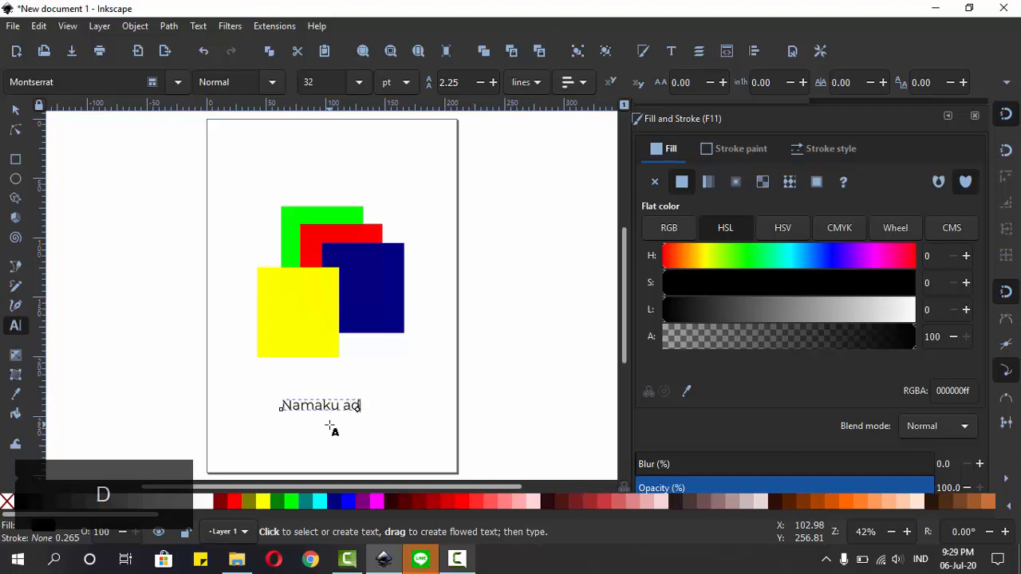
pyautogui.write('lah')
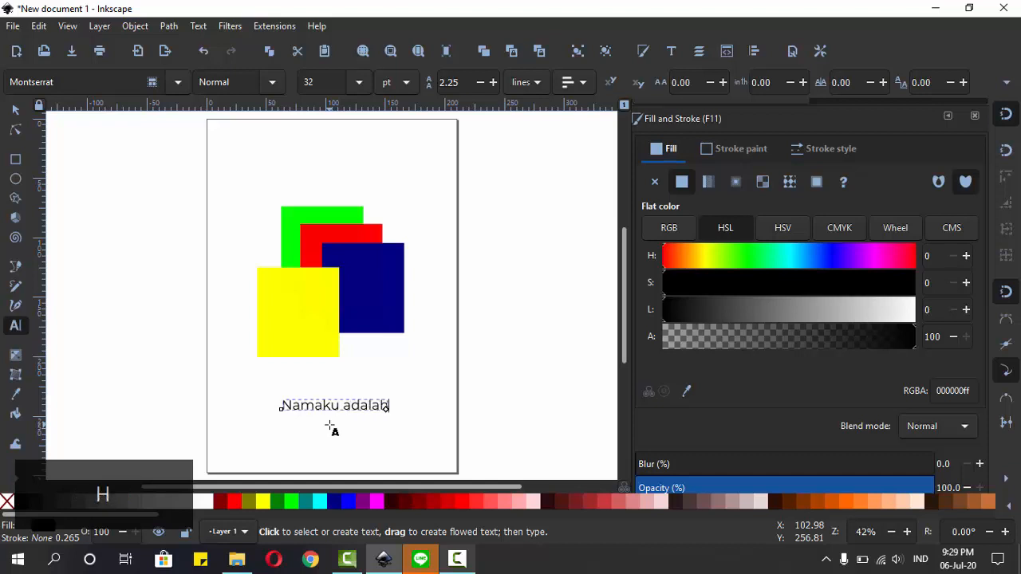
# Step: Select all of the text "Namaku adalah" for editing and show the Text and Font settings
pyautogui.click(22, 113)
pyautogui.doubleClick(360, 404)
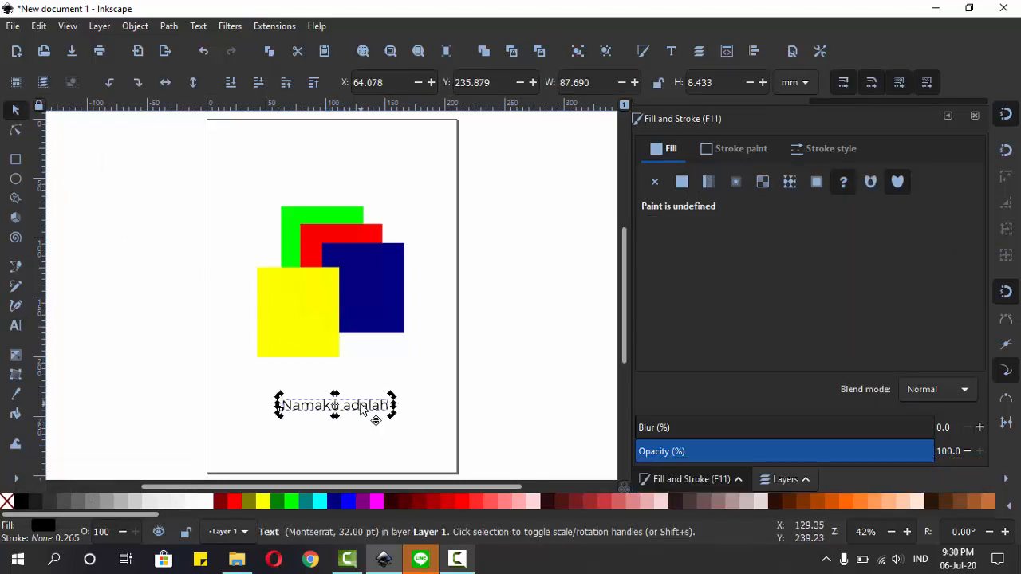
pyautogui.hotkey('ctrl', 'a')
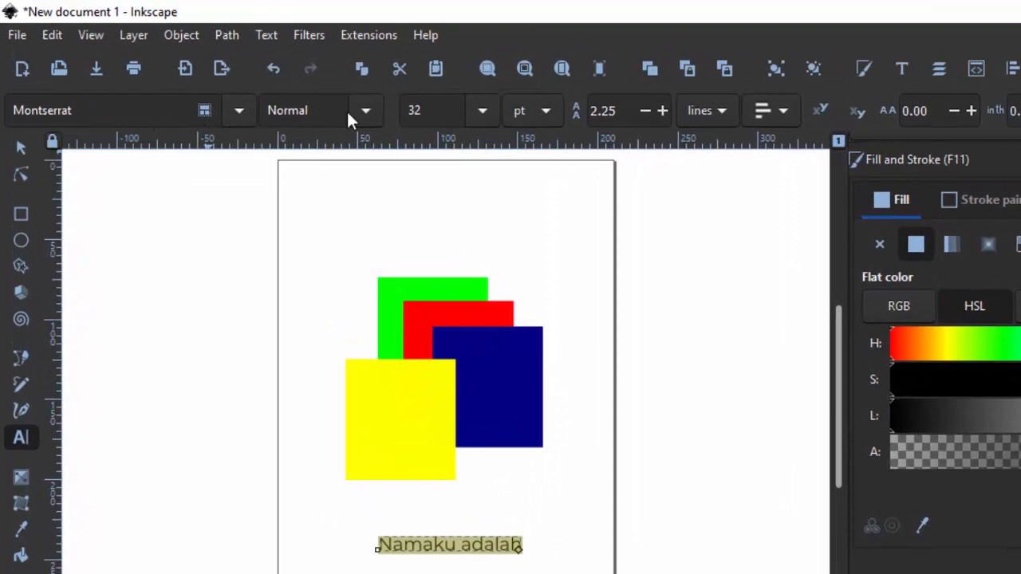
pyautogui.click(900, 69)
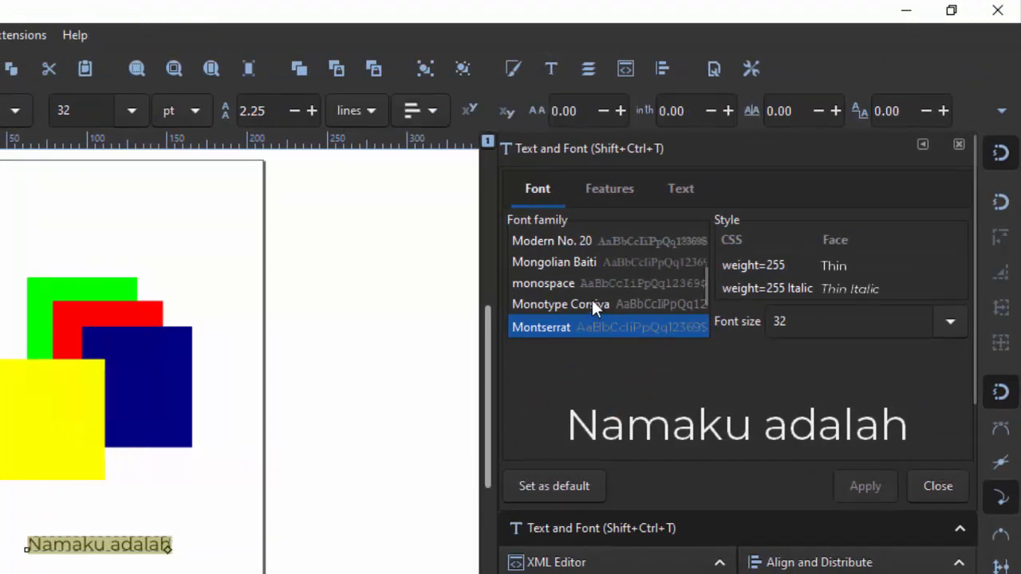
# Step: Preview the selected text in the fonts MS UI Gothic, MV Boli and Neue Haas Grotesk Text Pro without applying them
pyautogui.scroll(-5, 594, 308)
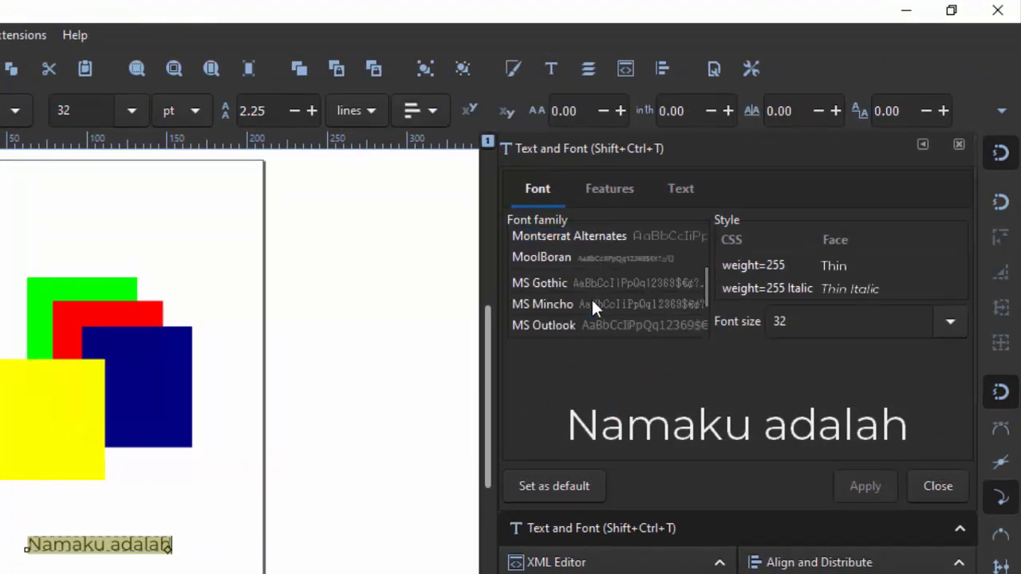
pyautogui.scroll(-3, 563, 291)
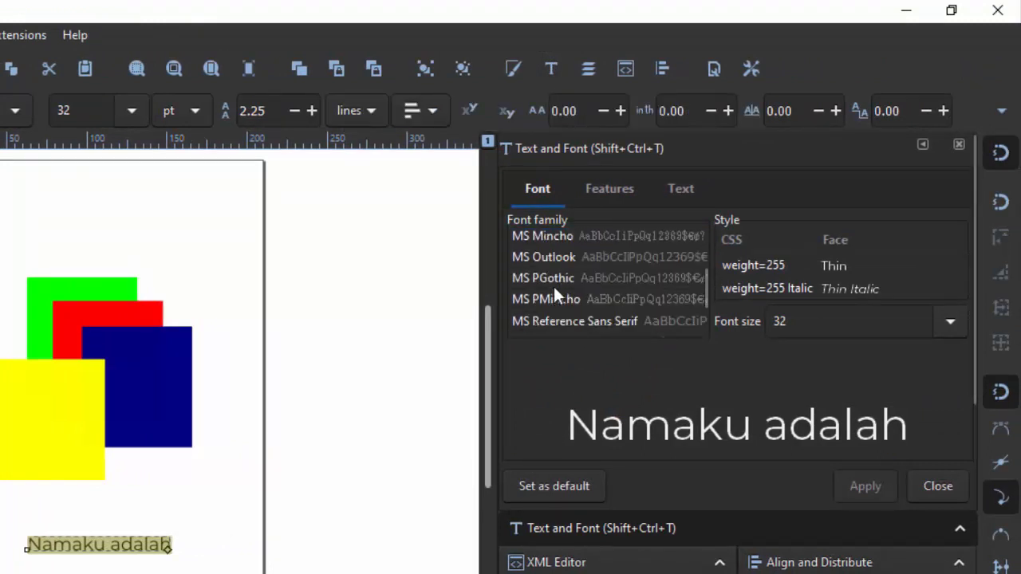
pyautogui.click(548, 313)
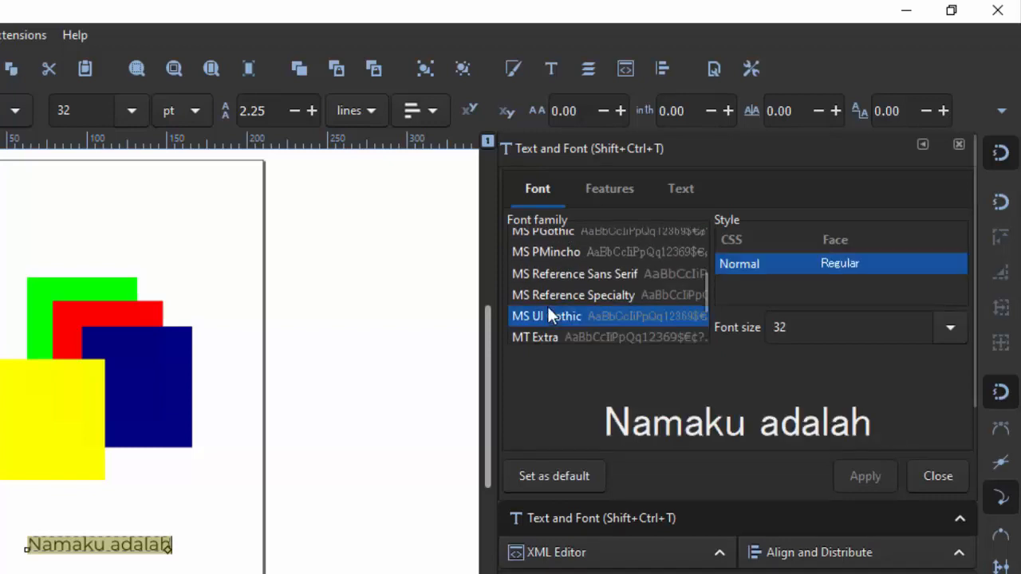
pyautogui.scroll(-3, 547, 297)
pyautogui.click(546, 295)
pyautogui.click(547, 311)
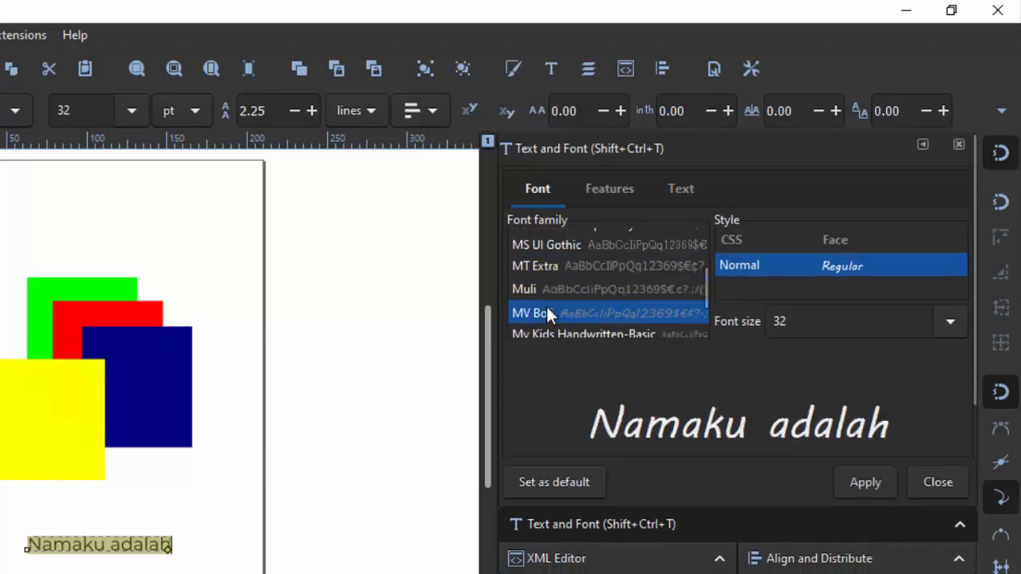
pyautogui.scroll(-3, 547, 307)
pyautogui.click(547, 311)
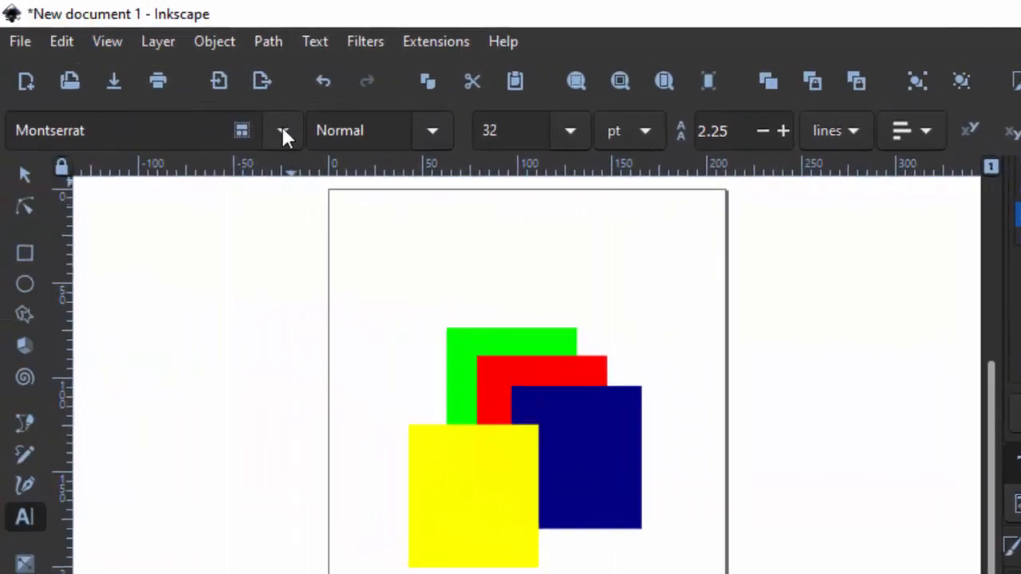
# Step: Set the text's font to Back to School, and inspect the lettering up close with the text selected as an object
pyautogui.click(282, 129)
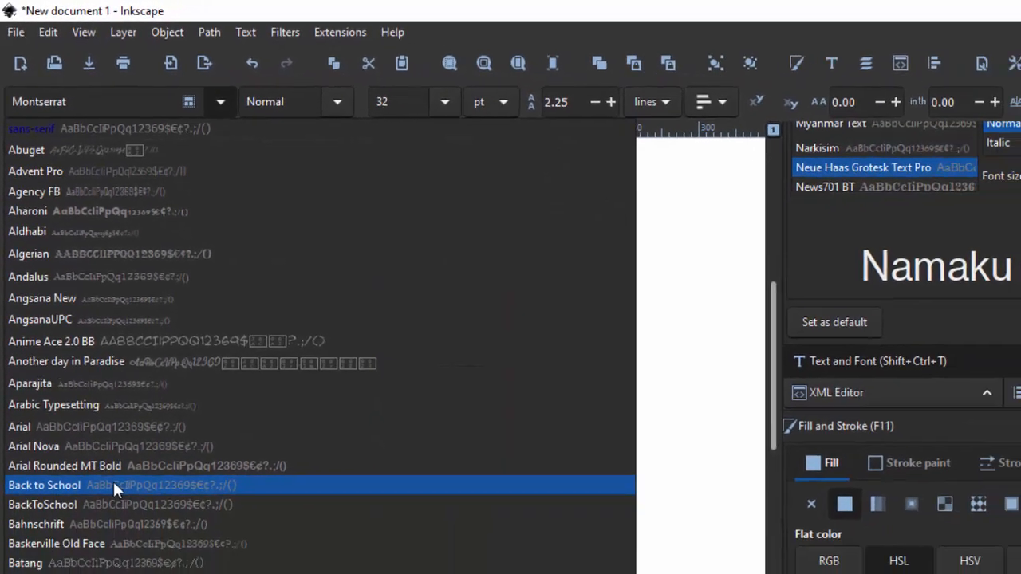
pyautogui.click(112, 488)
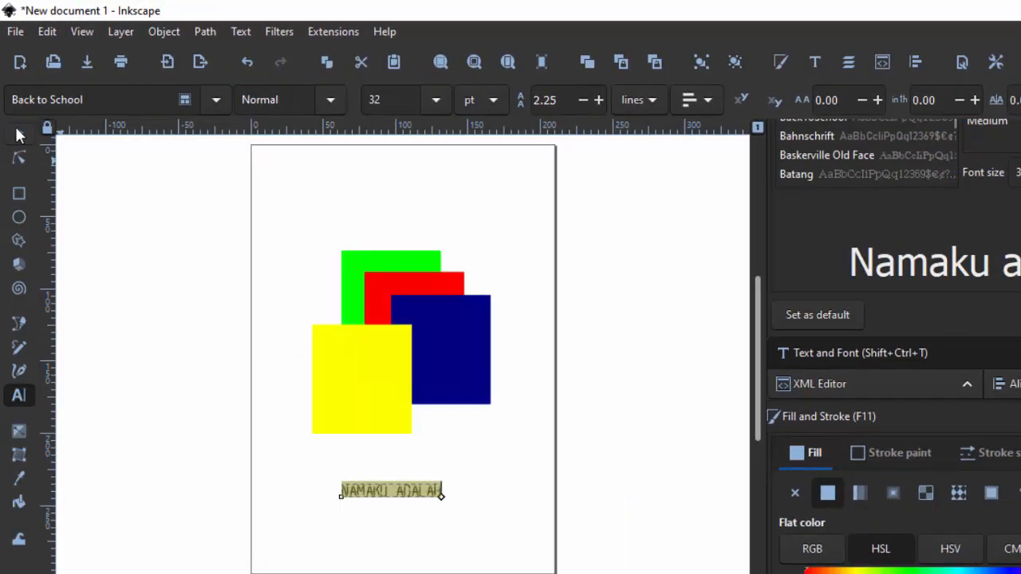
pyautogui.click(19, 136)
pyautogui.keyDown('ctrl'); pyautogui.scroll(4, 405, 504); pyautogui.keyUp('ctrl')
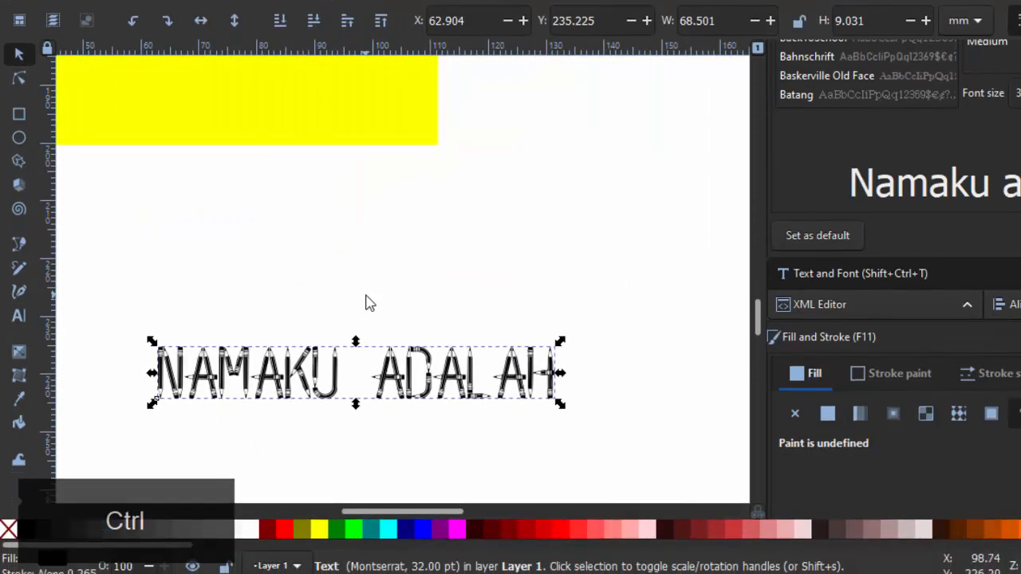
pyautogui.click(366, 343)
pyautogui.click(450, 426)
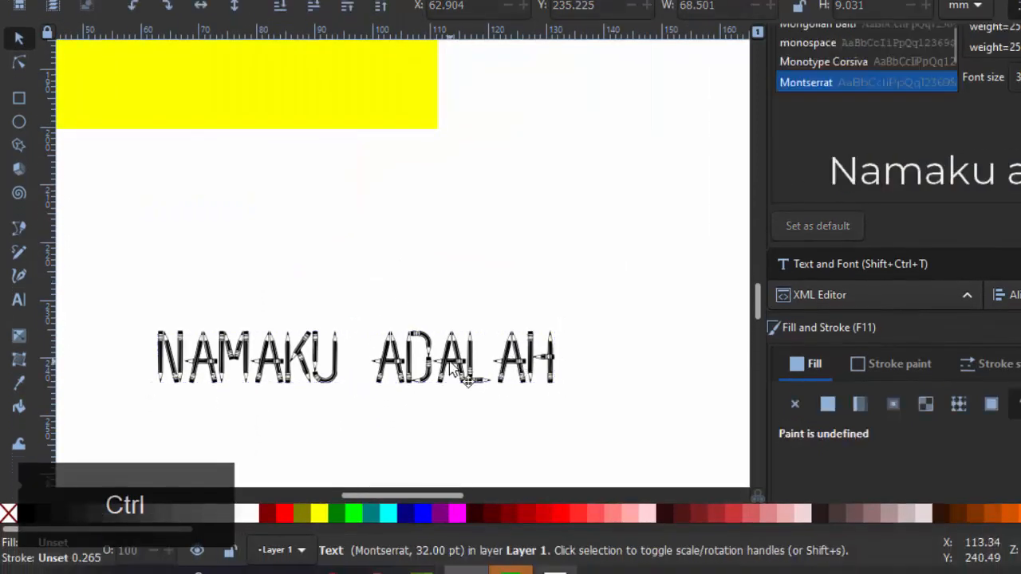
# Step: Change the font of "Namaku adalah" to Another day in Paradise
pyautogui.click(19, 300)
pyautogui.click(215, 35)
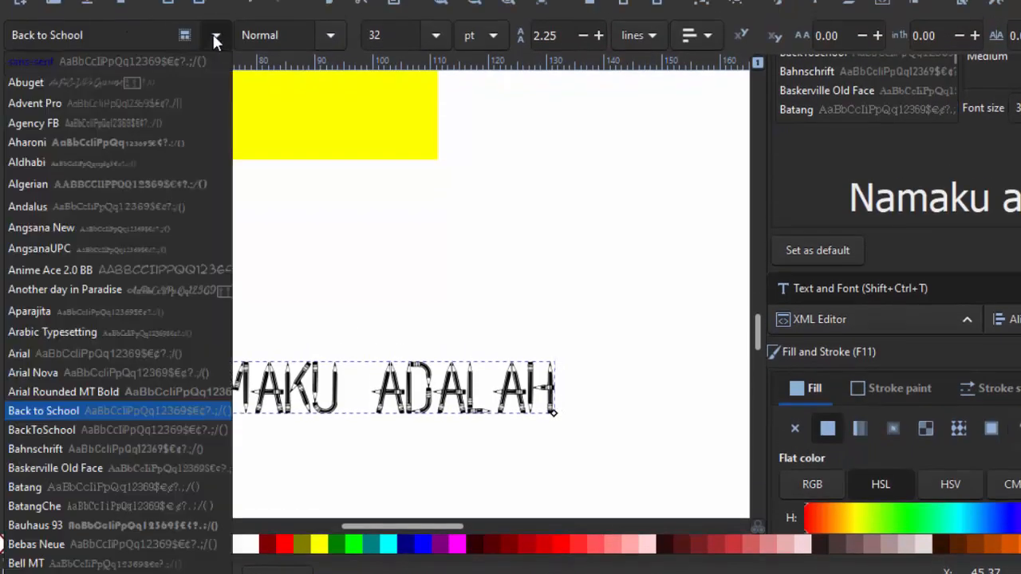
pyautogui.click(142, 284)
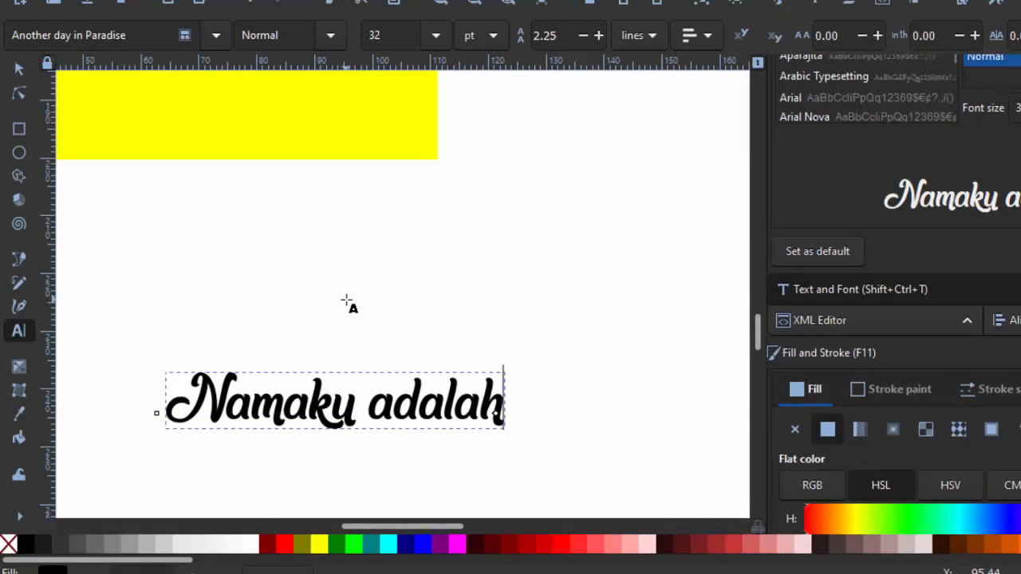
pyautogui.scroll(-3, 349, 300)
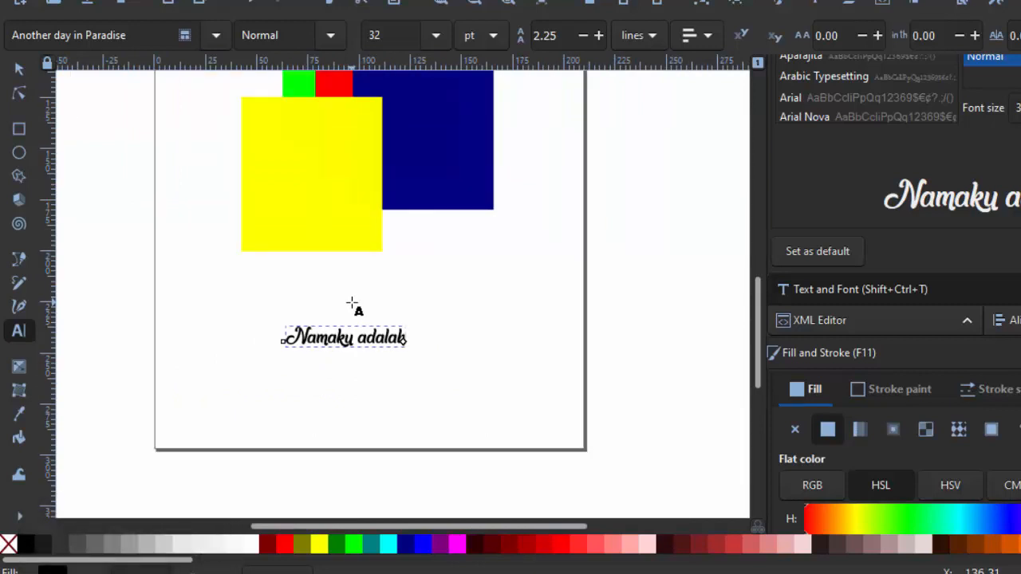
# Step: Set the font size of the whole text to 72 pt
pyautogui.hotkey('ctrl', 'a')
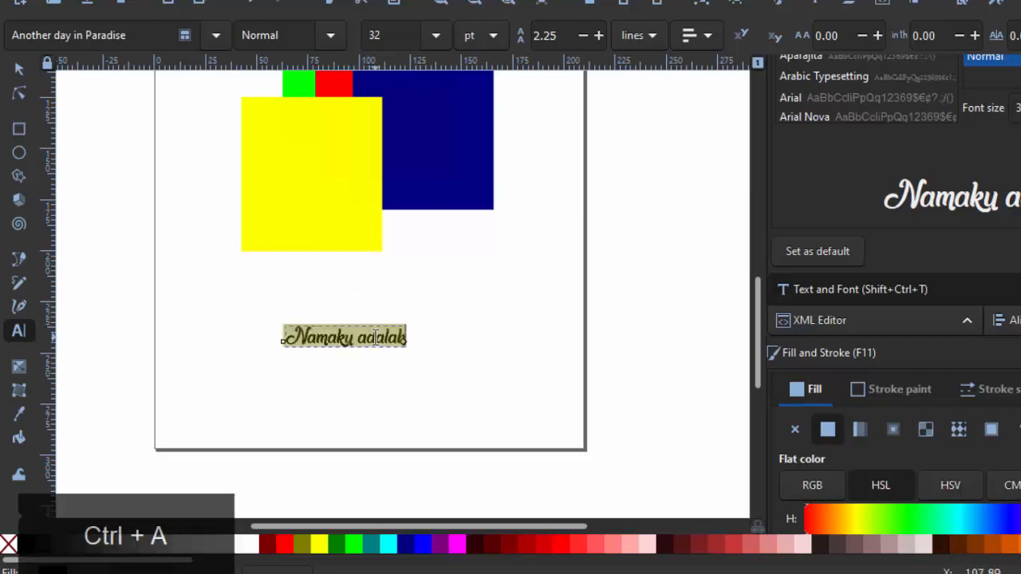
pyautogui.click(437, 36)
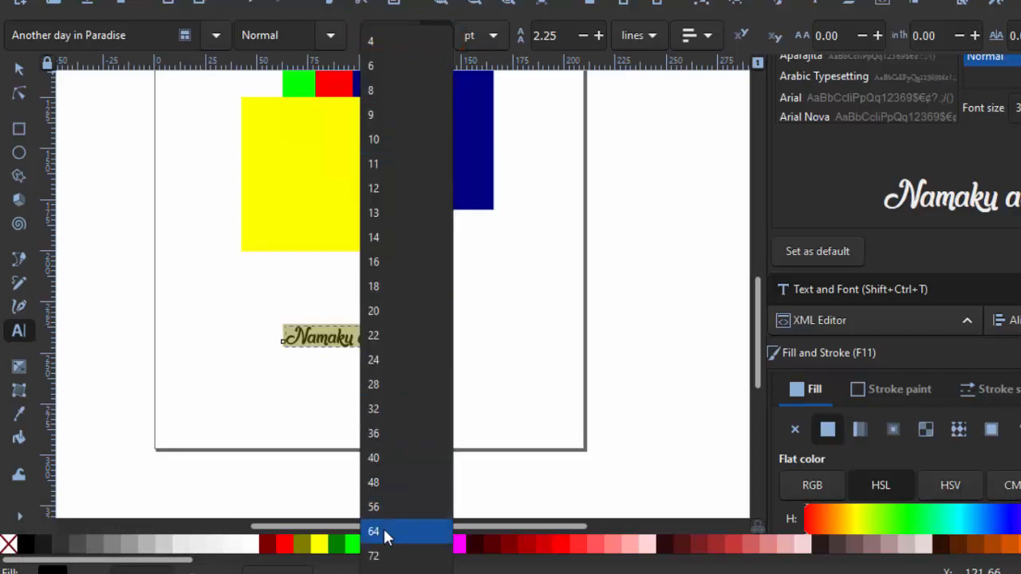
pyautogui.click(384, 556)
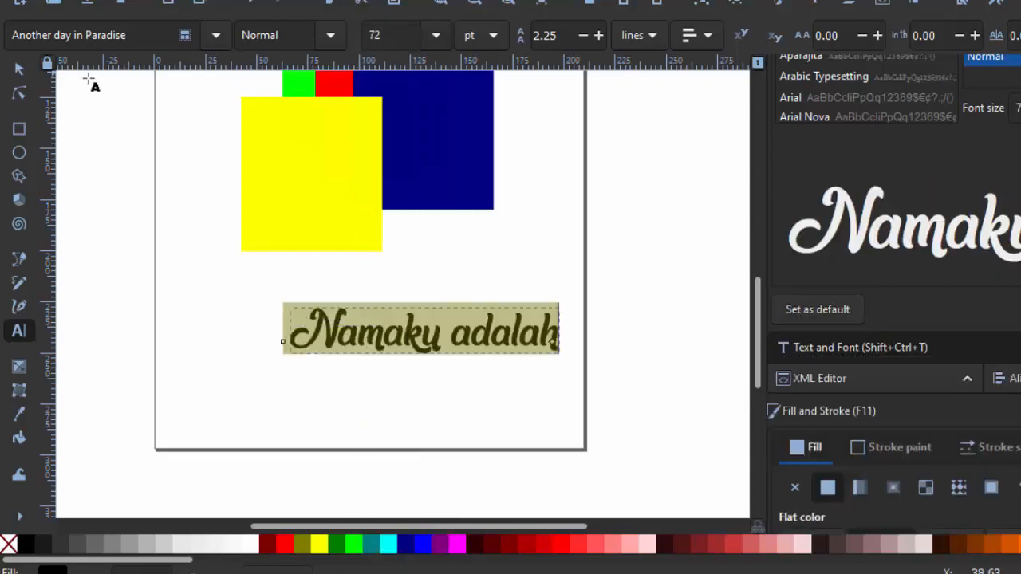
pyautogui.scroll(2, 1010, 205)
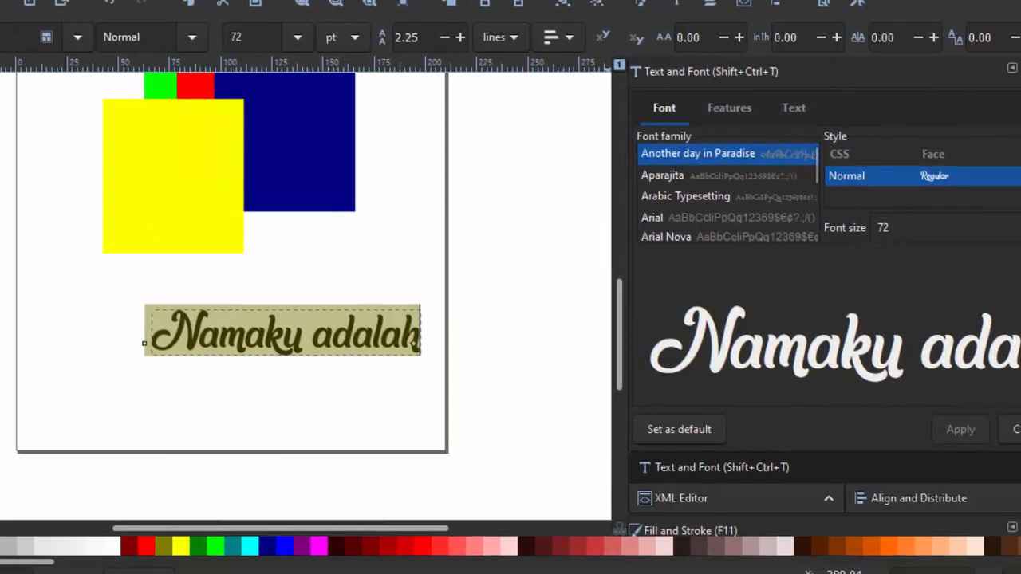
# Step: Apply a font size of 56 to the text through the Text and Font settings
pyautogui.click(956, 231)
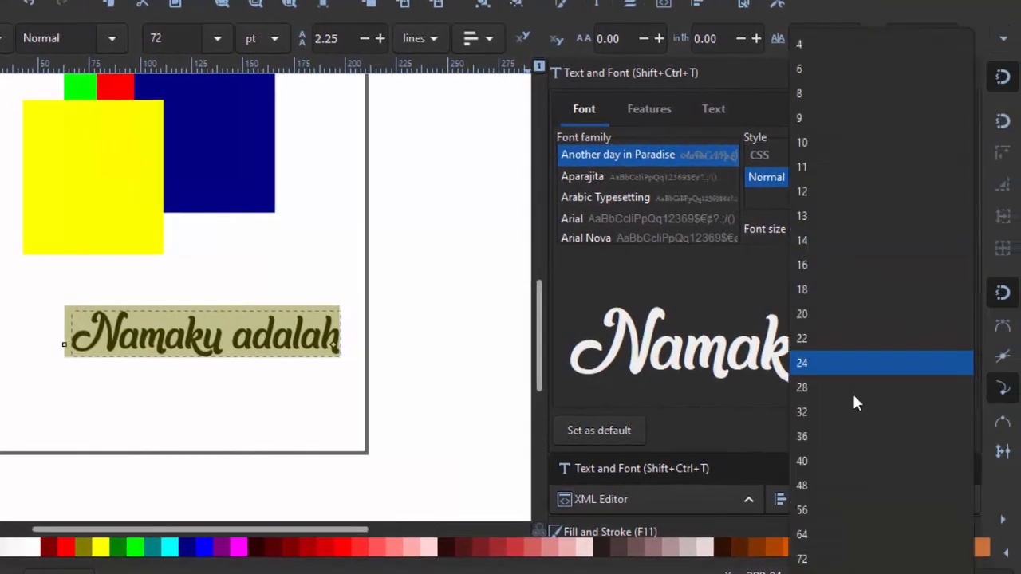
pyautogui.click(847, 514)
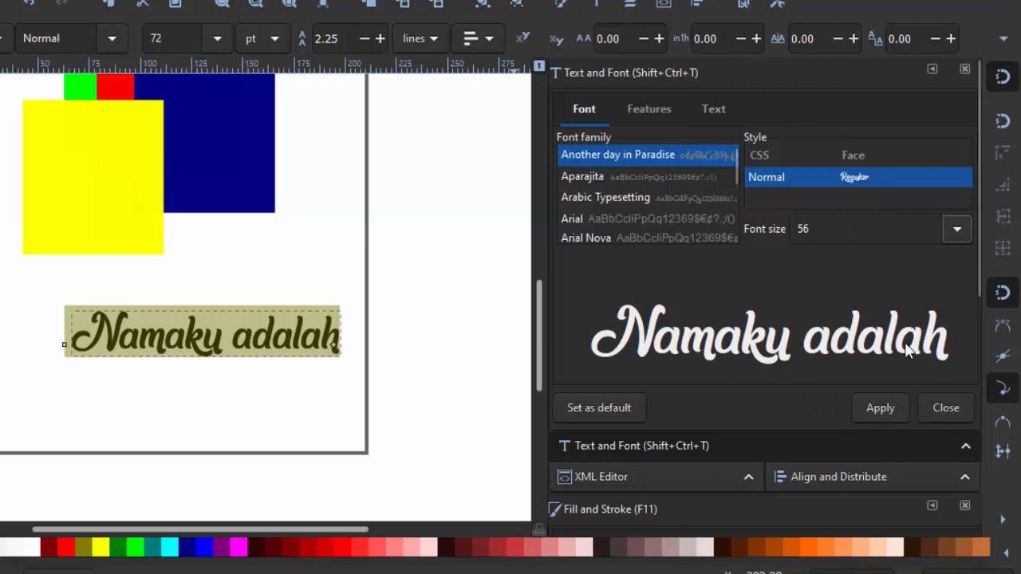
pyautogui.click(879, 410)
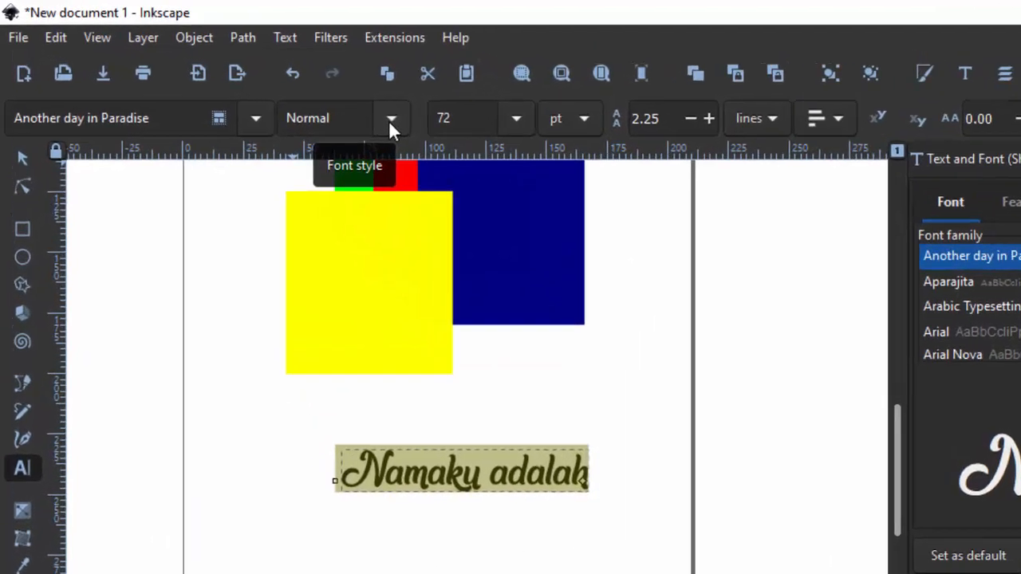
# Step: Choose the Normal style for the text and change its font to Arial
pyautogui.click(271, 83)
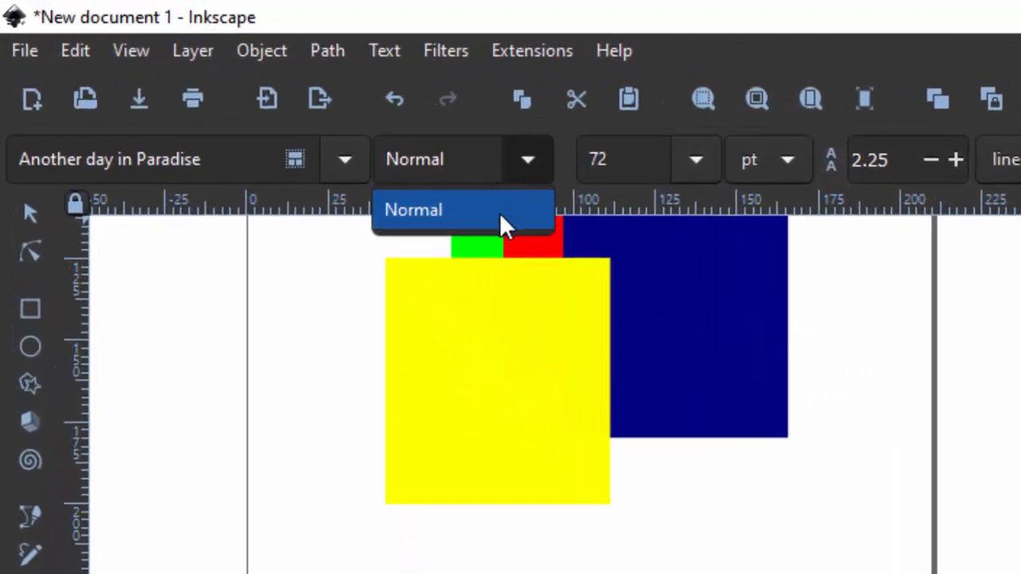
pyautogui.click(499, 212)
pyautogui.click(341, 164)
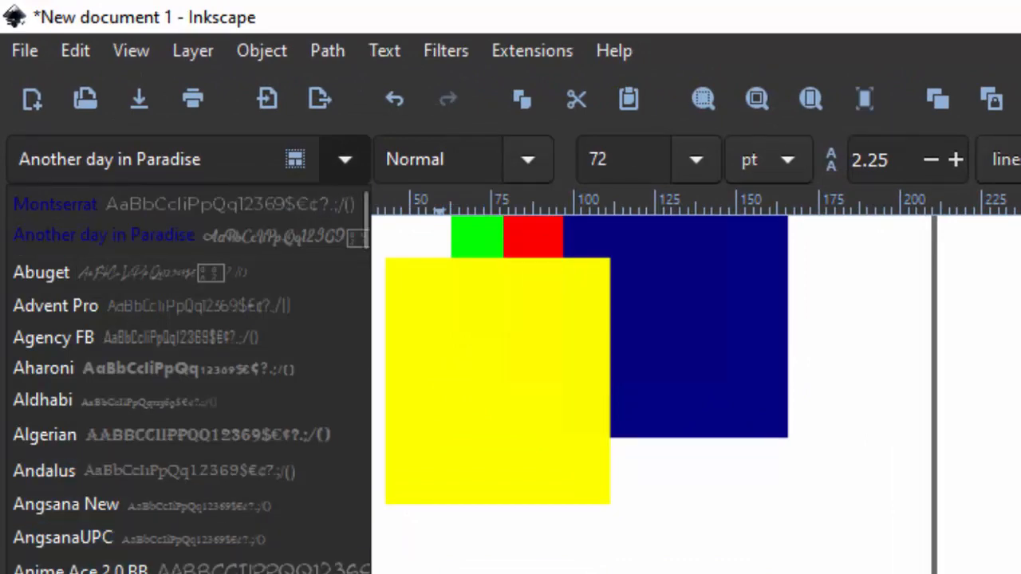
pyautogui.click(120, 573)
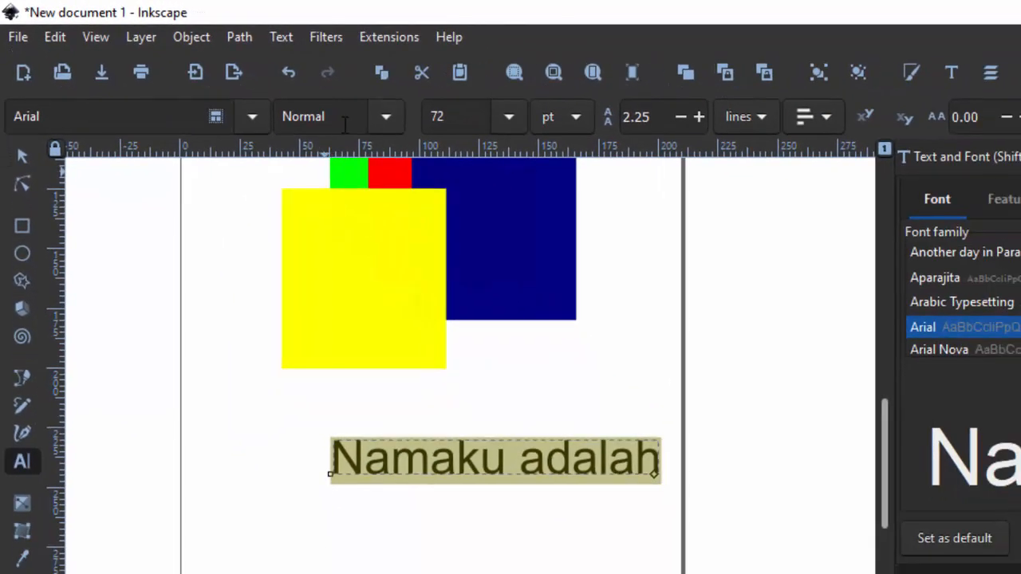
# Step: Try the Italic and Bold Italic styles on the Arial text, and set it back to Normal
pyautogui.click(377, 117)
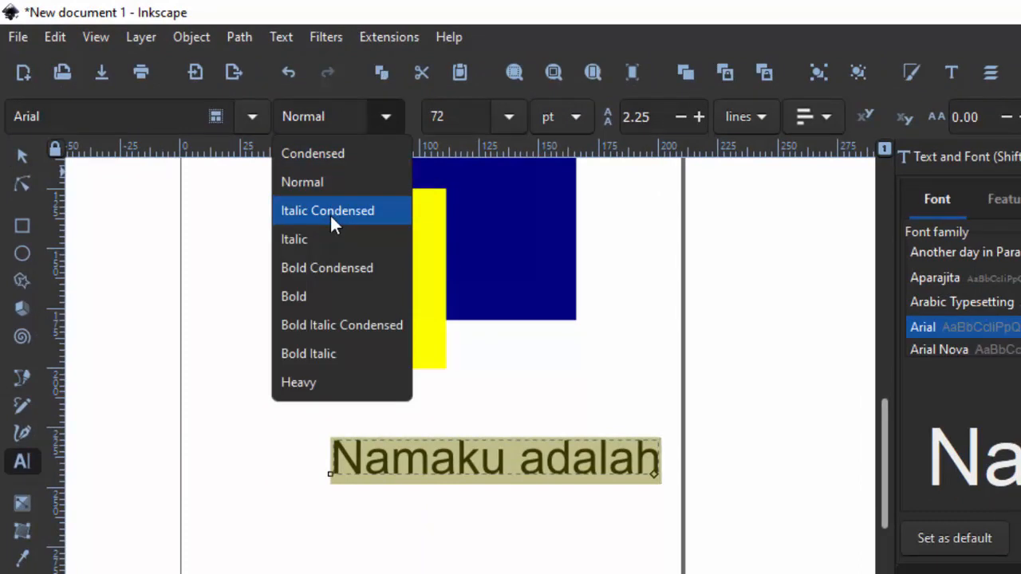
pyautogui.click(339, 236)
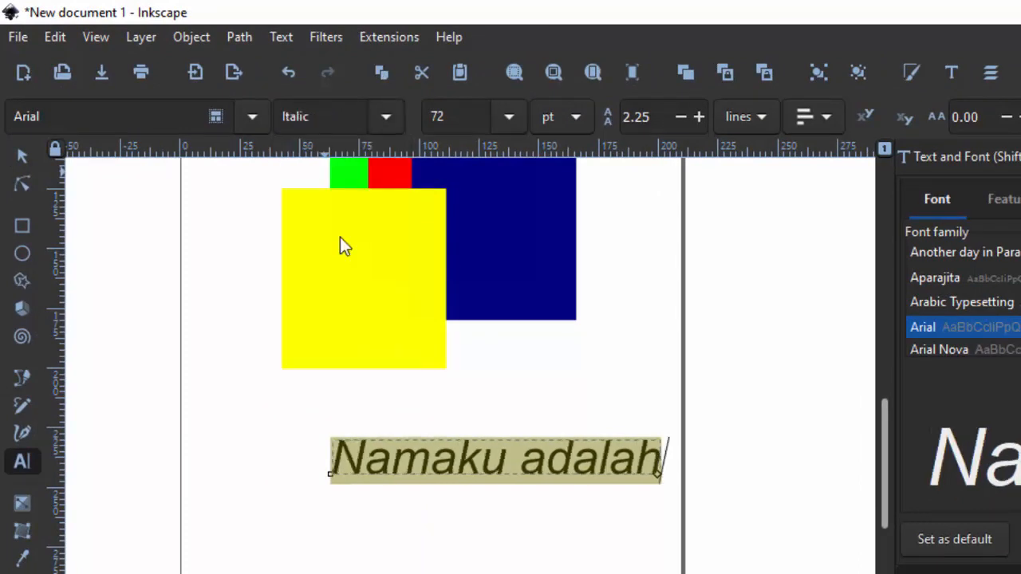
pyautogui.click(384, 119)
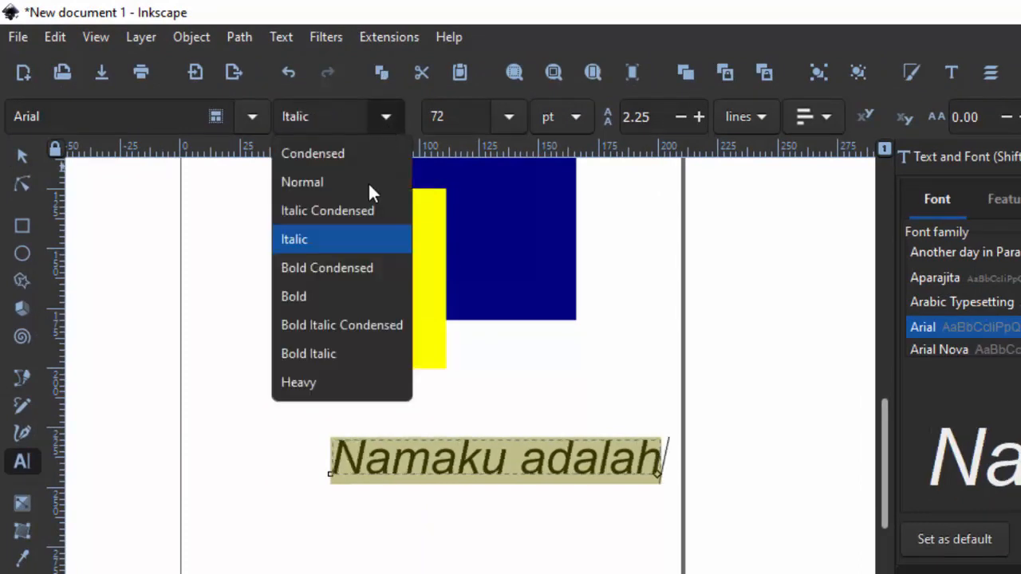
pyautogui.click(342, 353)
pyautogui.click(385, 117)
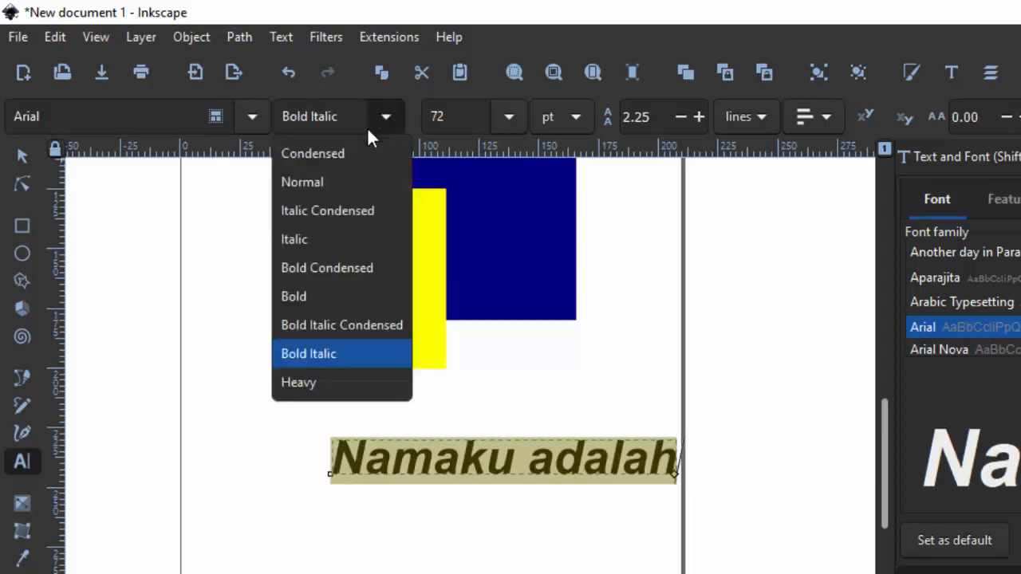
pyautogui.click(317, 179)
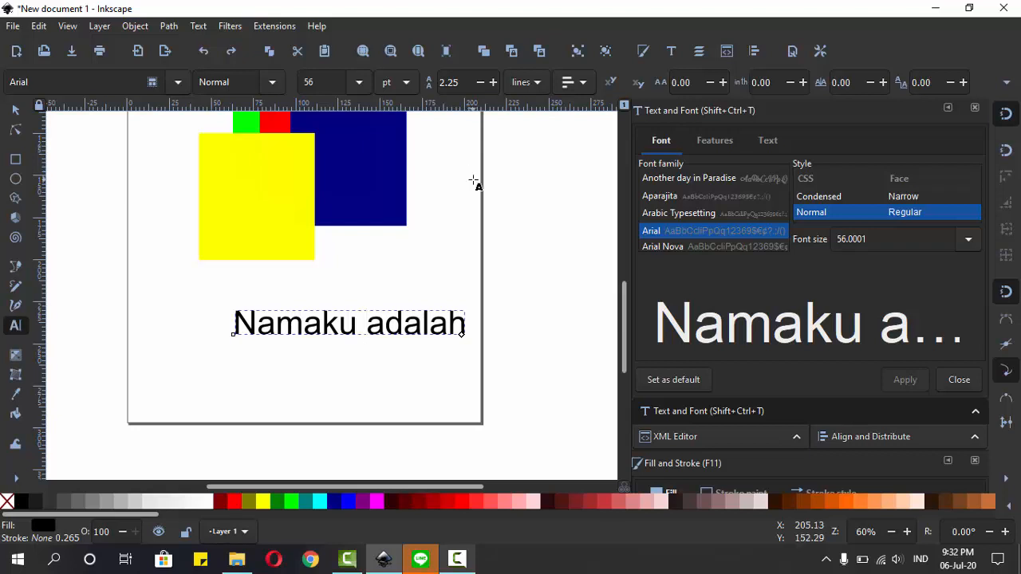
# Step: Try left, centre and right alignment on the text in turn, and place the cursor between its two words
pyautogui.click(584, 85)
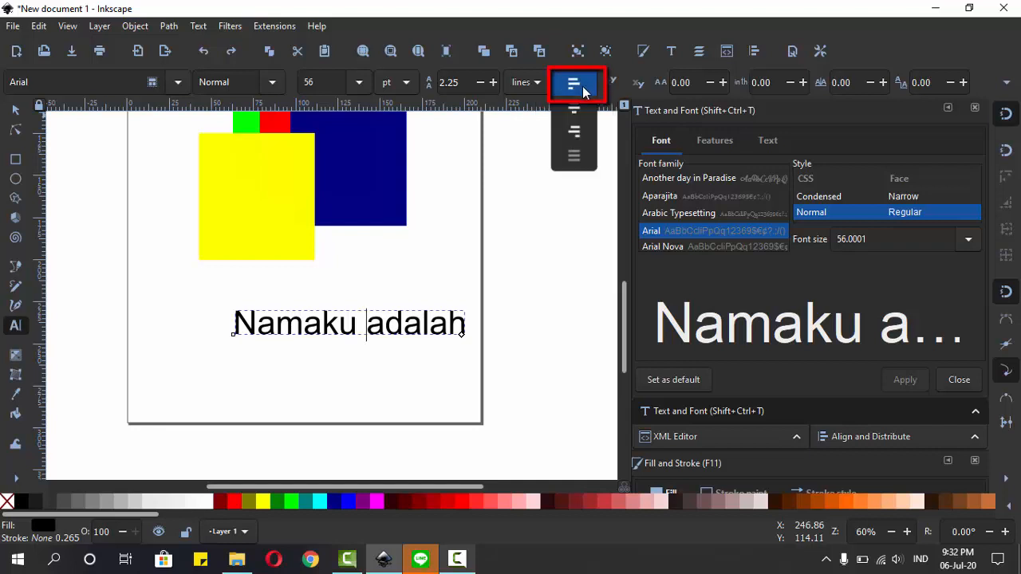
pyautogui.click(583, 83)
pyautogui.click(583, 83)
pyautogui.click(576, 109)
pyautogui.click(582, 88)
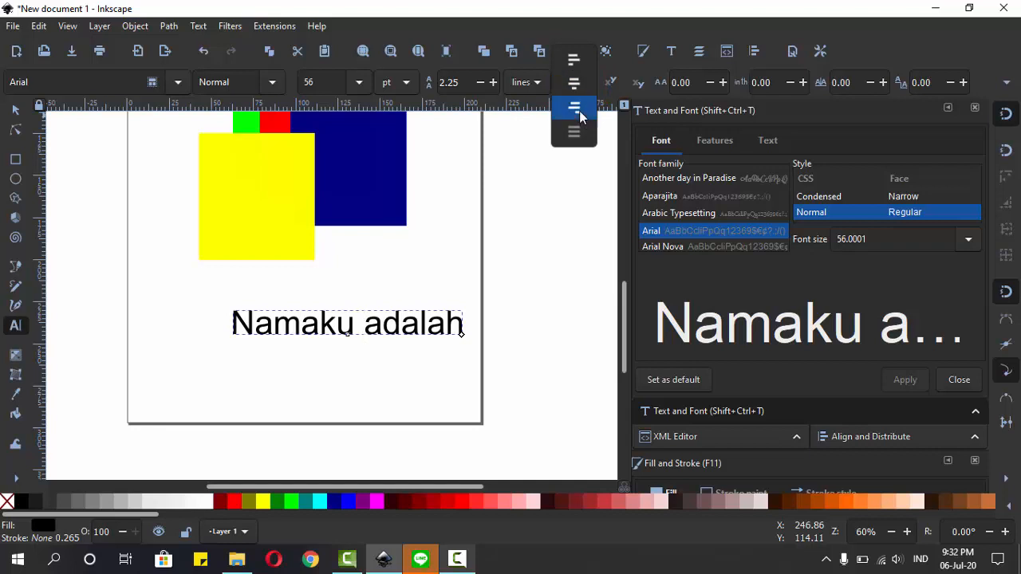
pyautogui.click(579, 110)
pyautogui.click(362, 324)
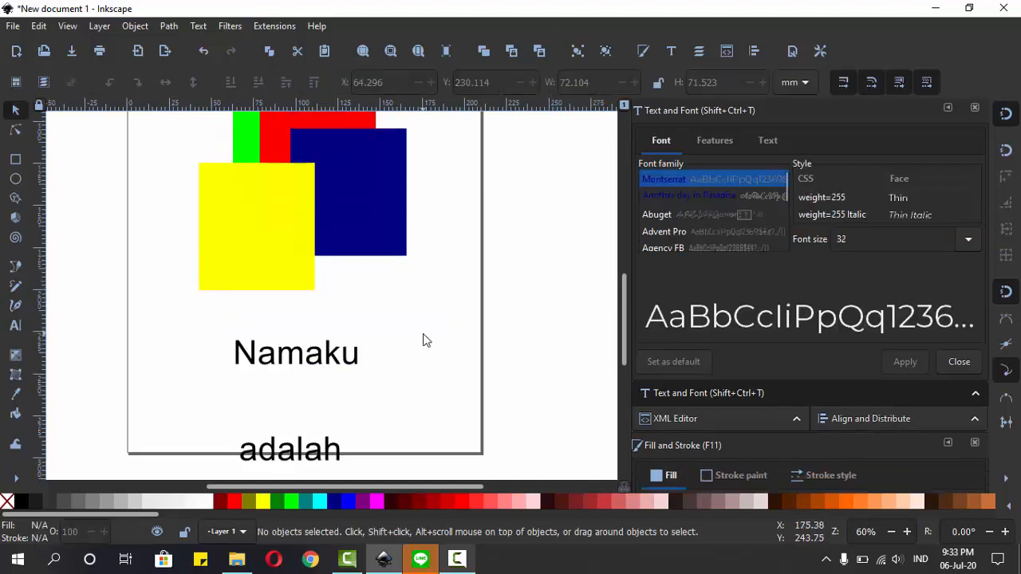
# Step: Delete the two-line text "Namaku adalah" below the rectangles
pyautogui.scroll(-1, 424, 335)
pyautogui.scroll(-1, 424, 340)
pyautogui.scroll(1, 421, 337)
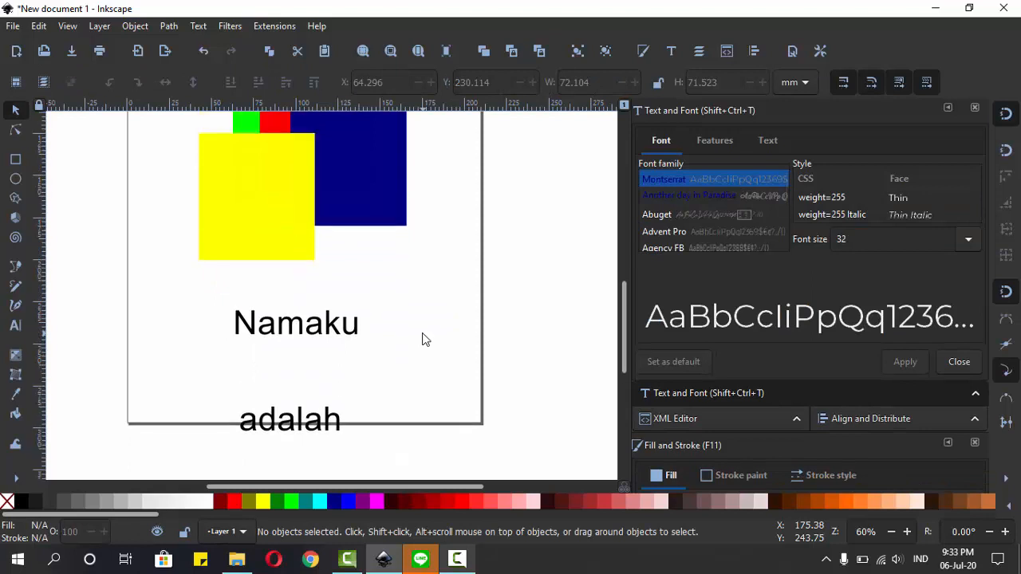
pyautogui.moveTo(422, 272); pyautogui.dragTo(196, 459)
pyautogui.press('Delete')
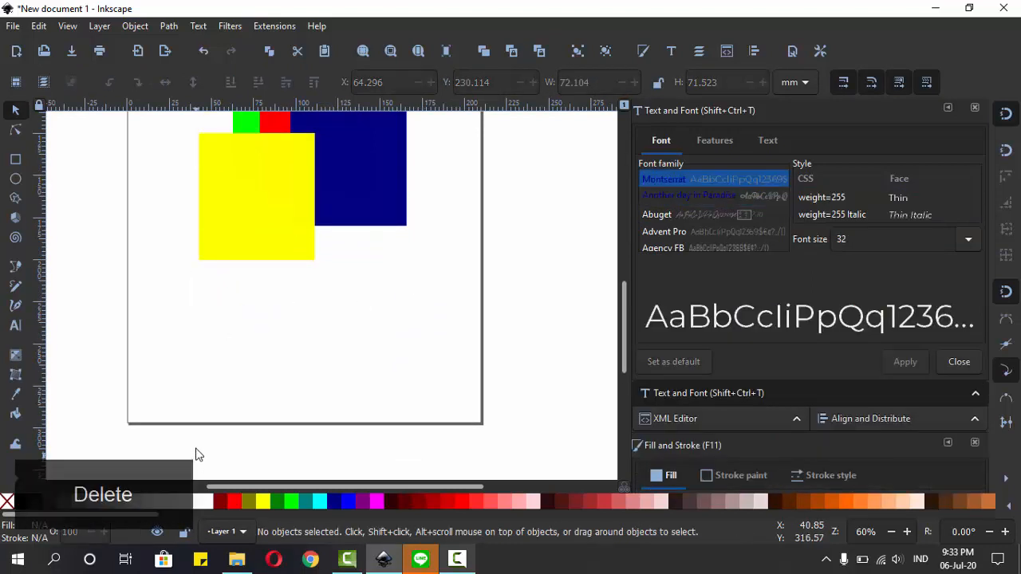
# Step: Save the drawing as an Inkscape SVG file named latihan in the Desain folder
pyautogui.scroll(4, 287, 405)
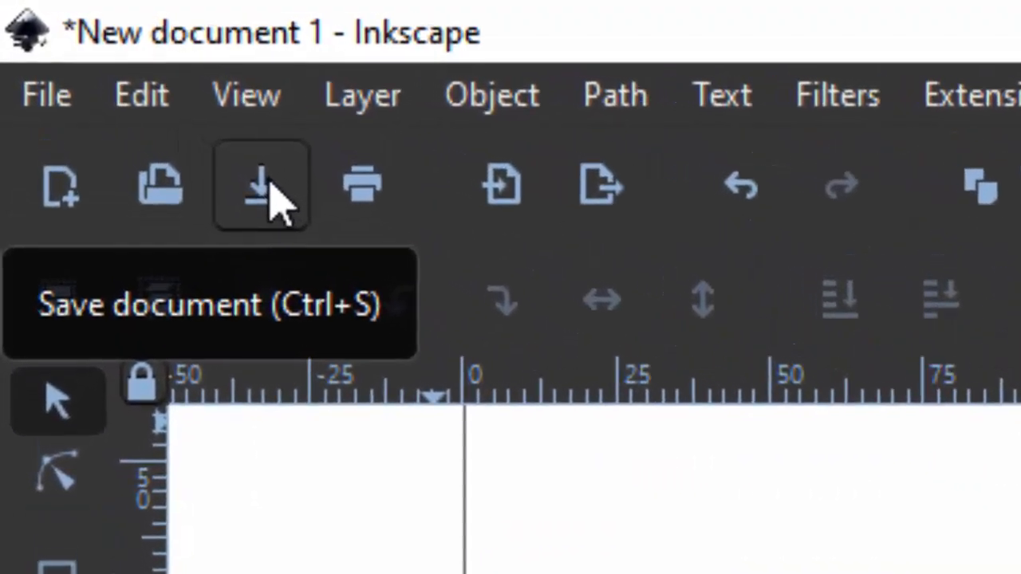
pyautogui.click(44, 95)
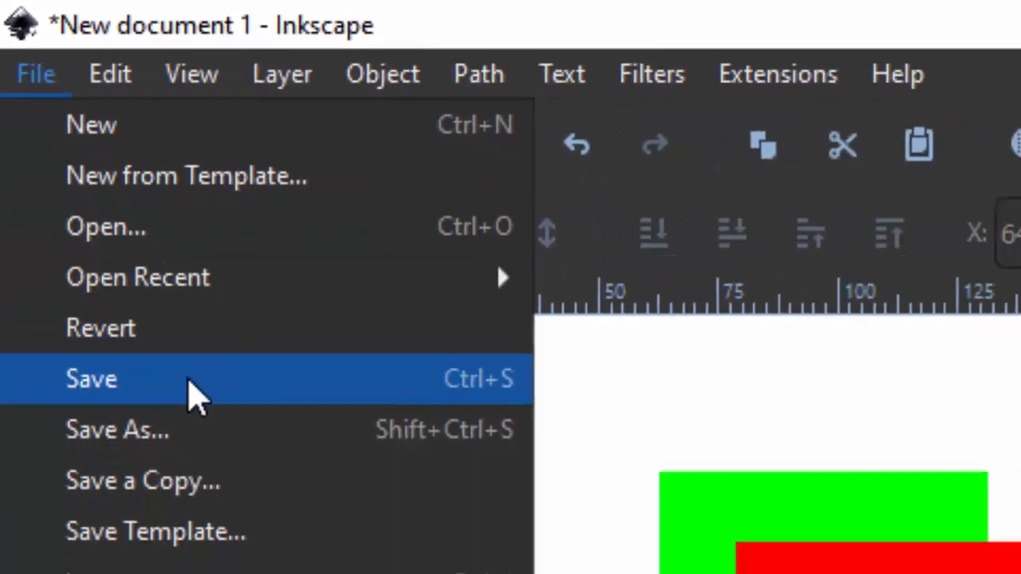
pyautogui.click(247, 501)
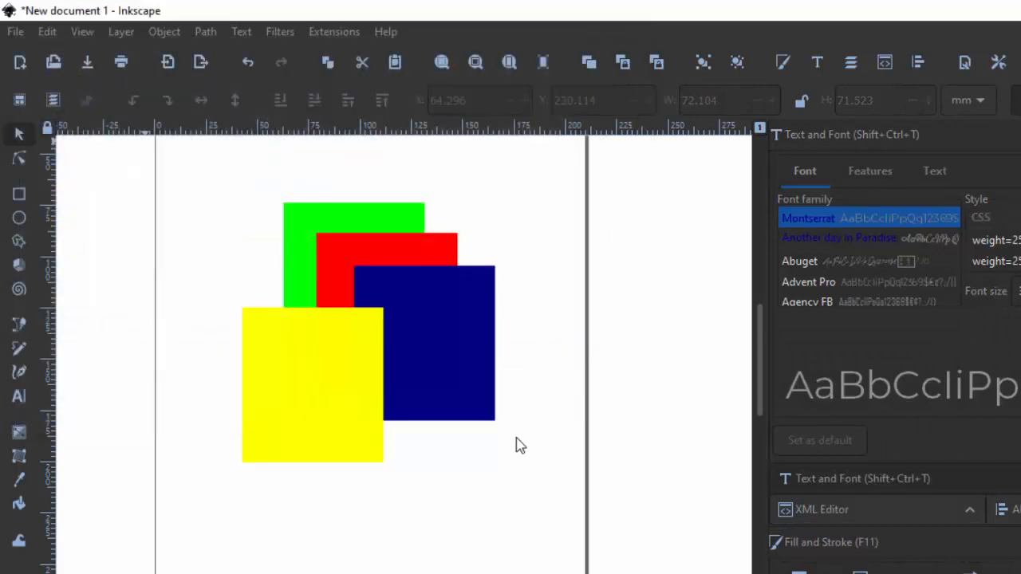
pyautogui.hotkey('ctrl', 's')
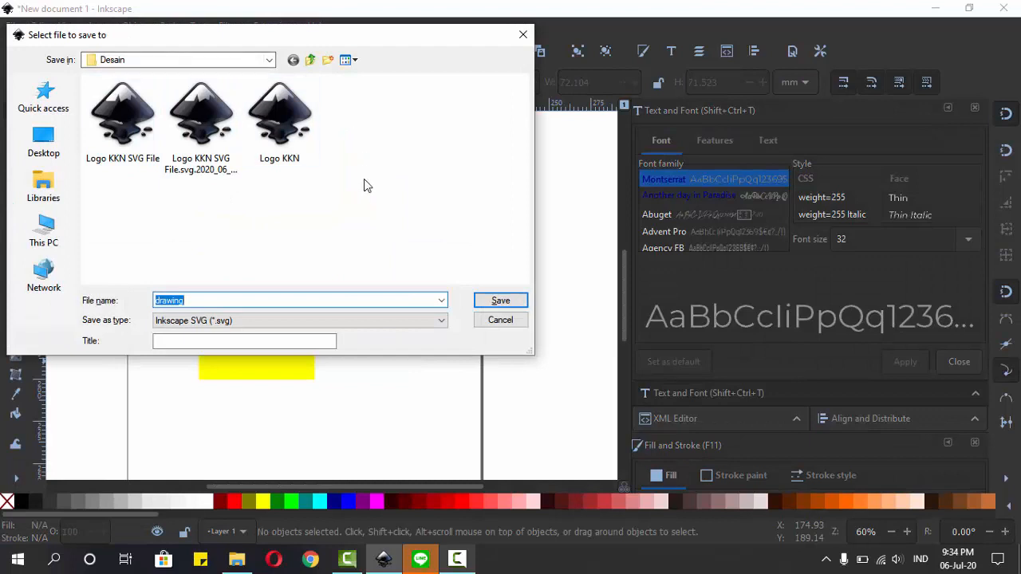
pyautogui.click(243, 300)
pyautogui.doubleClick(169, 300)
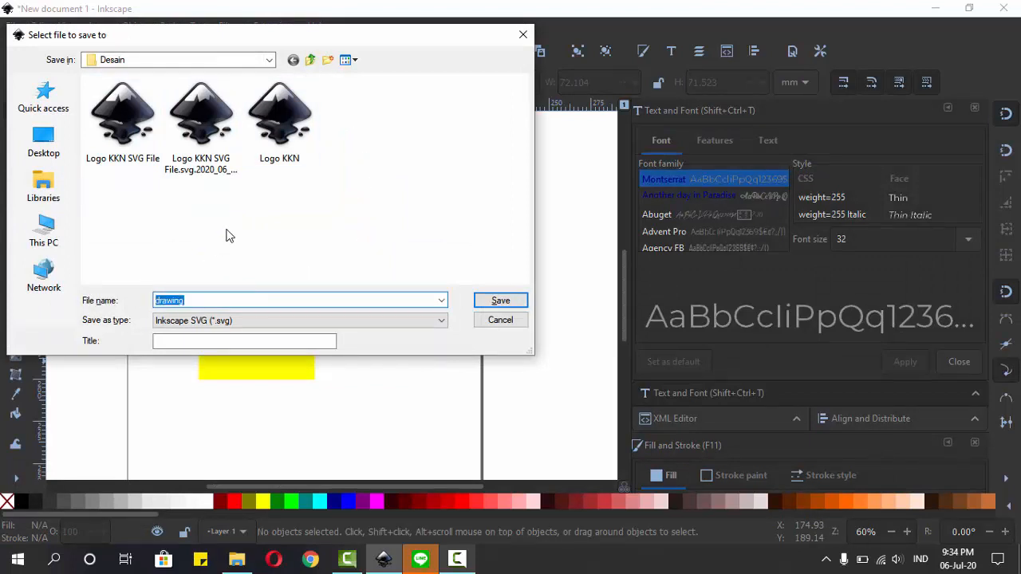
pyautogui.write('latihan')
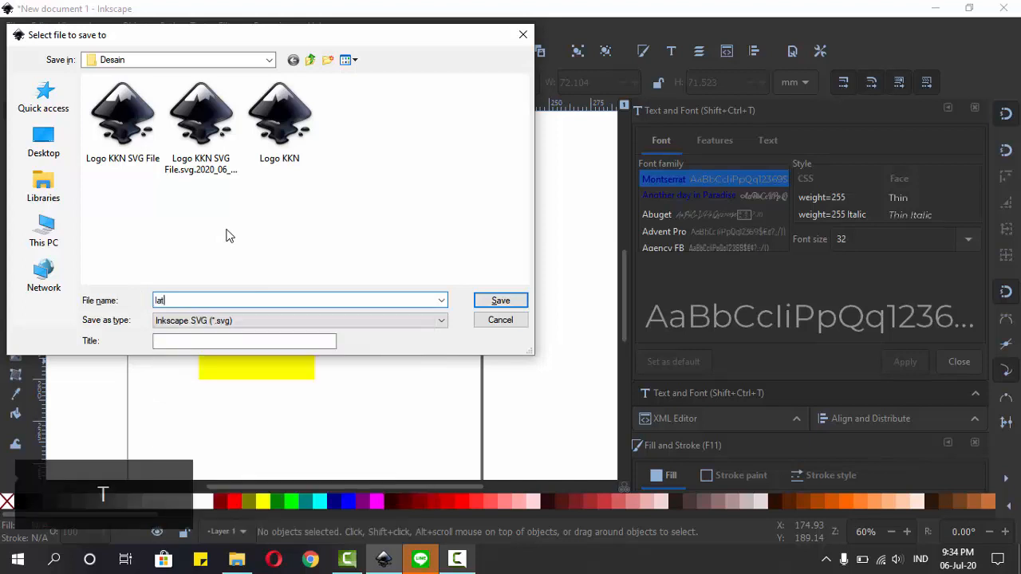
pyautogui.click(496, 302)
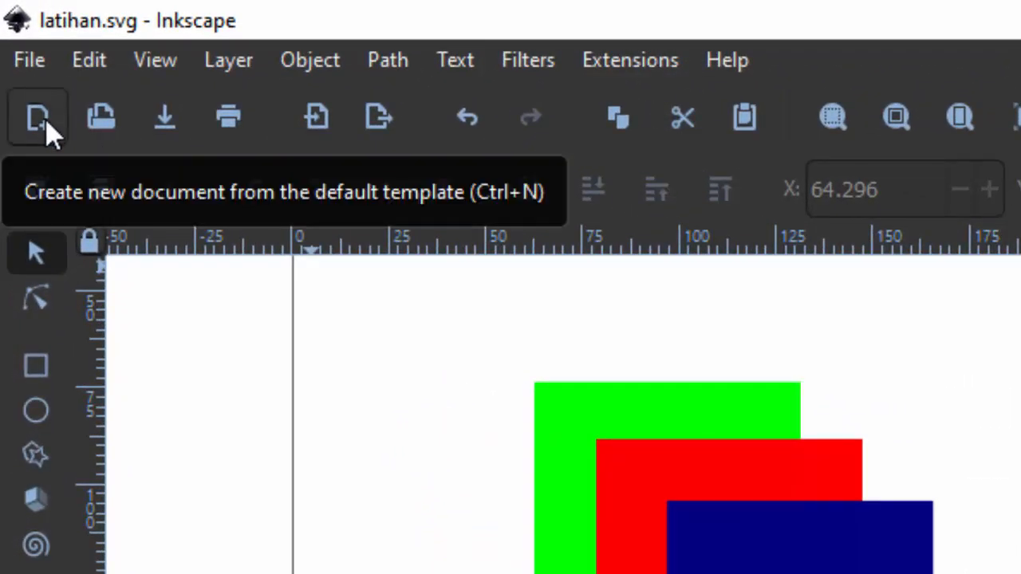
# Step: Create a new document from the default template
pyautogui.click(32, 67)
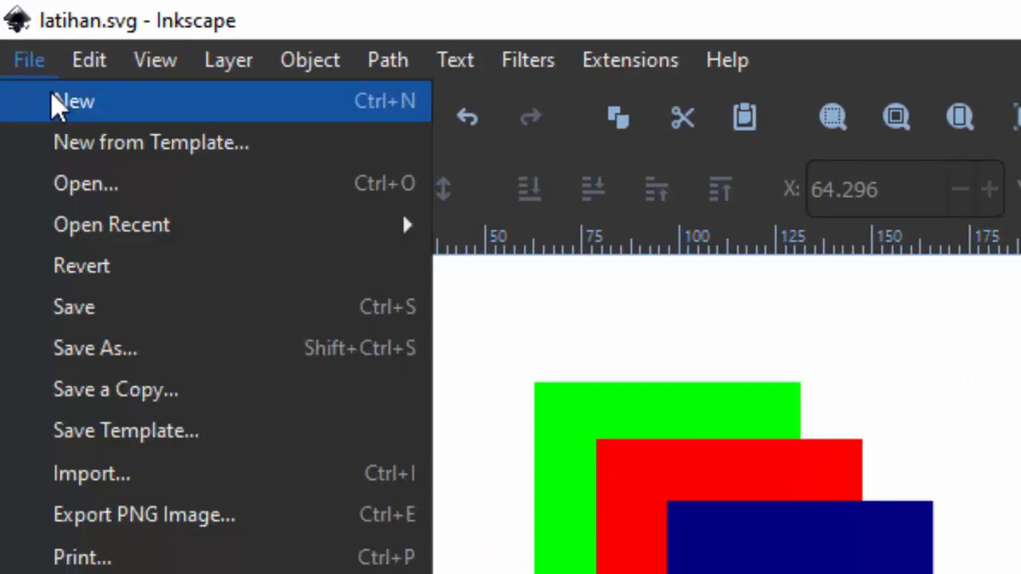
pyautogui.click(565, 282)
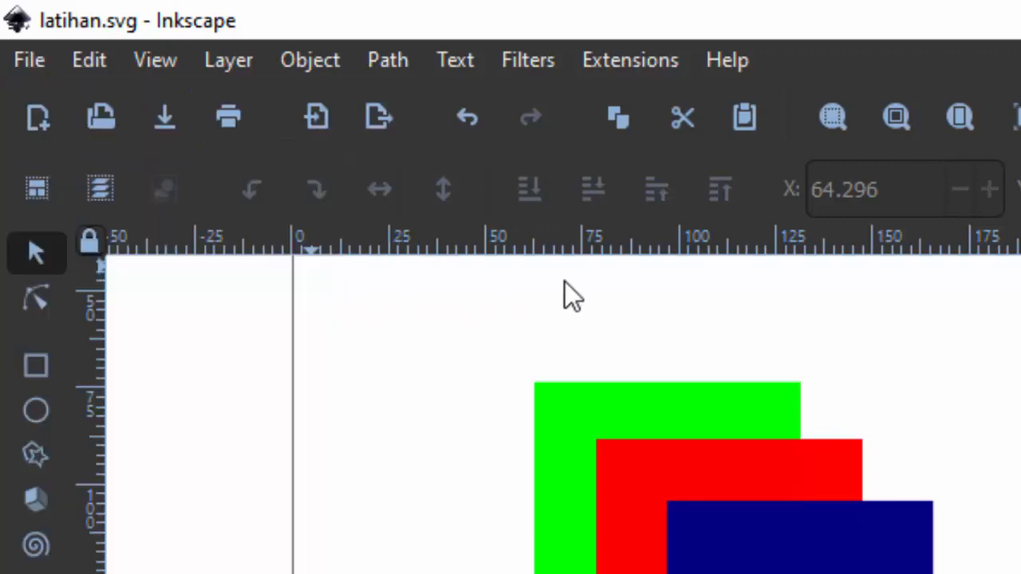
pyautogui.hotkey('ctrl', 'n')
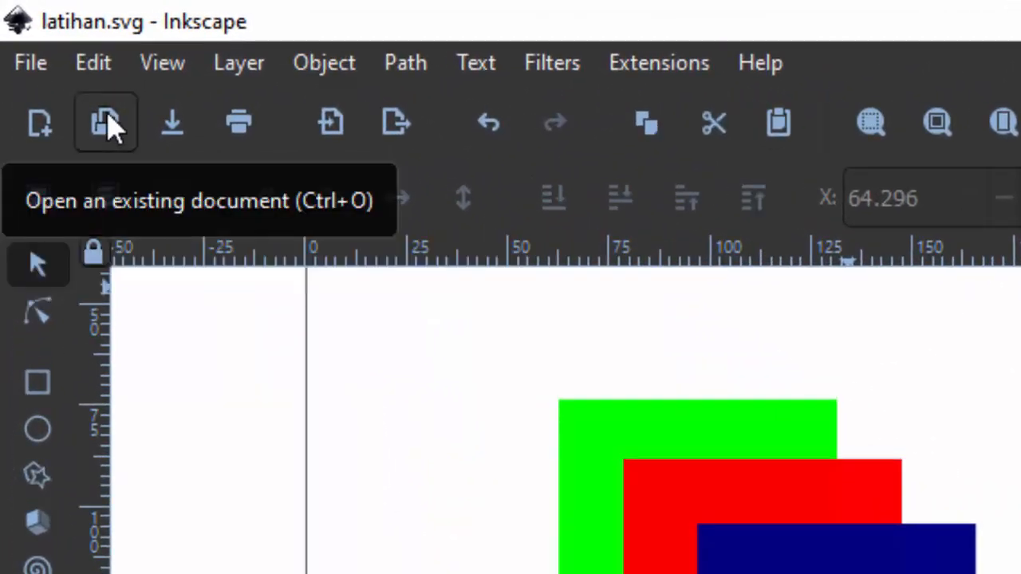
# Step: Browse the Tugas folder for a document to open, and close the file dialog without opening one
pyautogui.click(32, 65)
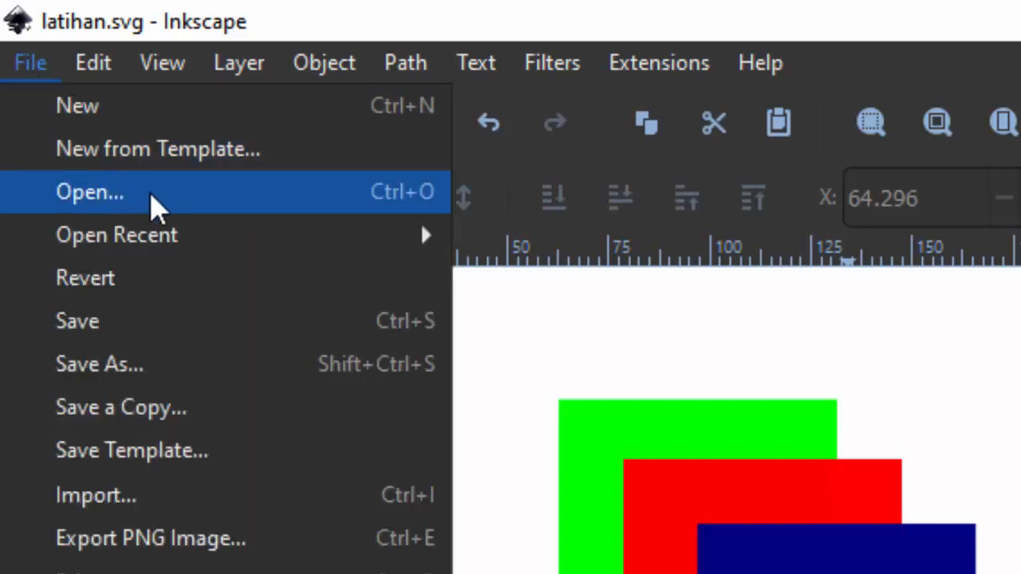
pyautogui.click(90, 193)
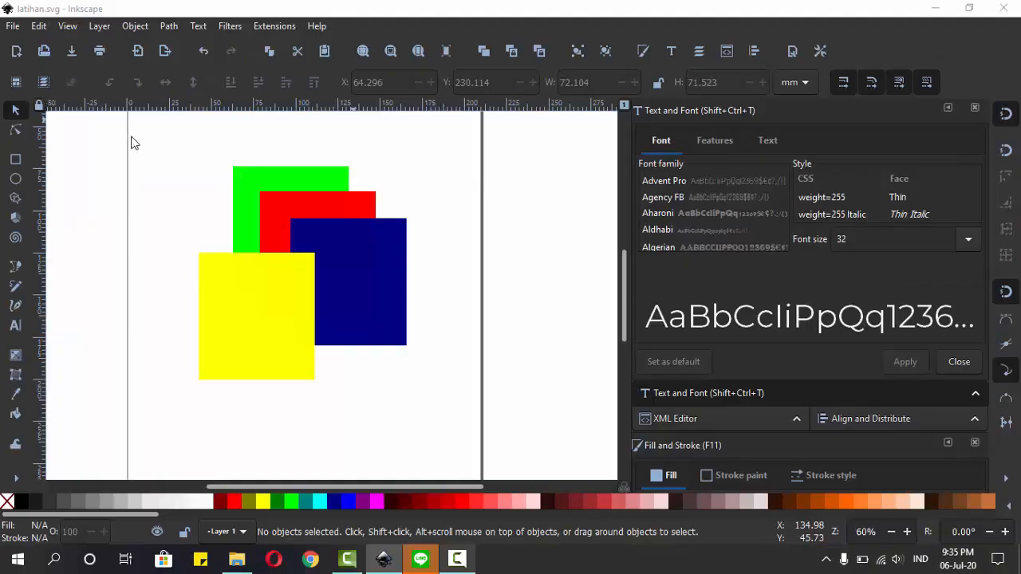
pyautogui.scroll(-3, 379, 199)
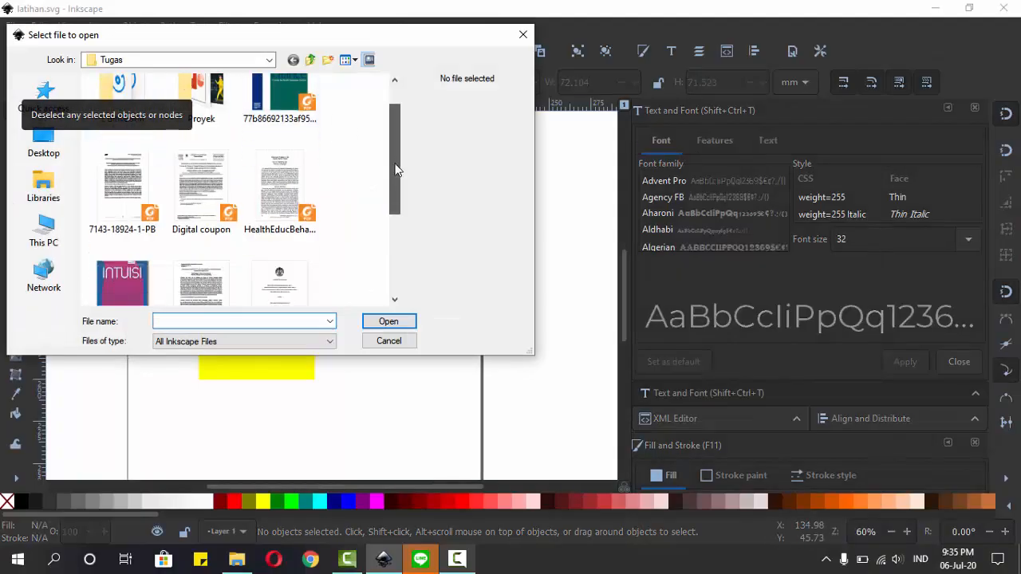
pyautogui.scroll(3, 371, 160)
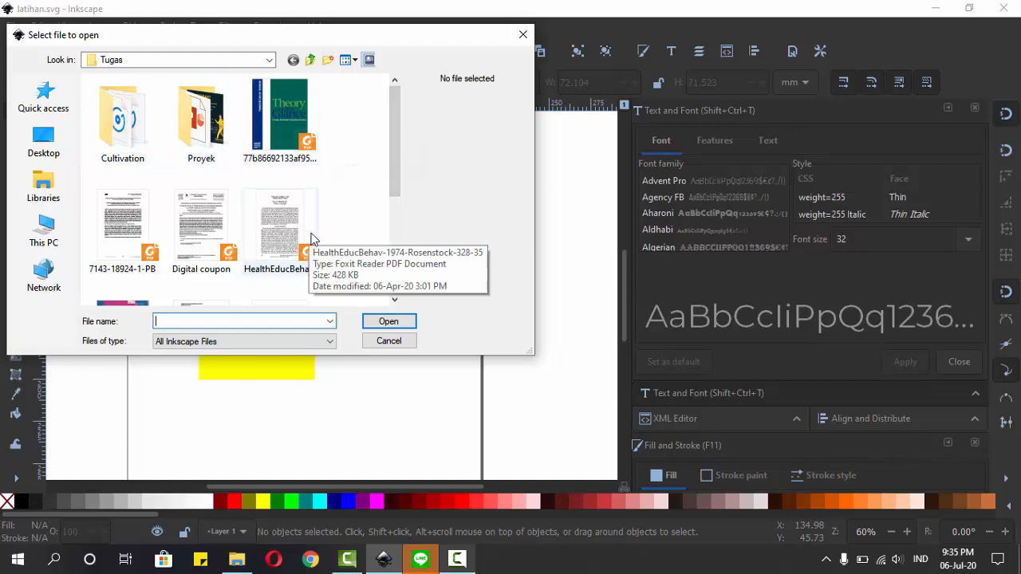
pyautogui.click(389, 340)
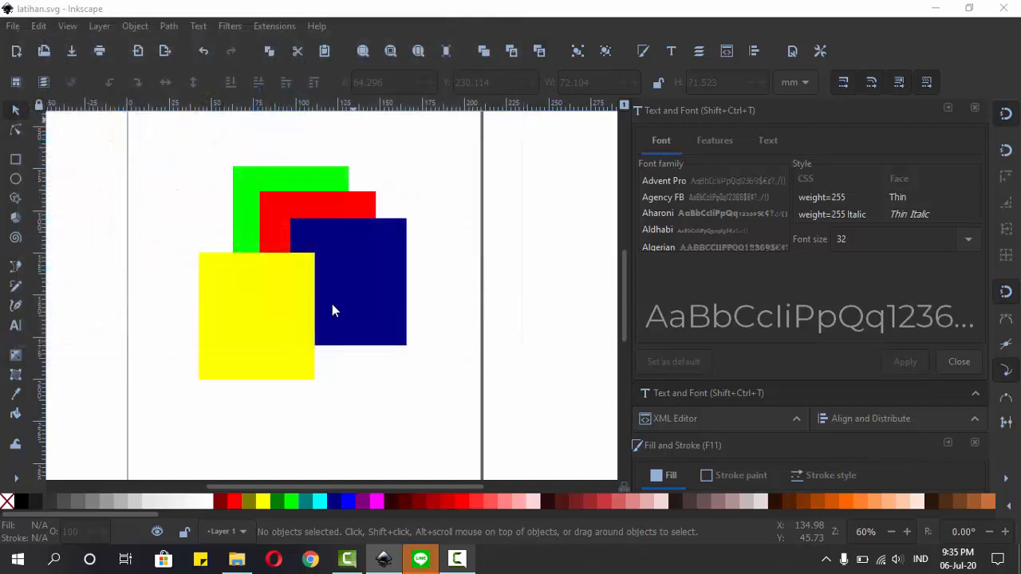
# Step: Look through the list of recently opened files
pyautogui.click(16, 27)
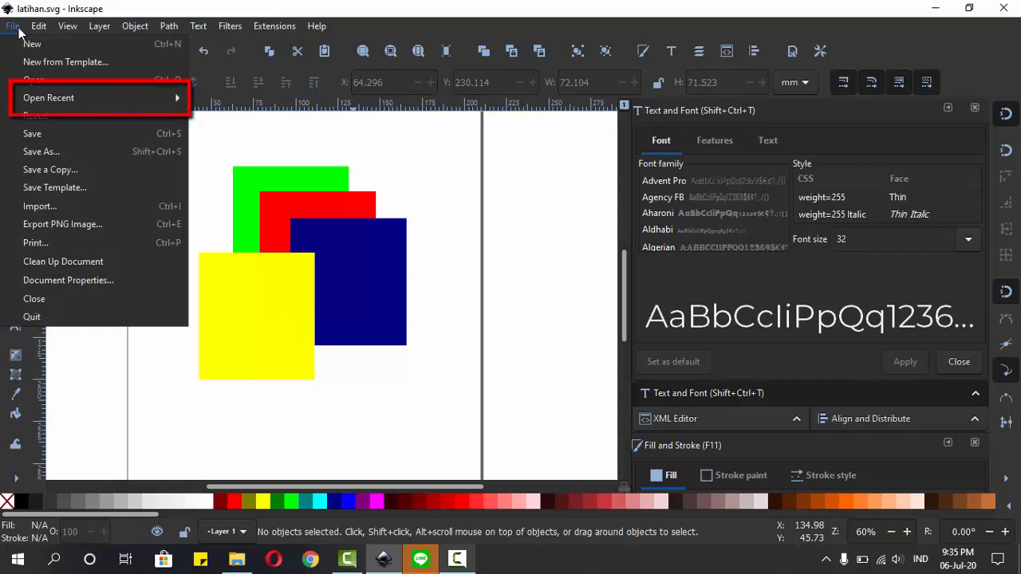
pyautogui.moveTo(63, 98)
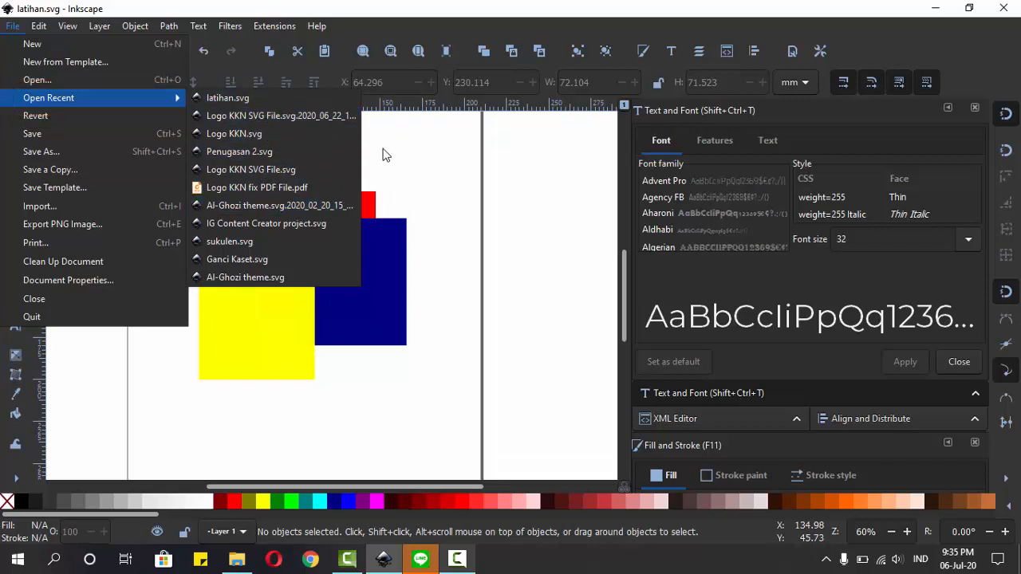
pyautogui.click(295, 103)
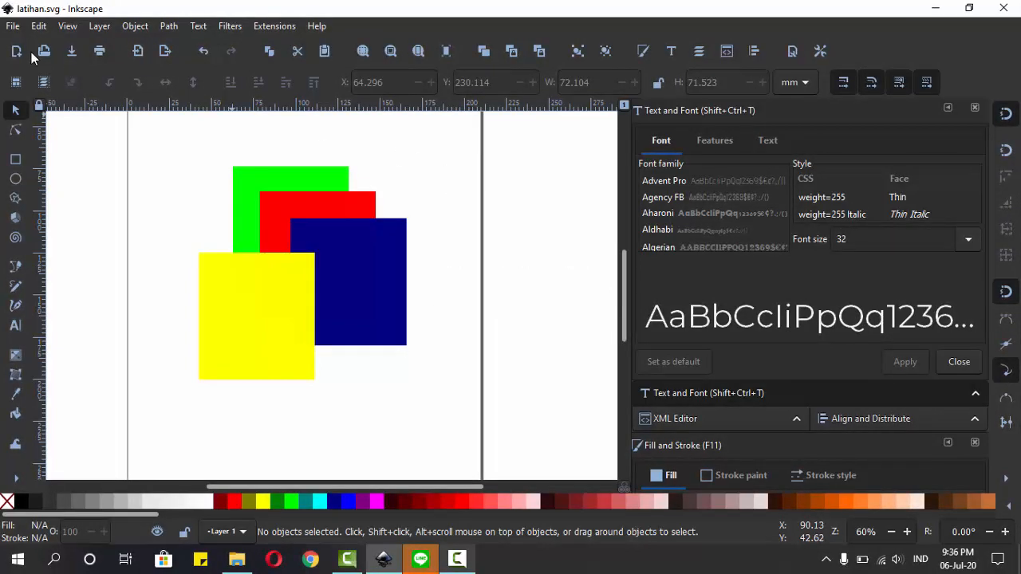
# Step: Open the PNG image export settings for the drawing
pyautogui.click(12, 26)
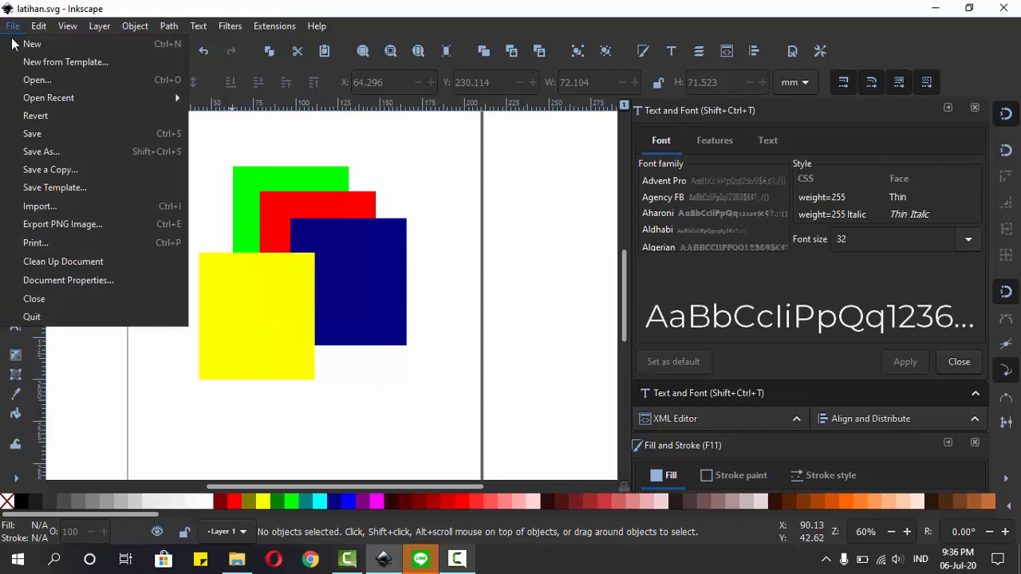
pyautogui.click(88, 225)
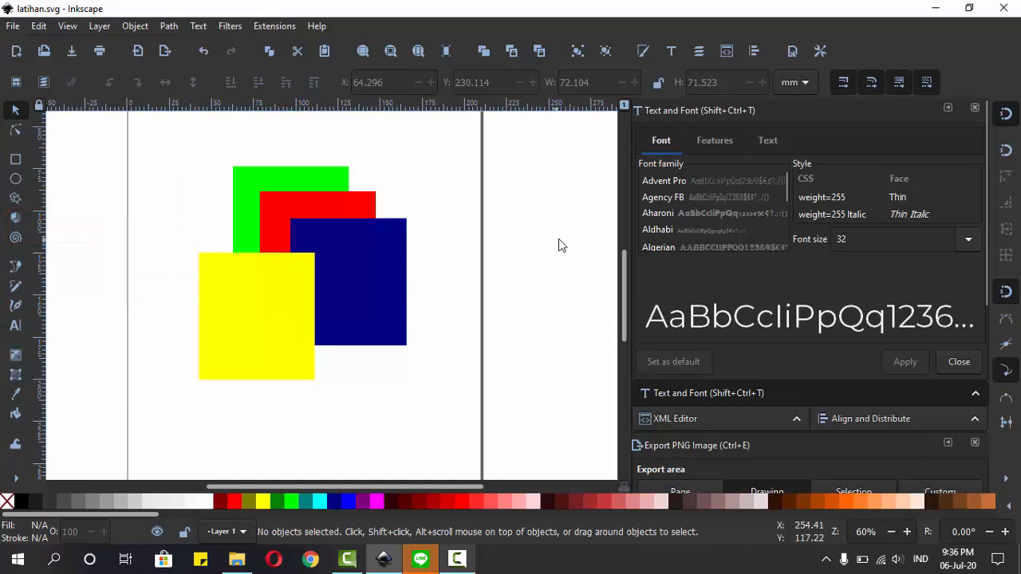
pyautogui.scroll(-3, 833, 267)
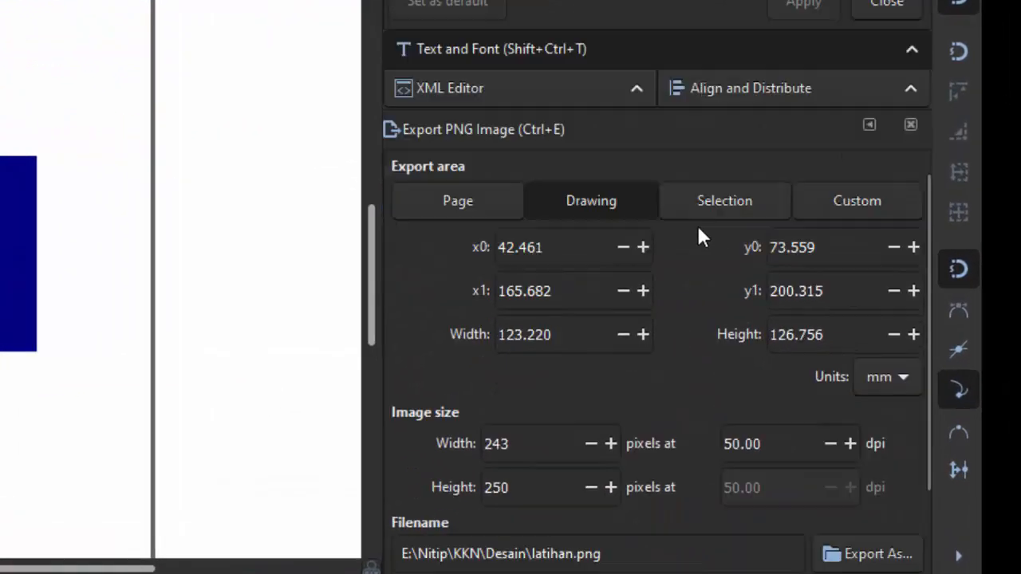
pyautogui.scroll(-2, 796, 420)
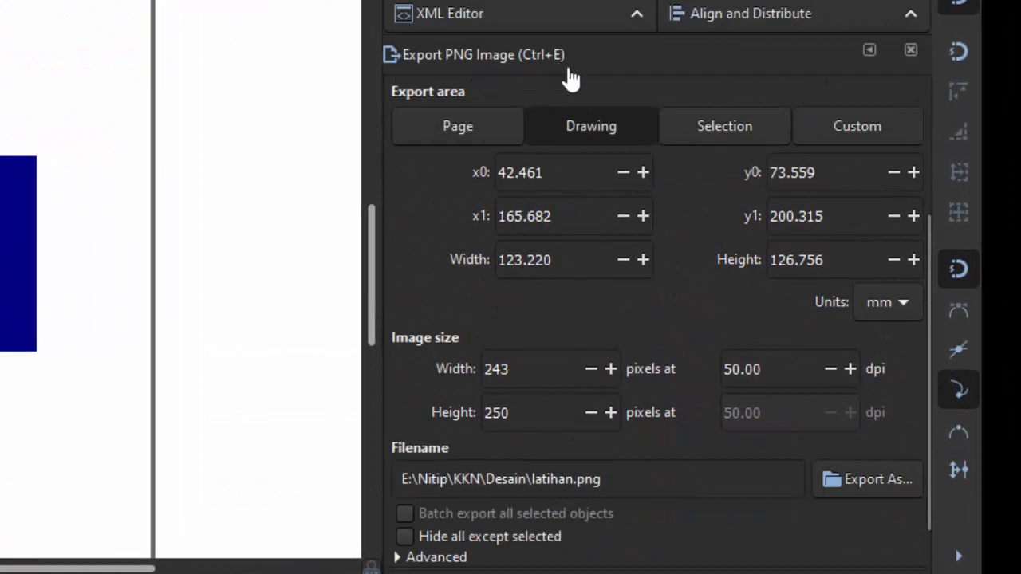
pyautogui.scroll(-2, 574, 84)
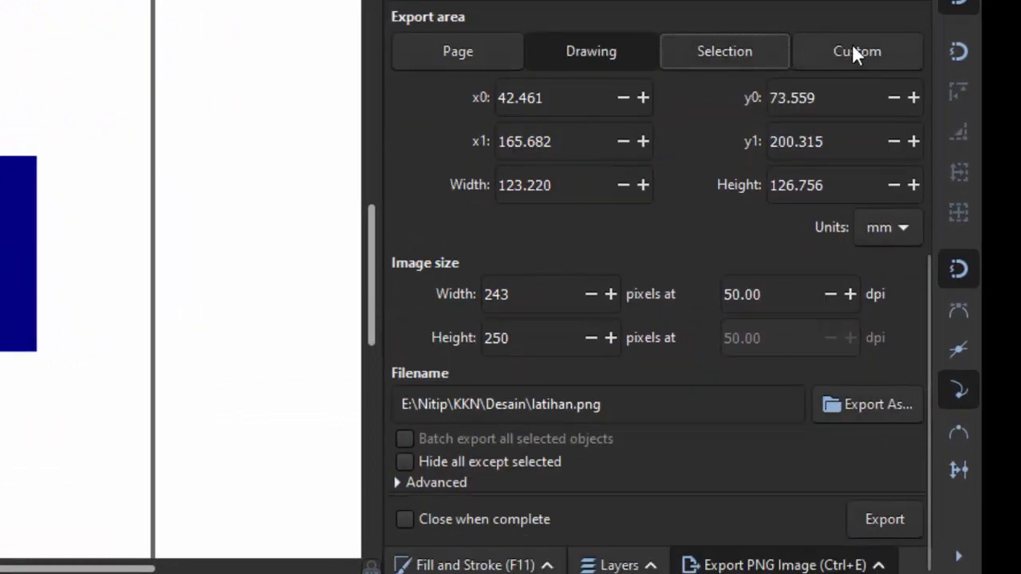
# Step: Set the export area to Page and choose latihan as the PNG file name in the Desain folder
pyautogui.click(467, 53)
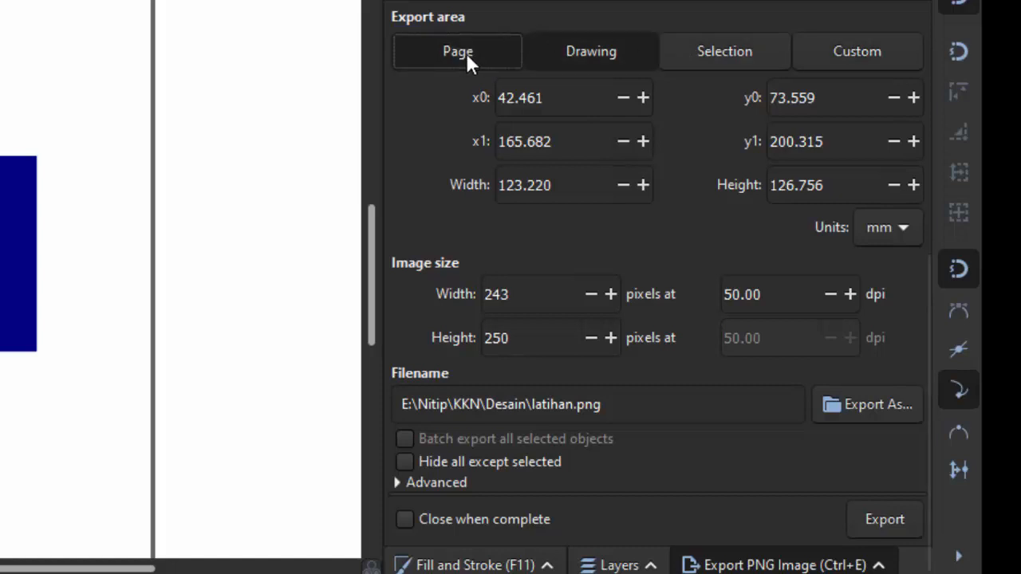
pyautogui.click(867, 405)
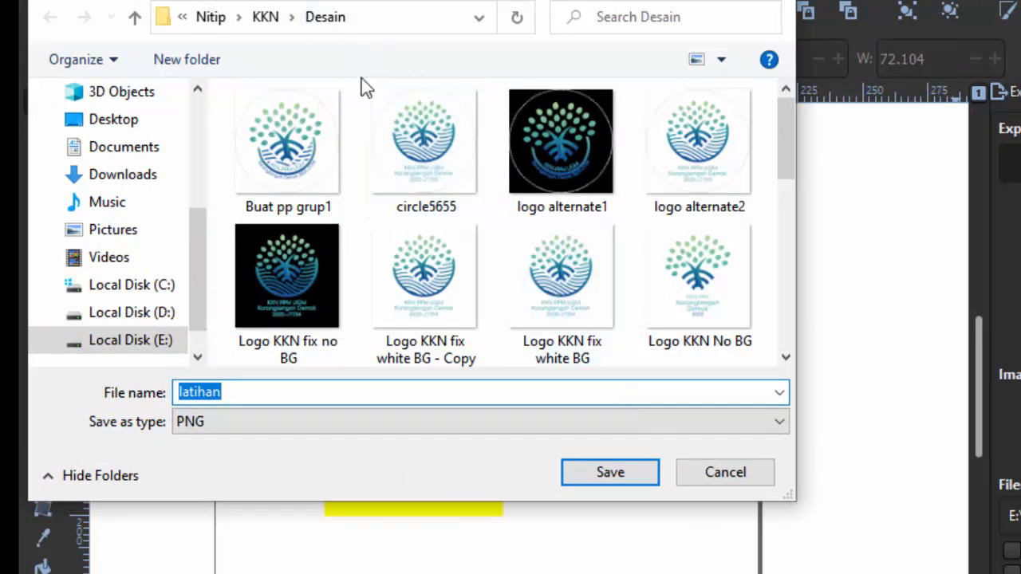
pyautogui.click(610, 474)
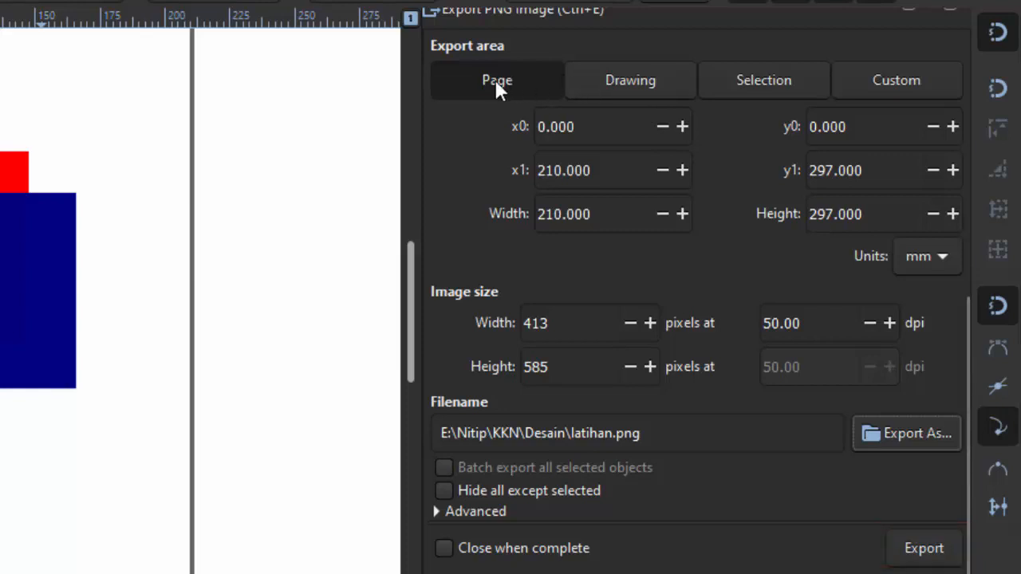
# Step: Set the export area to Drawing, and try moving the yellow rectangle off the page before undoing the move
pyautogui.scroll(-1, 206, 255)
pyautogui.scroll(-1, 204, 248)
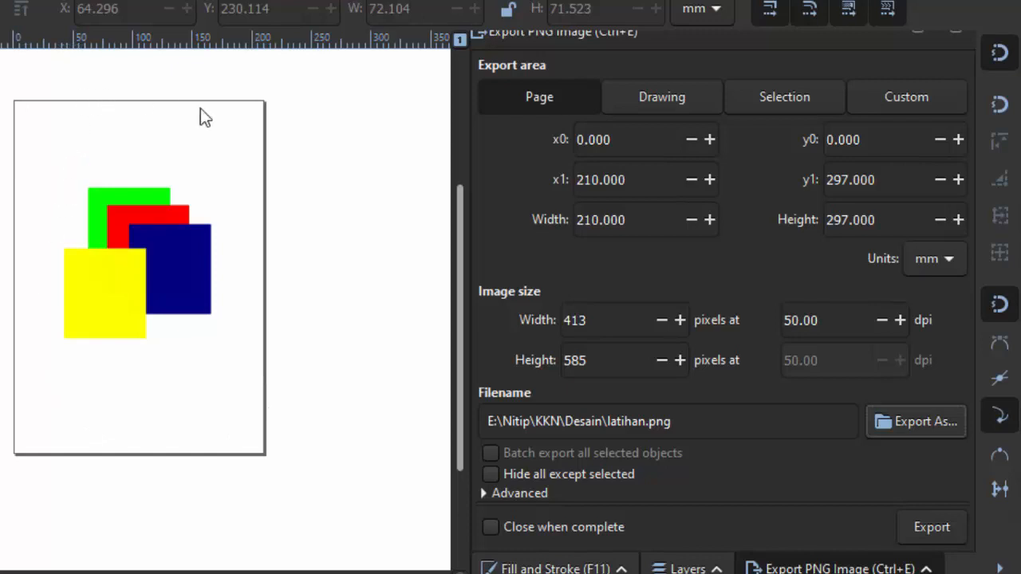
pyautogui.click(682, 111)
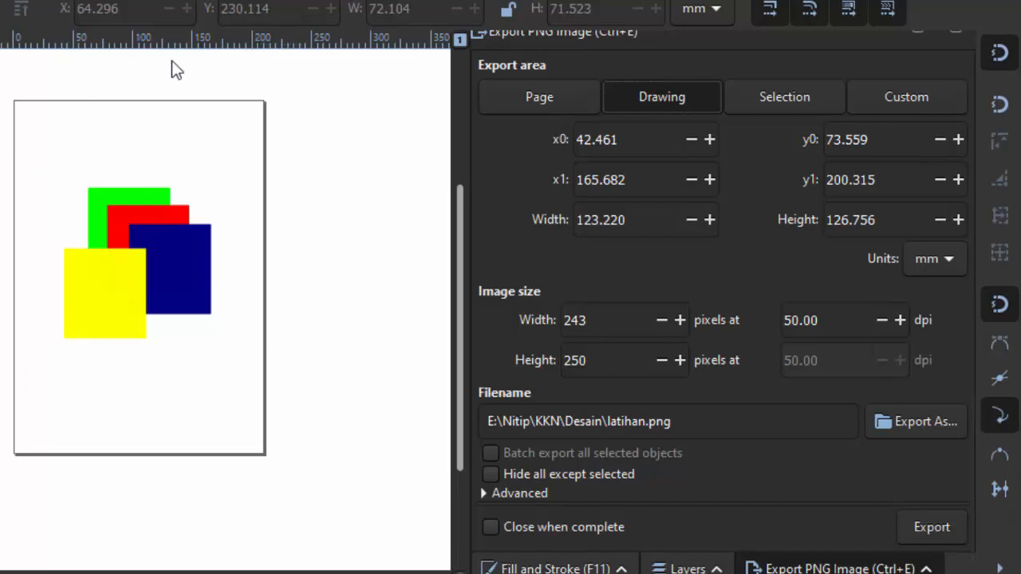
pyautogui.moveTo(96, 287); pyautogui.dragTo(0, 155)
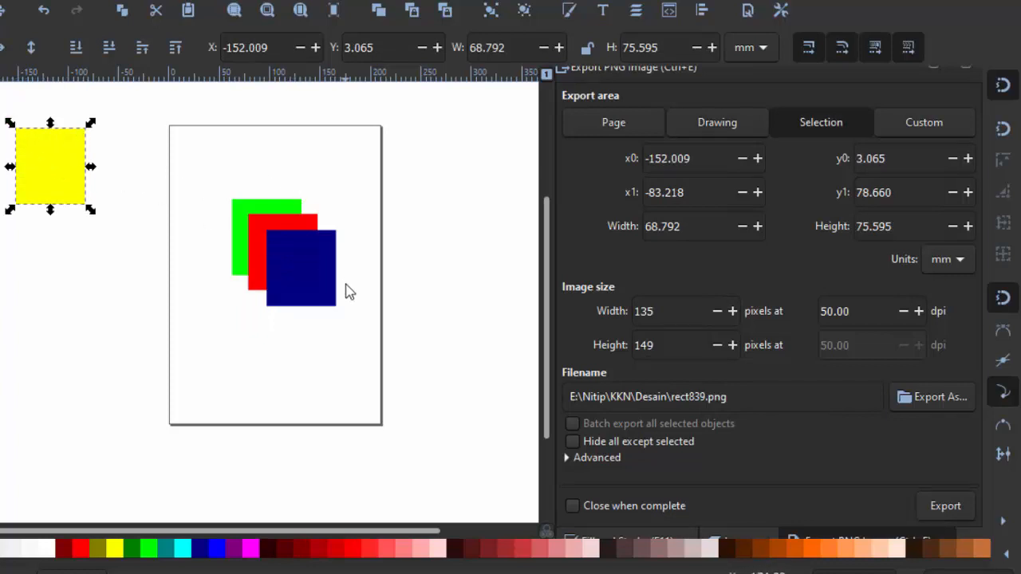
pyautogui.hotkey('ctrl', 'z')
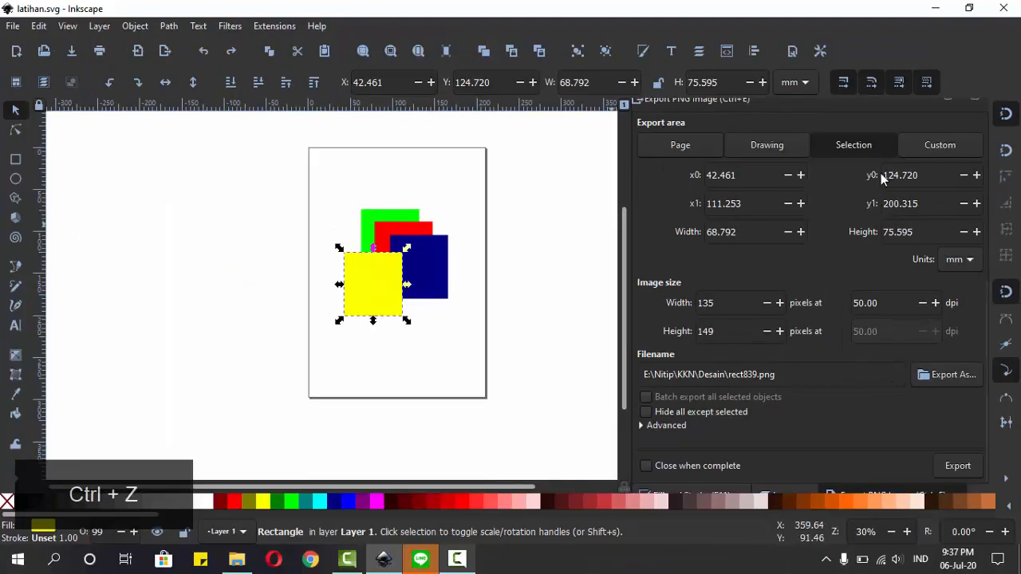
# Step: Try the Custom export area, and set the area to Selection with all four rectangles selected
pyautogui.click(911, 125)
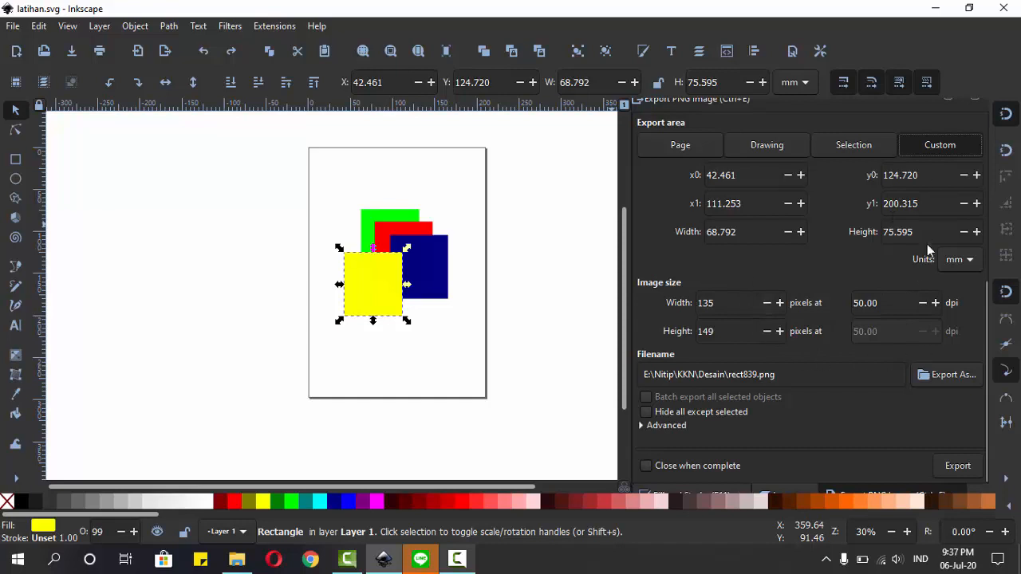
pyautogui.click(851, 151)
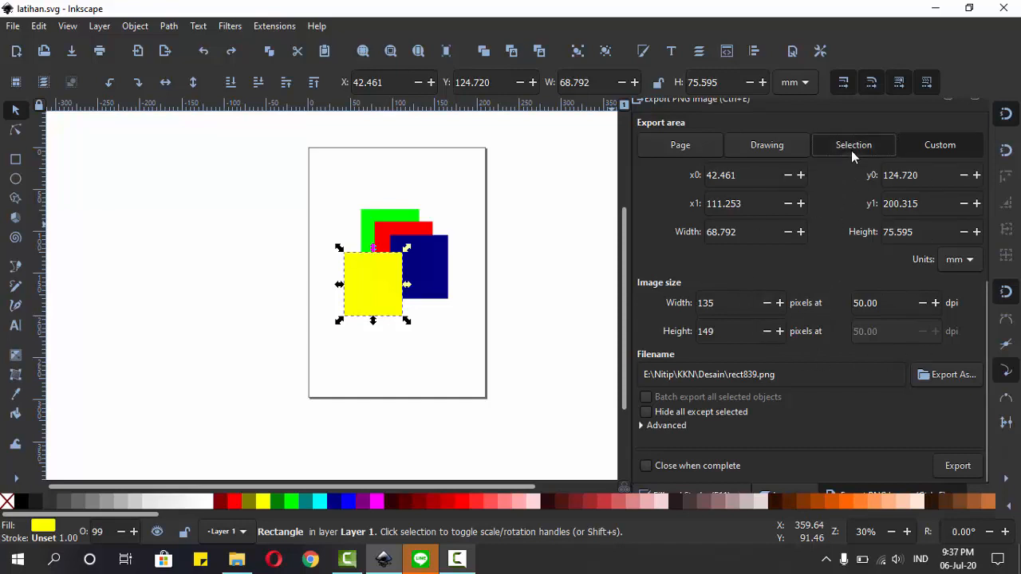
pyautogui.click(475, 209)
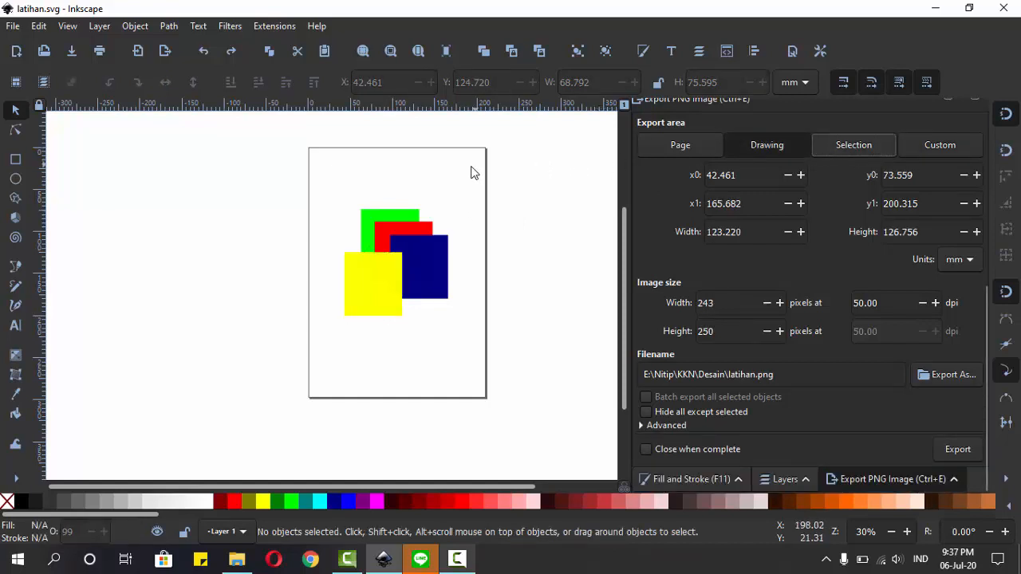
pyautogui.moveTo(470, 165); pyautogui.dragTo(316, 345)
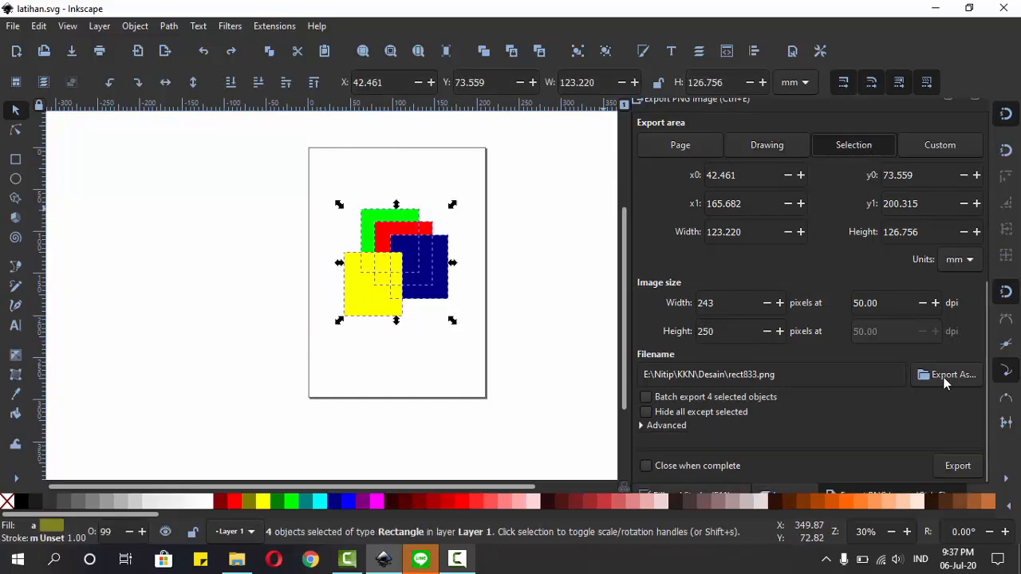
# Step: Export the four selected rectangles as a PNG named latihan 2 in the Desain folder
pyautogui.click(753, 375)
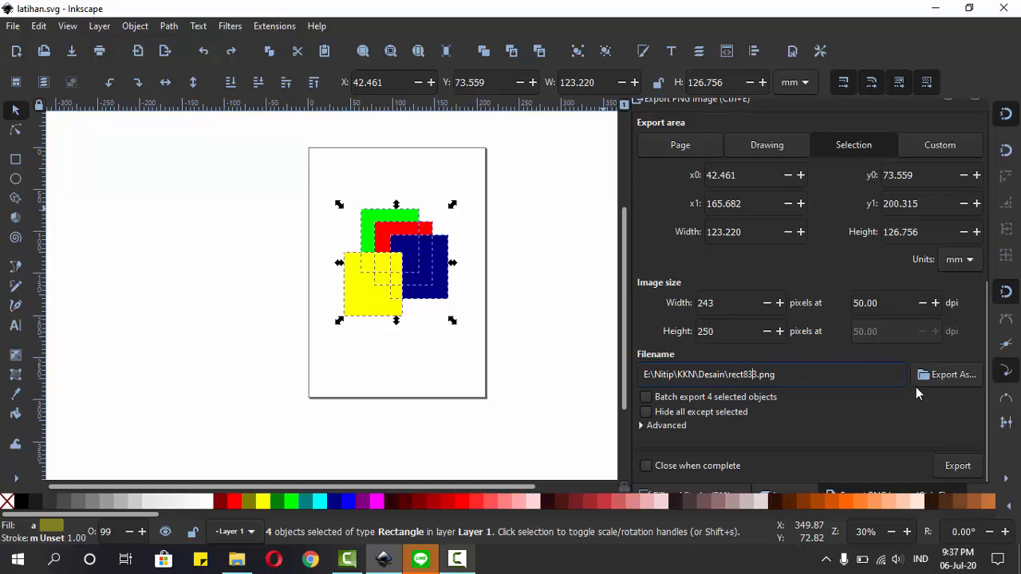
pyautogui.press('Right')
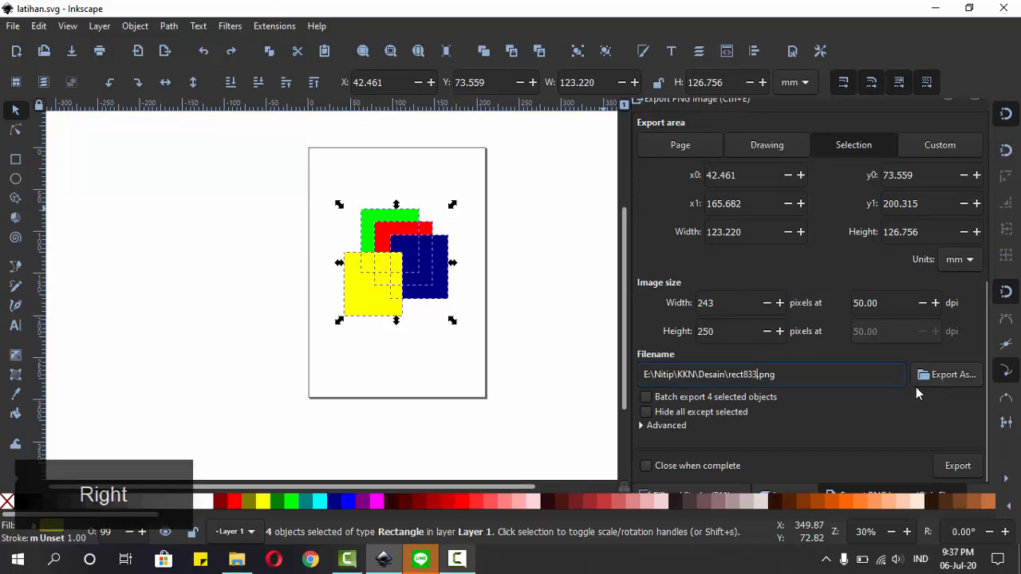
pyautogui.click(954, 375)
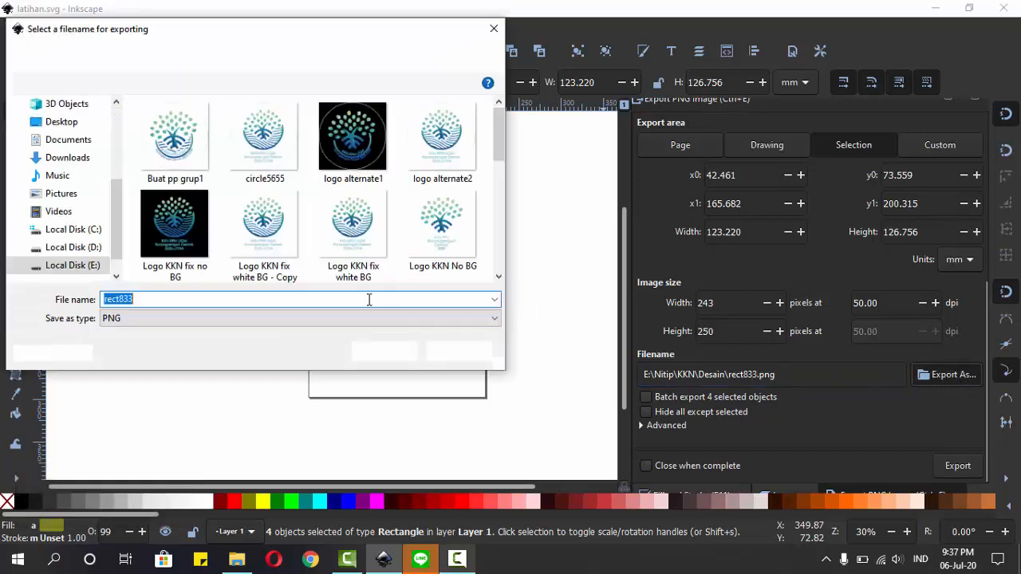
pyautogui.write('lat')
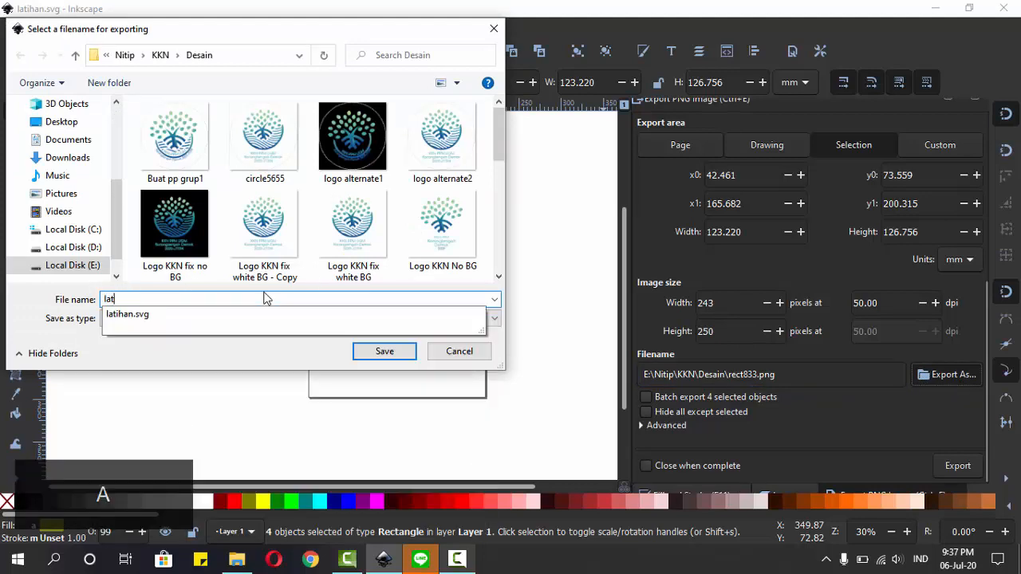
pyautogui.write('ihan 2')
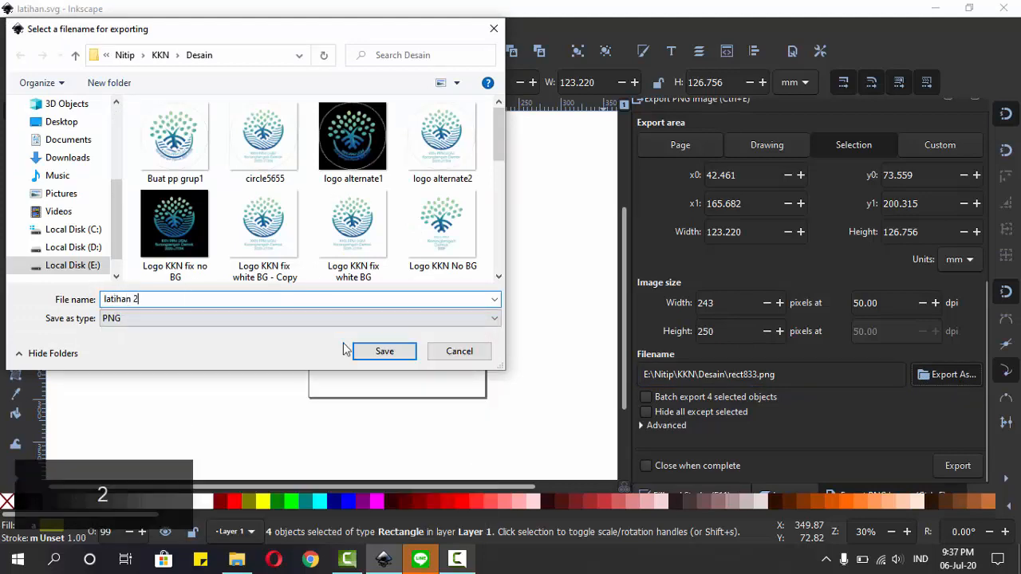
pyautogui.click(383, 351)
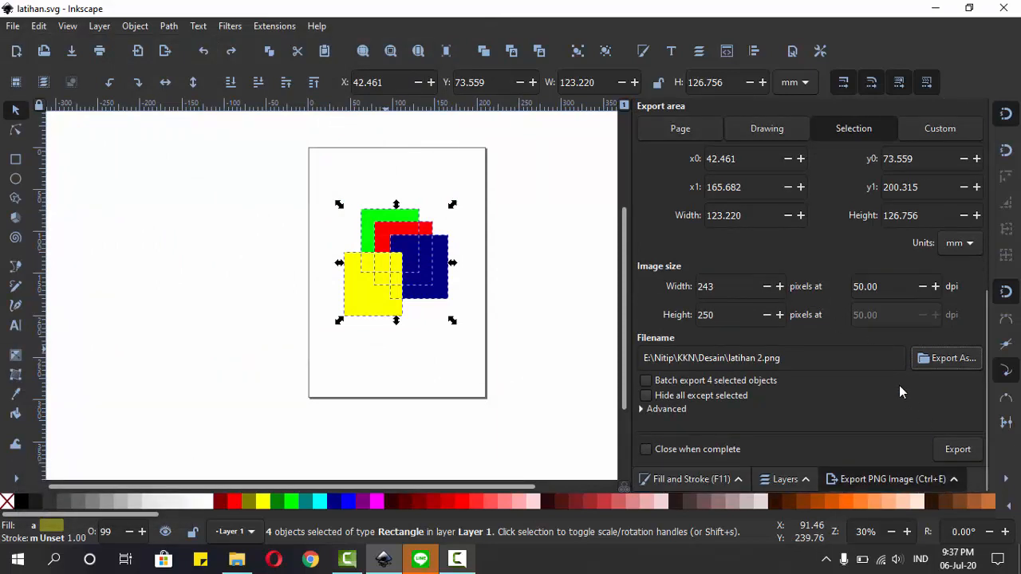
pyautogui.click(958, 451)
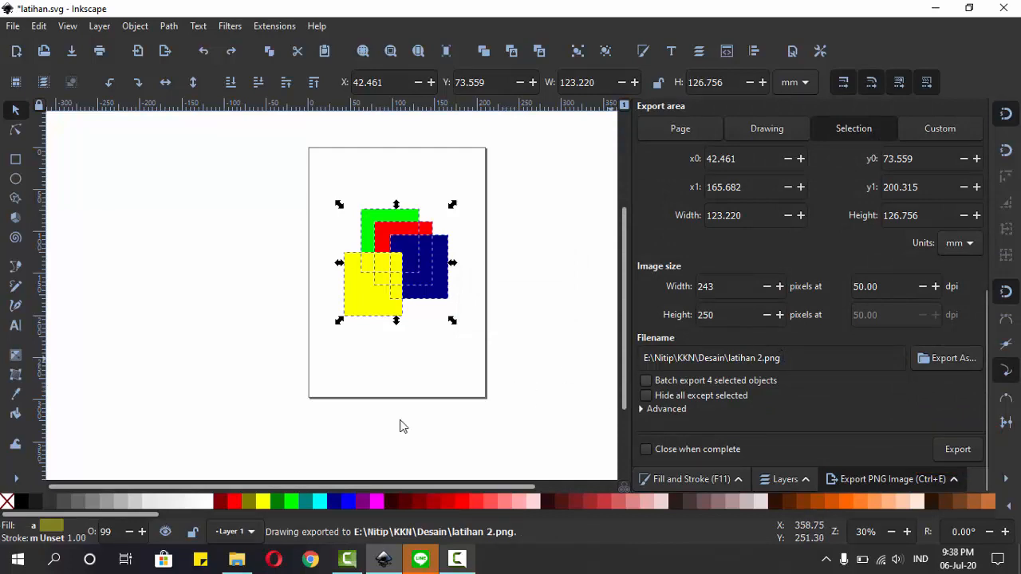
# Step: Switch to File Explorer, go to the Desain folder inside KKN, and open the exported latihan 2 image to check it
pyautogui.click(236, 559)
pyautogui.click(316, 124)
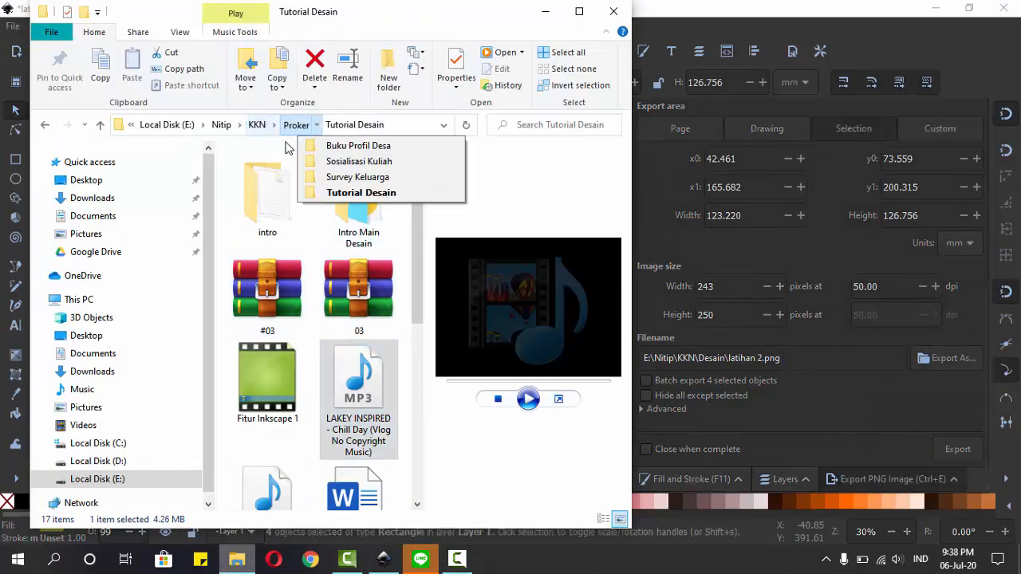
pyautogui.click(272, 145)
pyautogui.moveTo(415, 205); pyautogui.dragTo(415, 234)
pyautogui.click(277, 313)
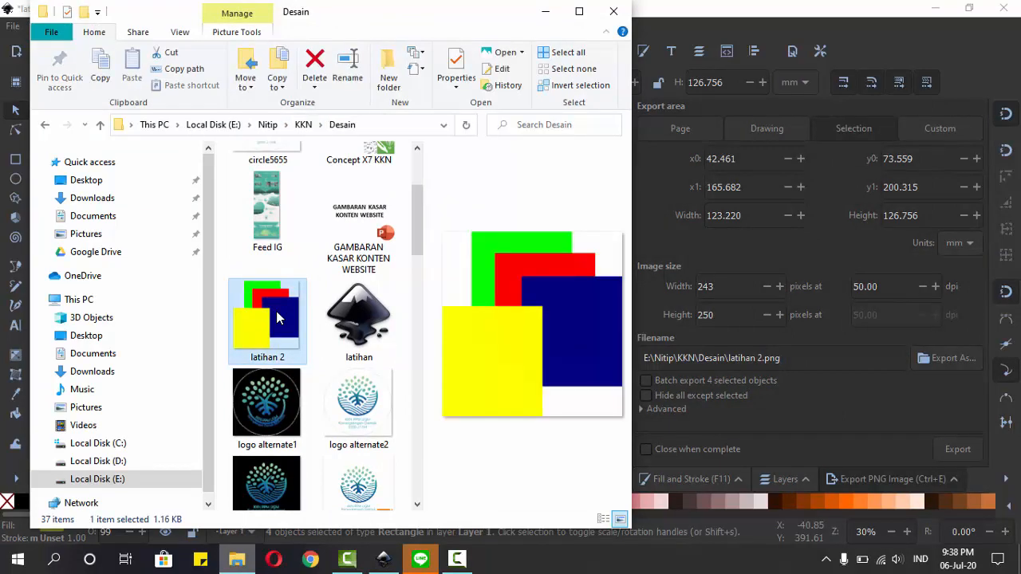
pyautogui.doubleClick(278, 318)
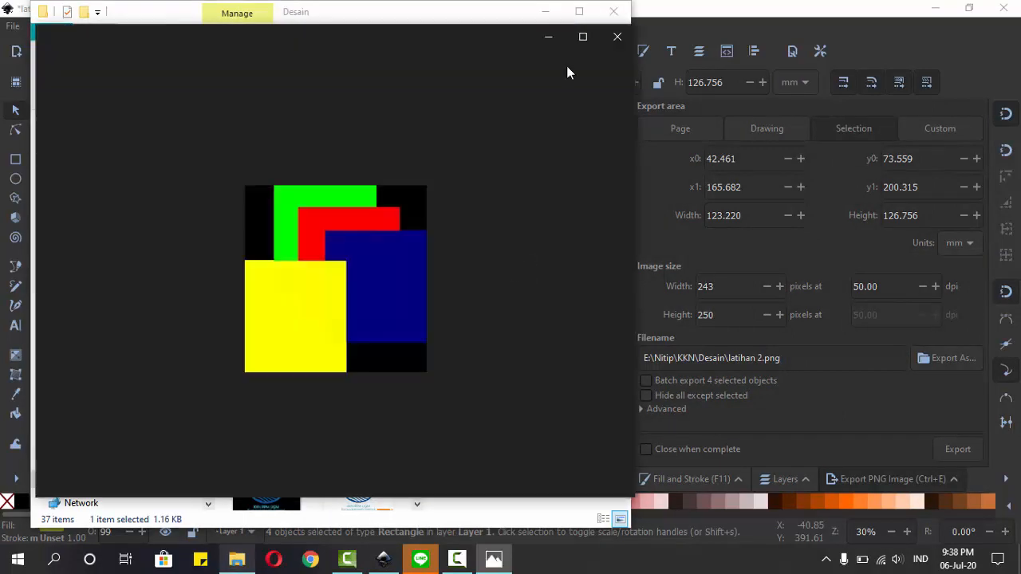
# Step: Close the image viewer and File Explorer windows, and deselect all rectangles in the Inkscape drawing
pyautogui.click(613, 11)
pyautogui.click(616, 35)
pyautogui.click(548, 238)
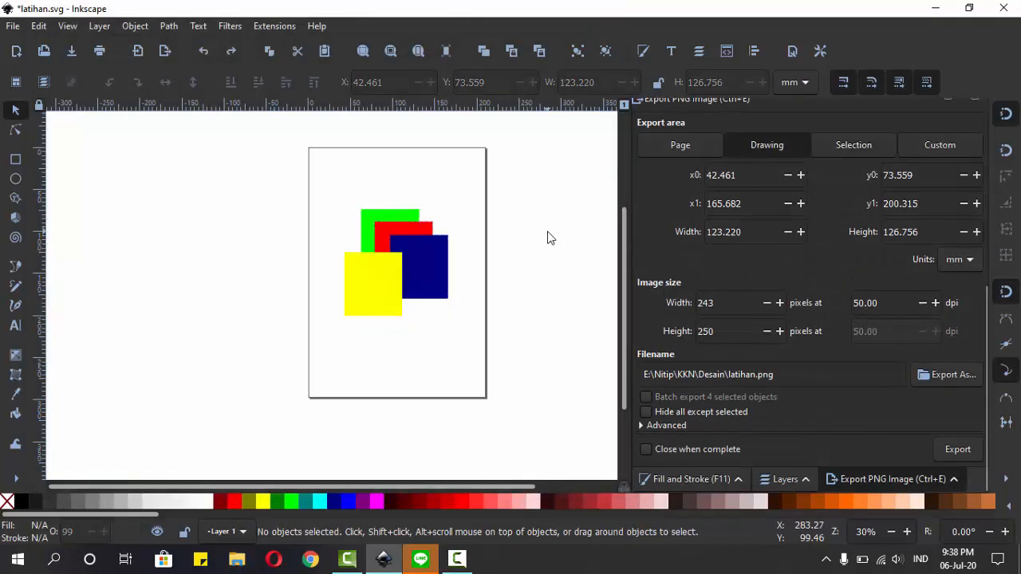